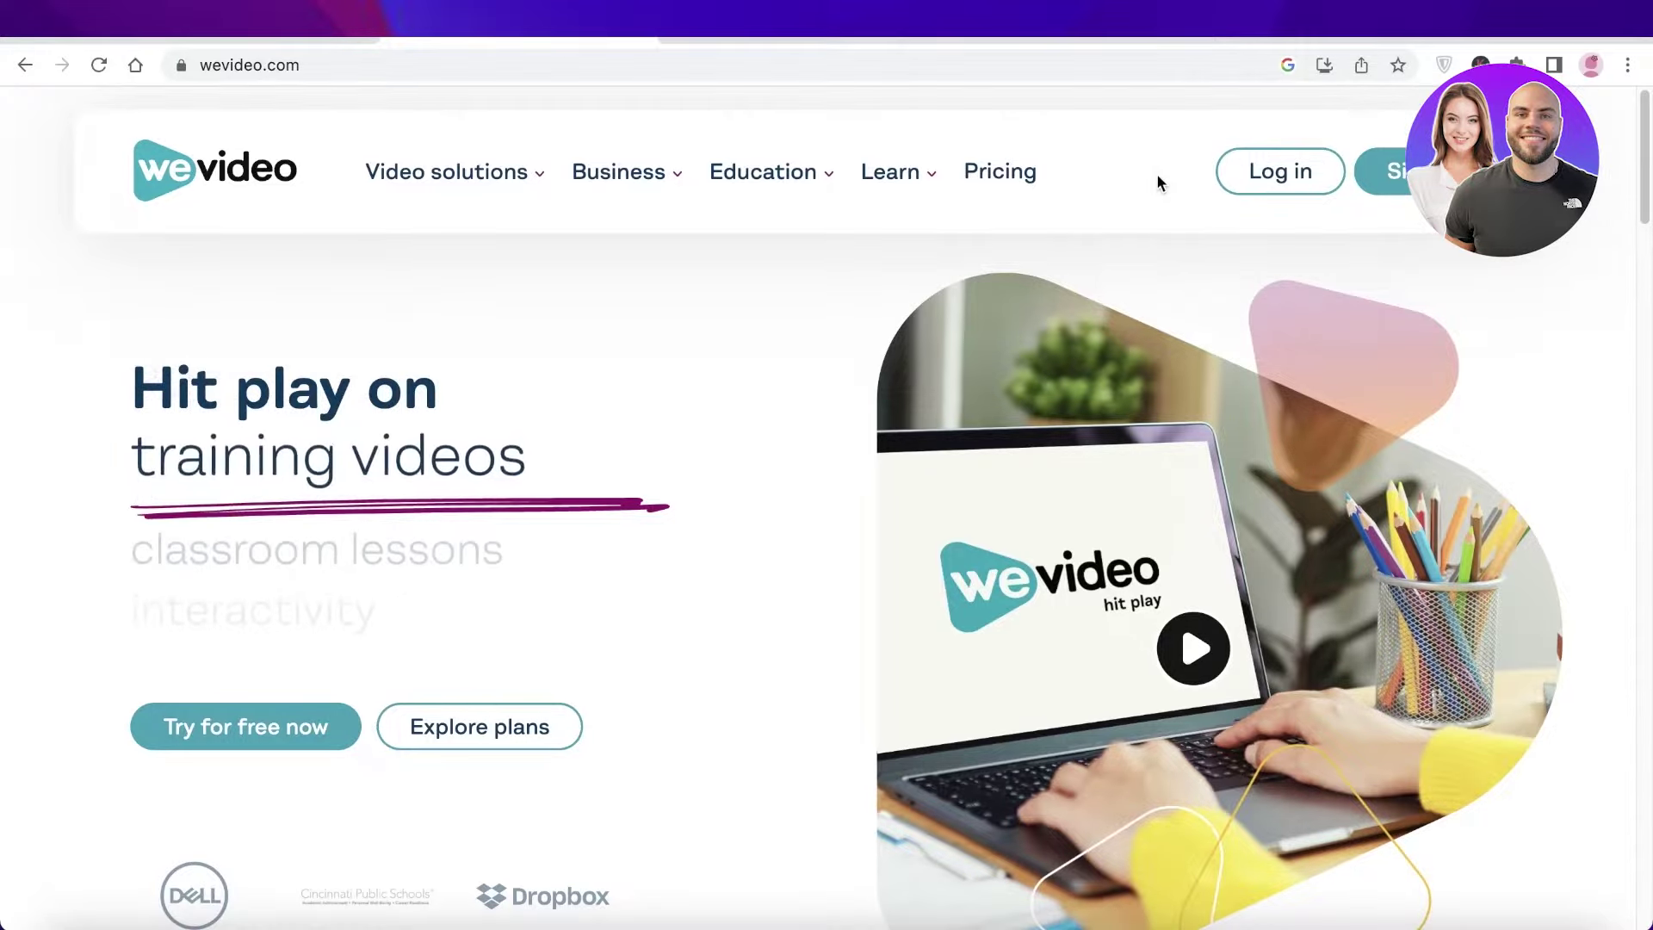
Step: Look through the WeVideo homepage's sections on video creation features and the K-12 and Enterprise offerings
scroll(1156, 175, down, 1)
scroll(1190, 116, down, 10)
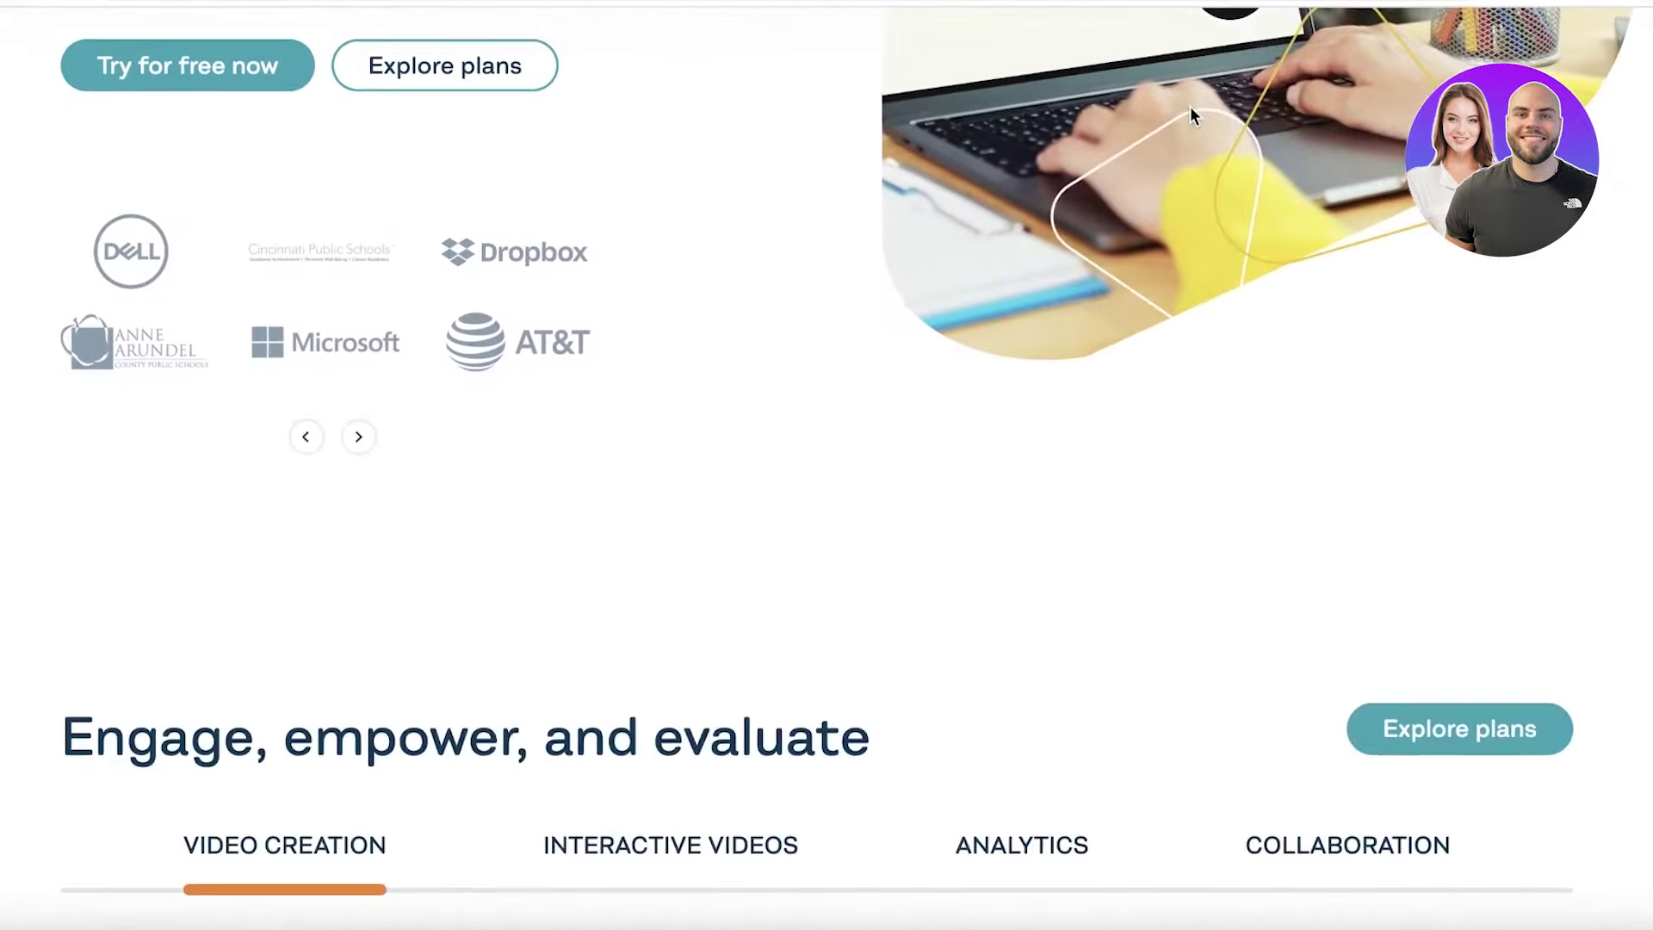
scroll(1192, 112, down, 1)
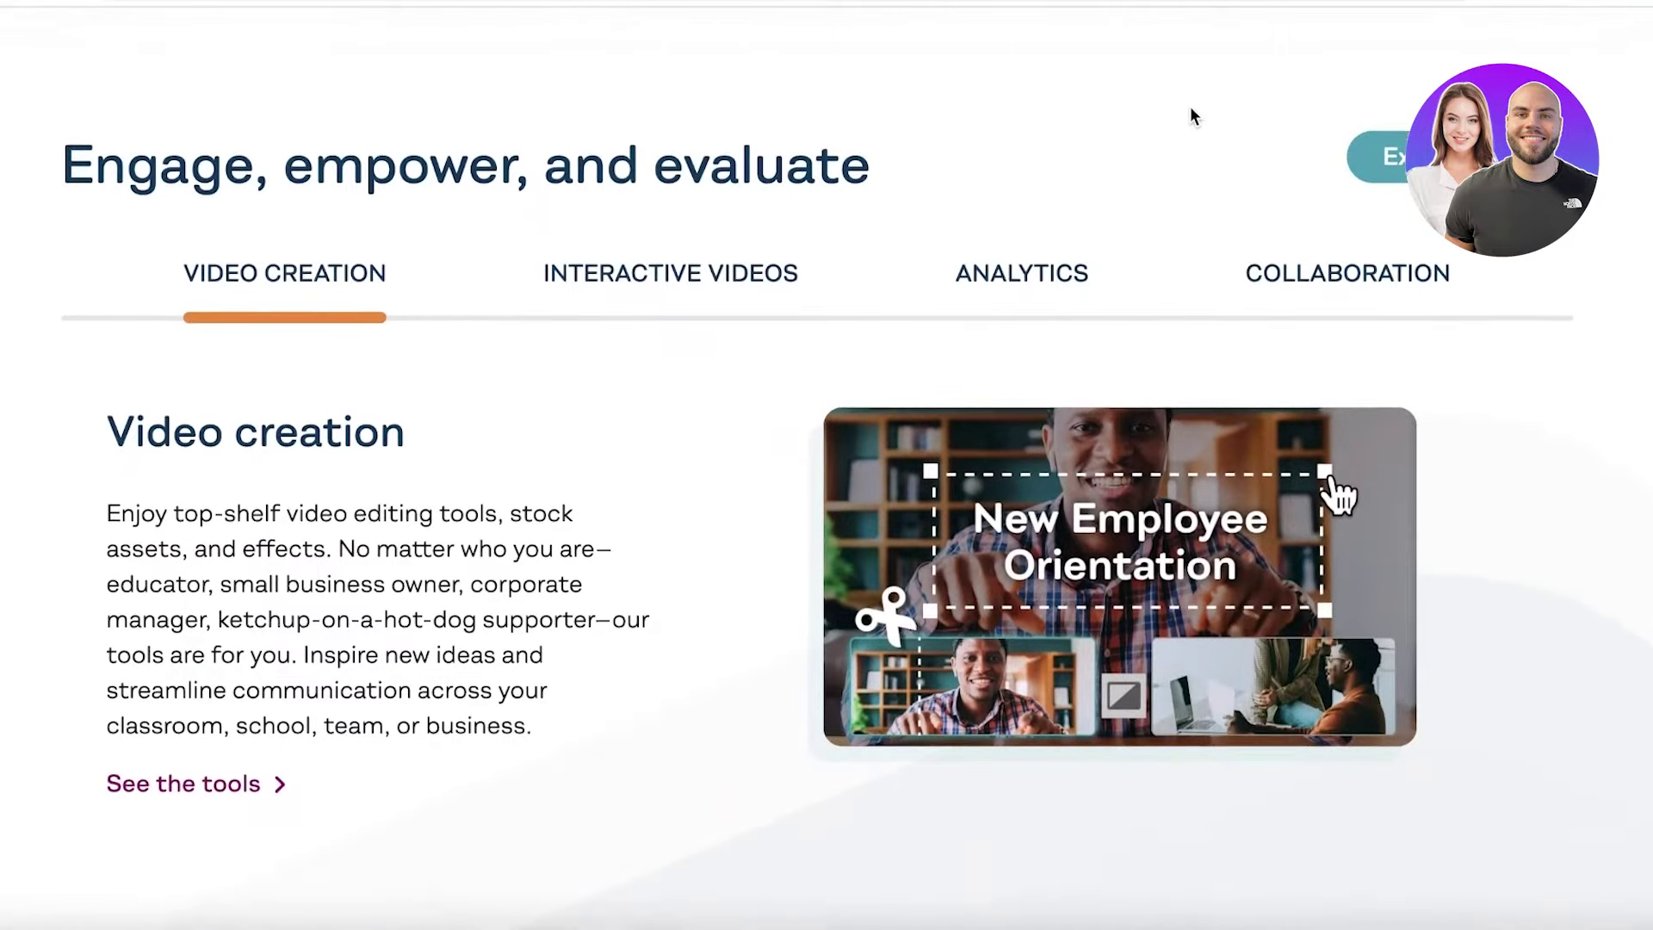
scroll(1191, 112, down, 4)
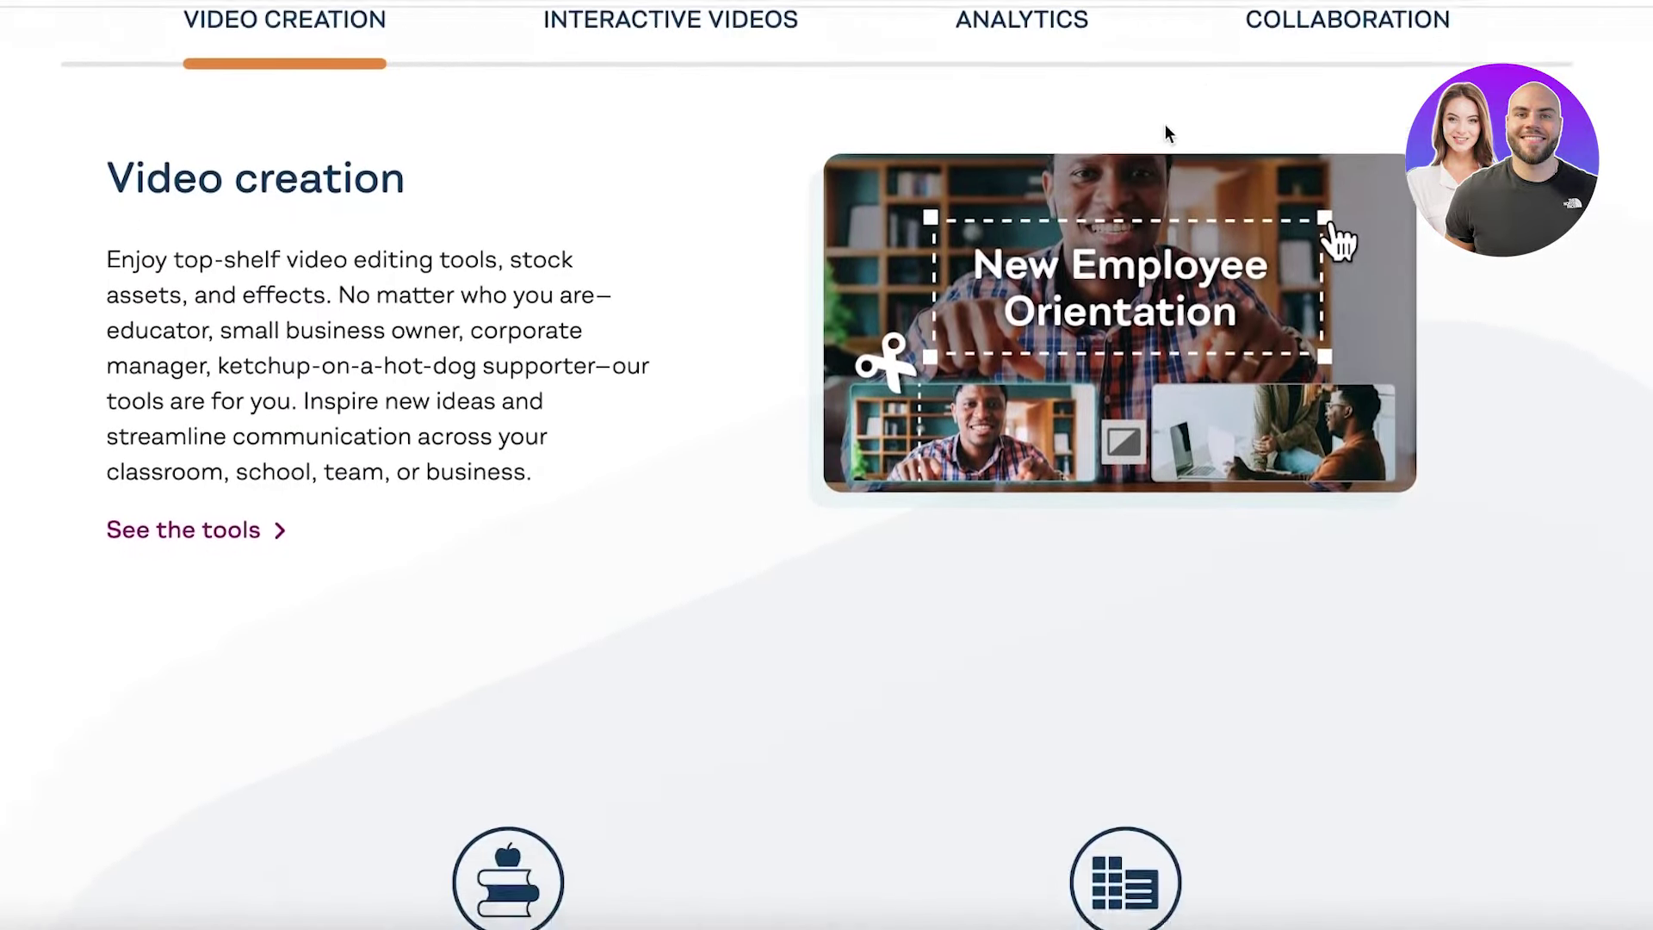
scroll(1155, 127, down, 3)
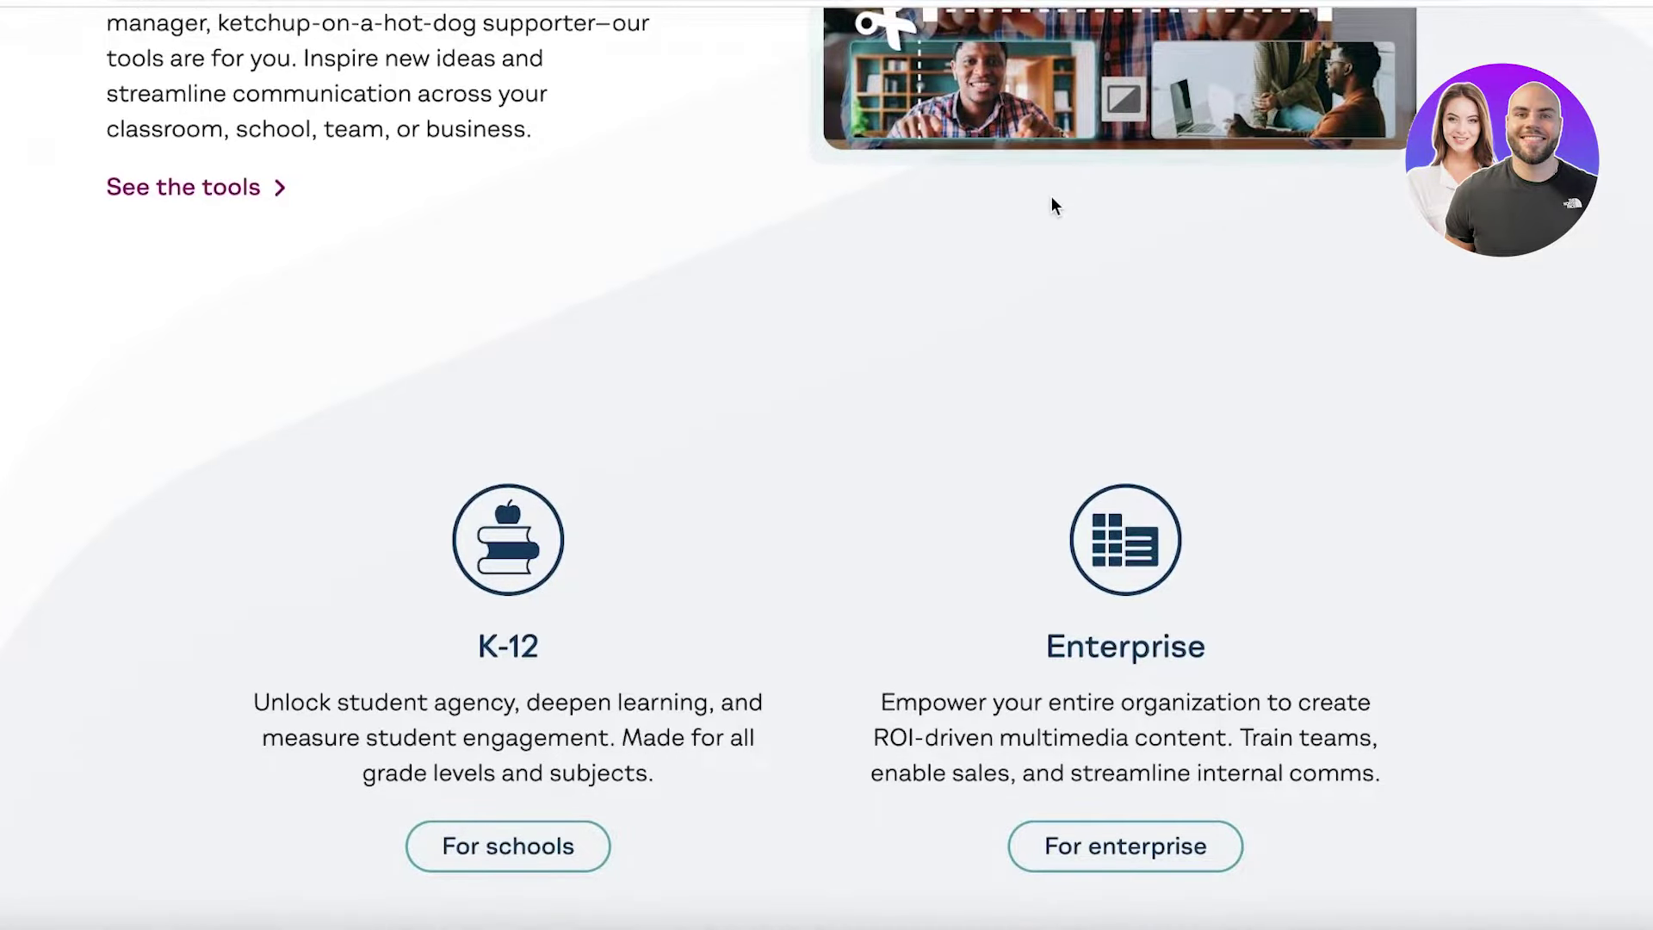
scroll(1051, 196, down, 8)
scroll(1013, 249, up, 10)
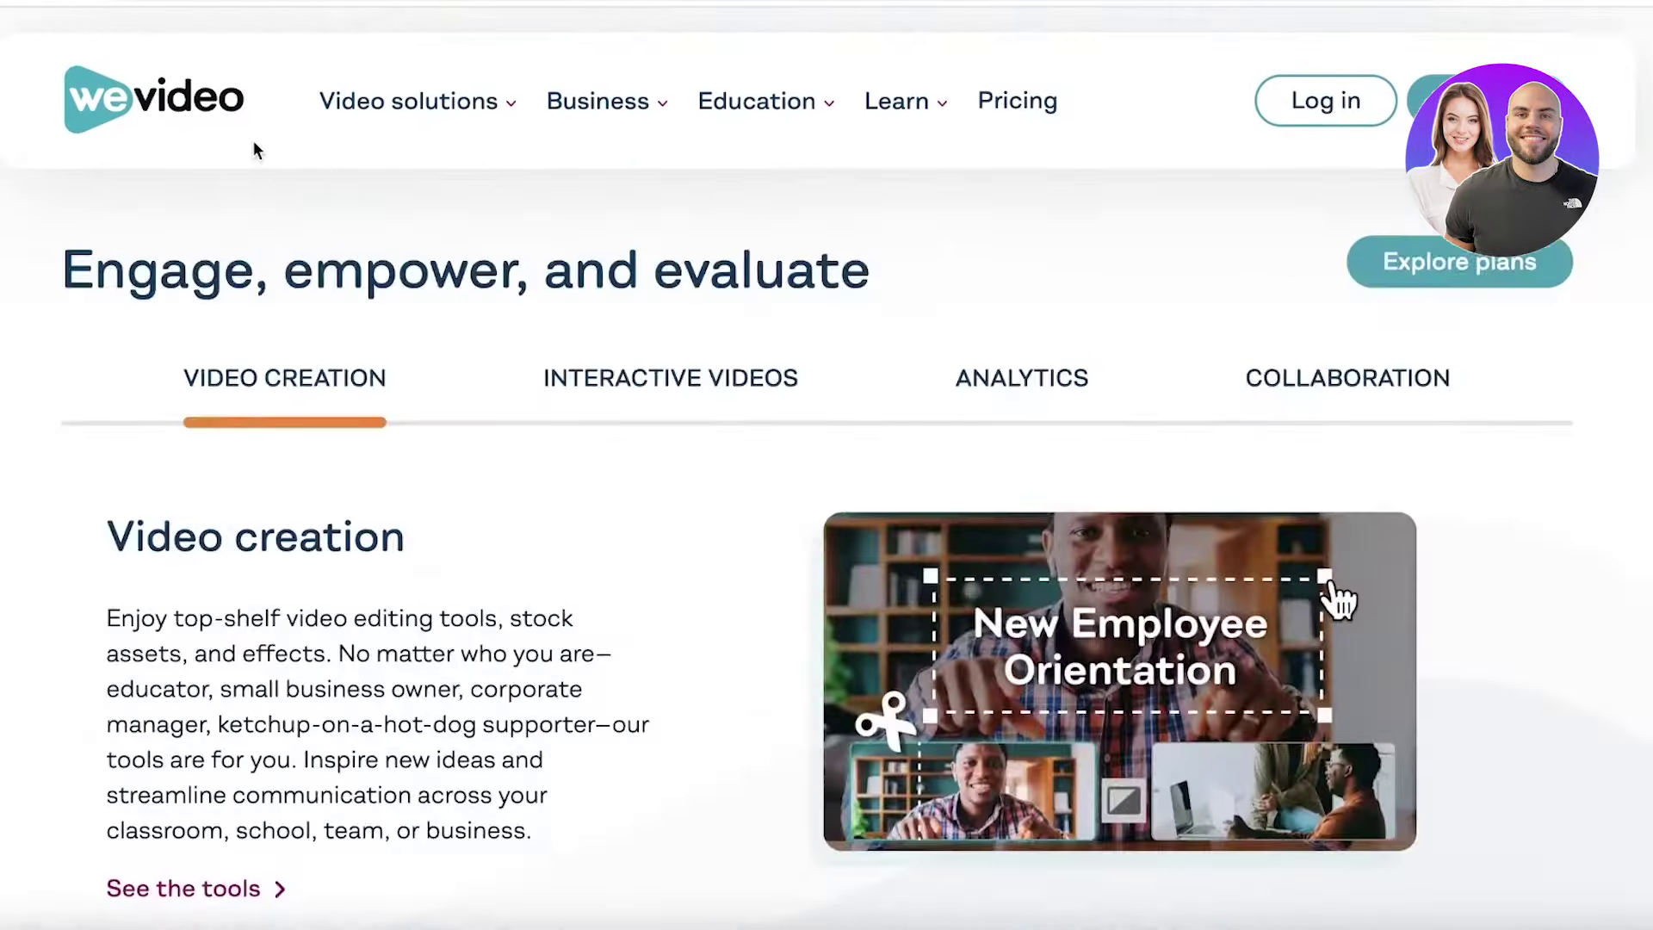
Step: Open the pricing page and sign up for a free WeVideo account with Google
mouse_move(414, 100)
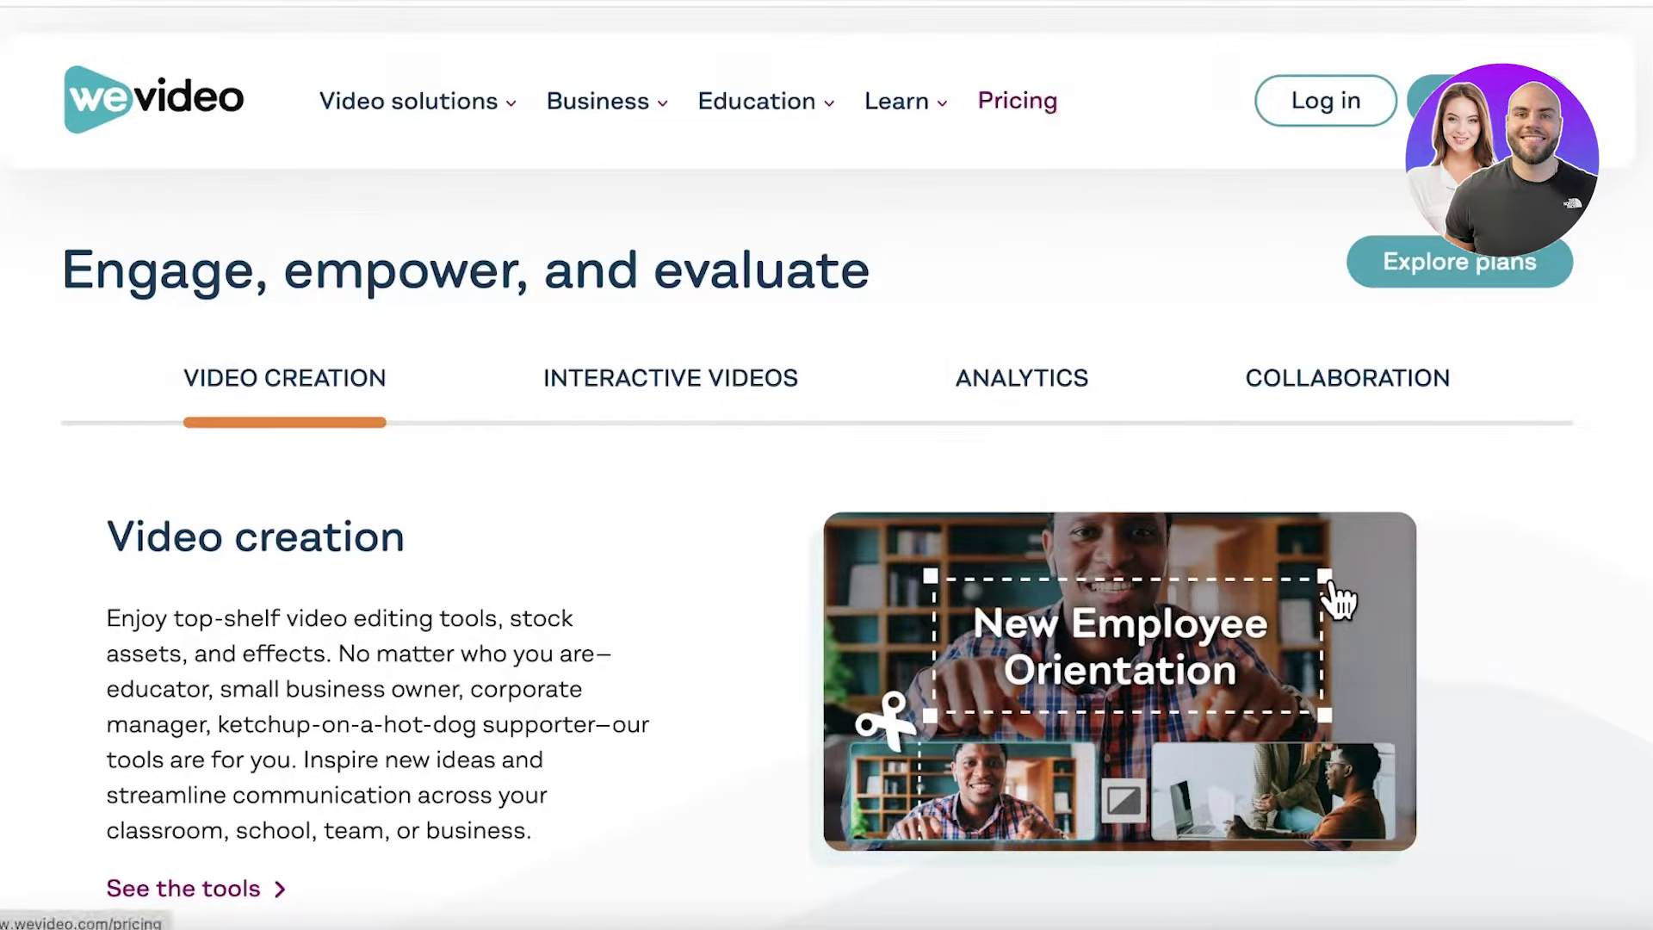
click(1043, 104)
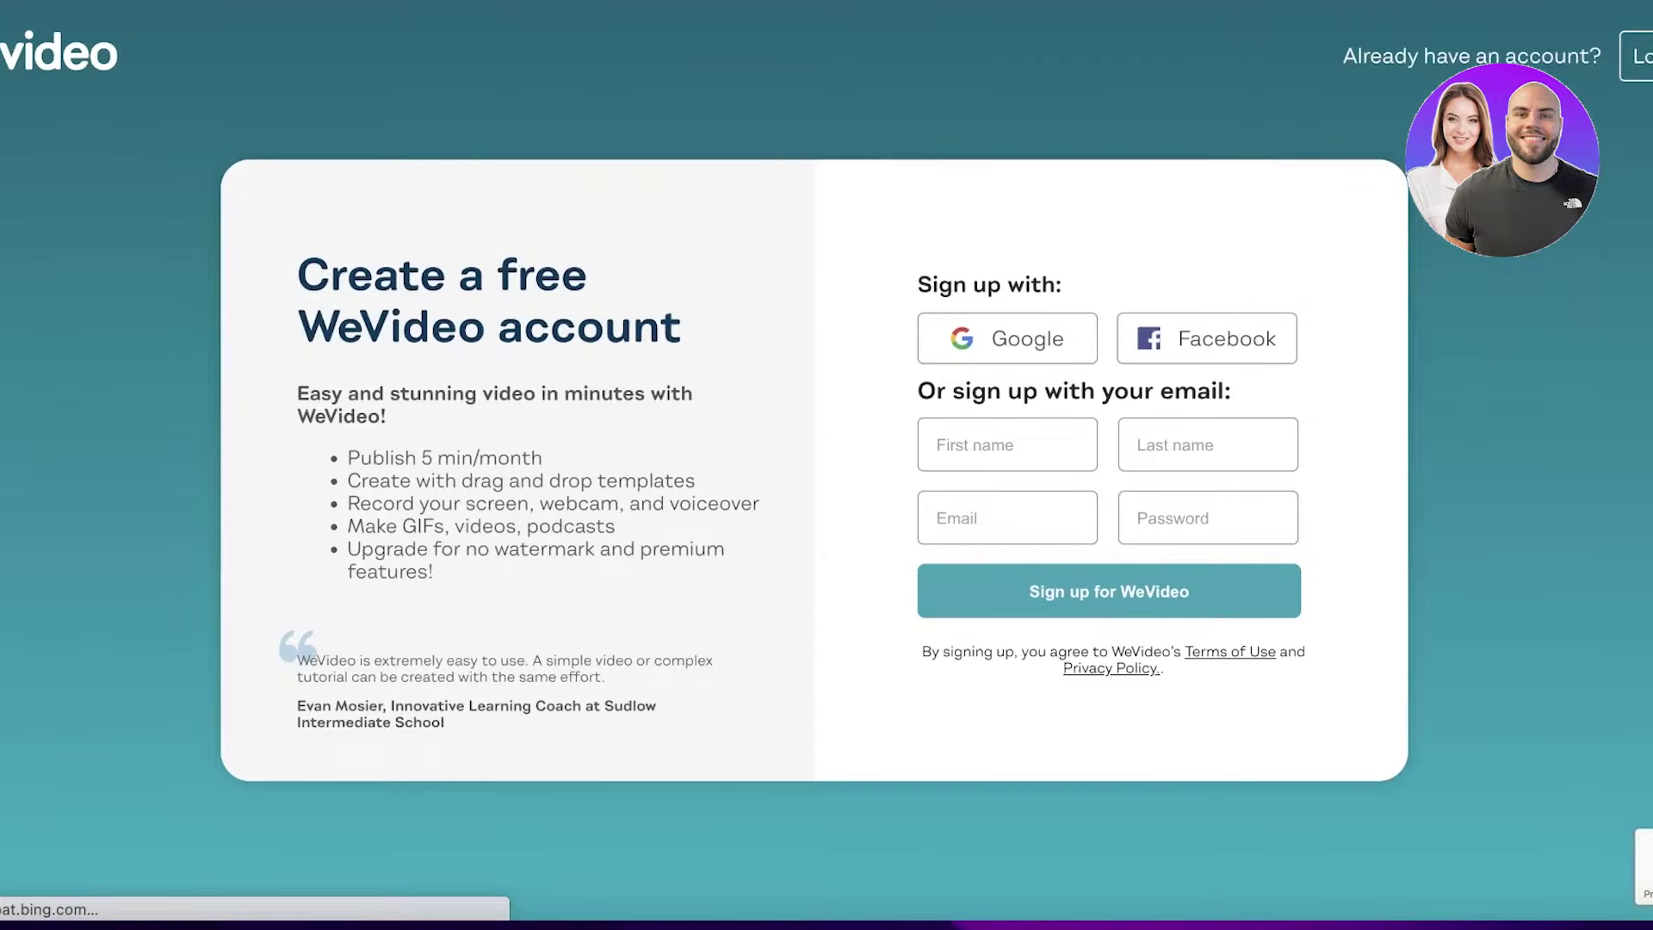
click(1004, 344)
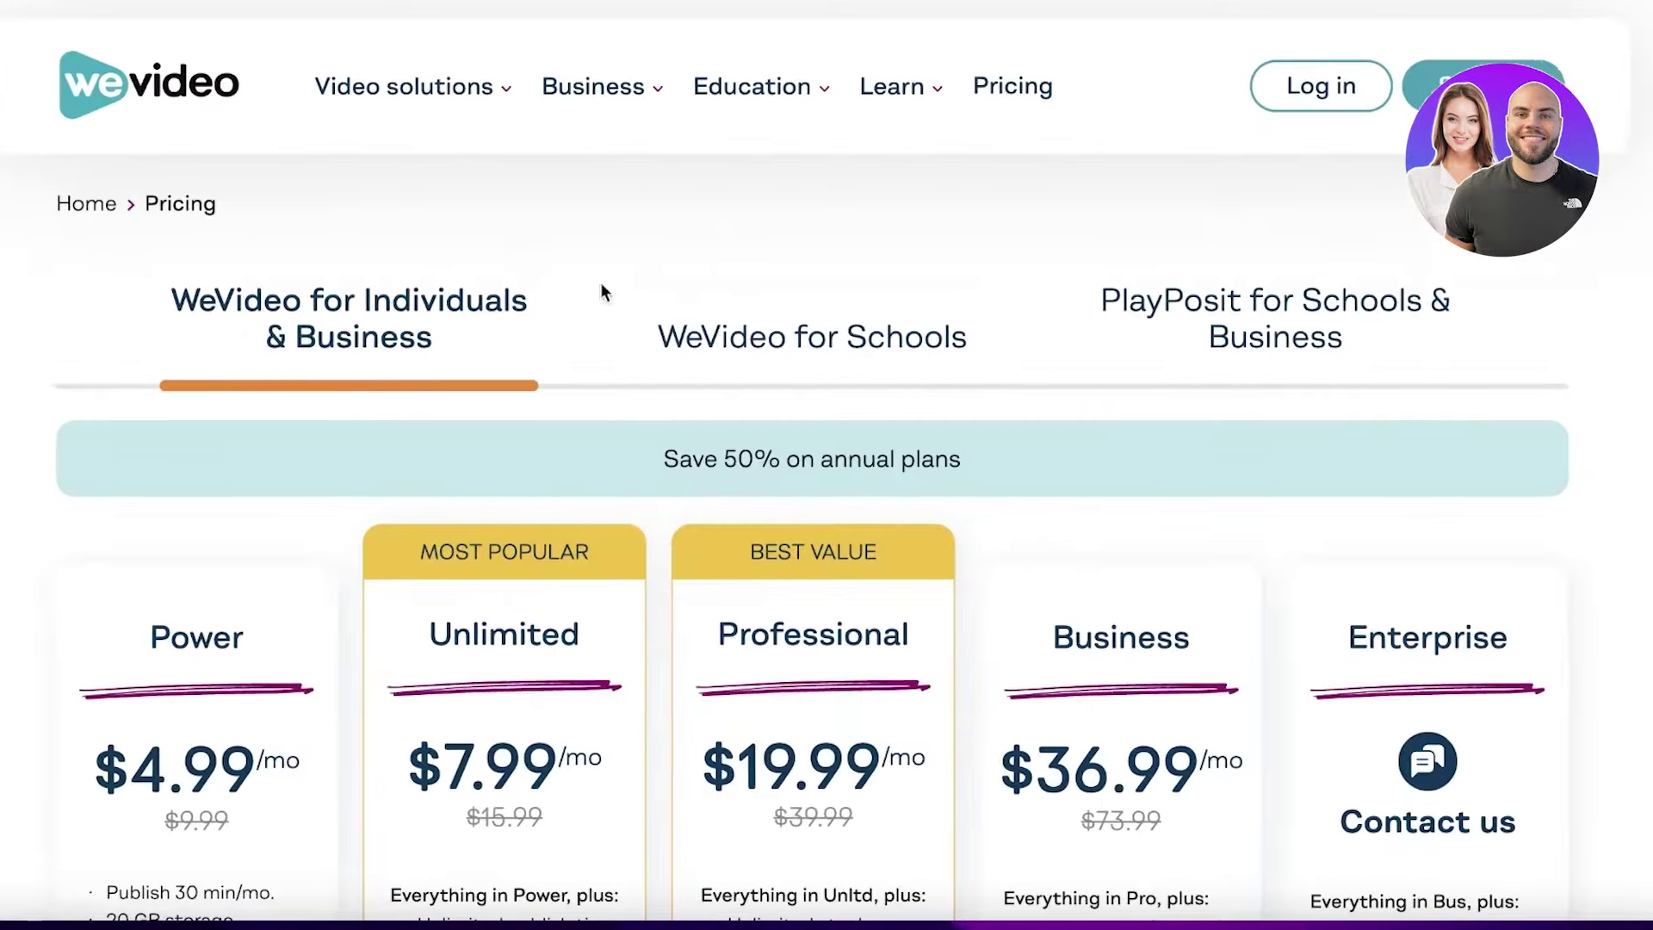
Step: Compare the prices and features of the Power, Unlimited, Professional, Business and Enterprise plans
scroll(289, 576, down, 5)
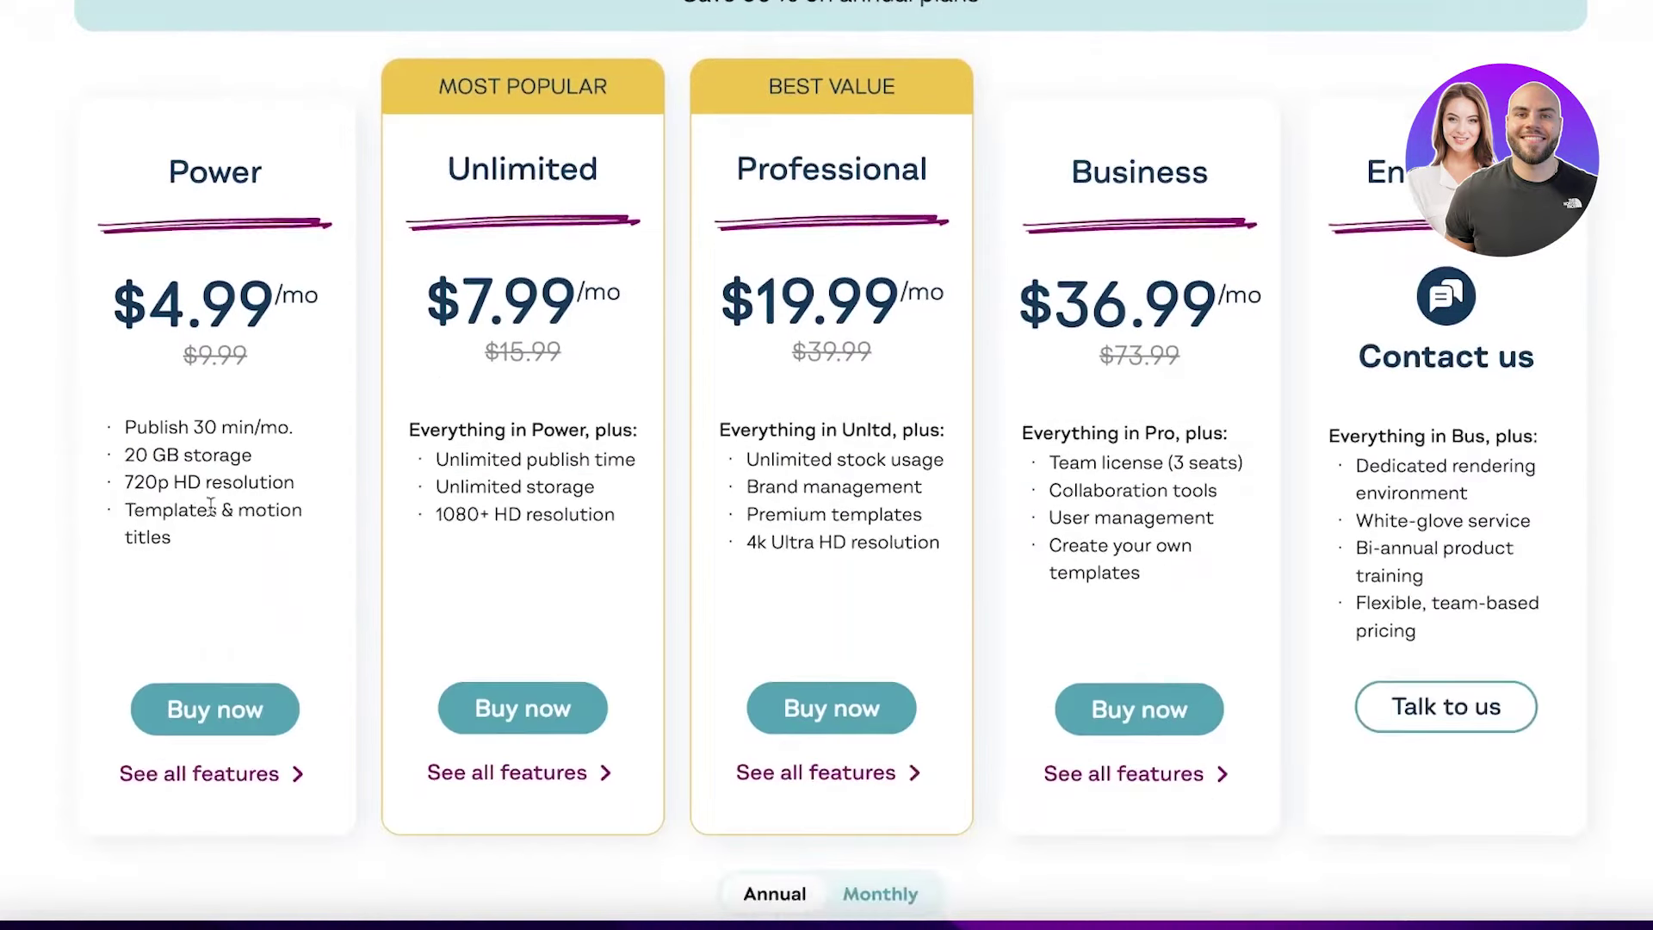
scroll(627, 172, down, 3)
scroll(473, 267, up, 2)
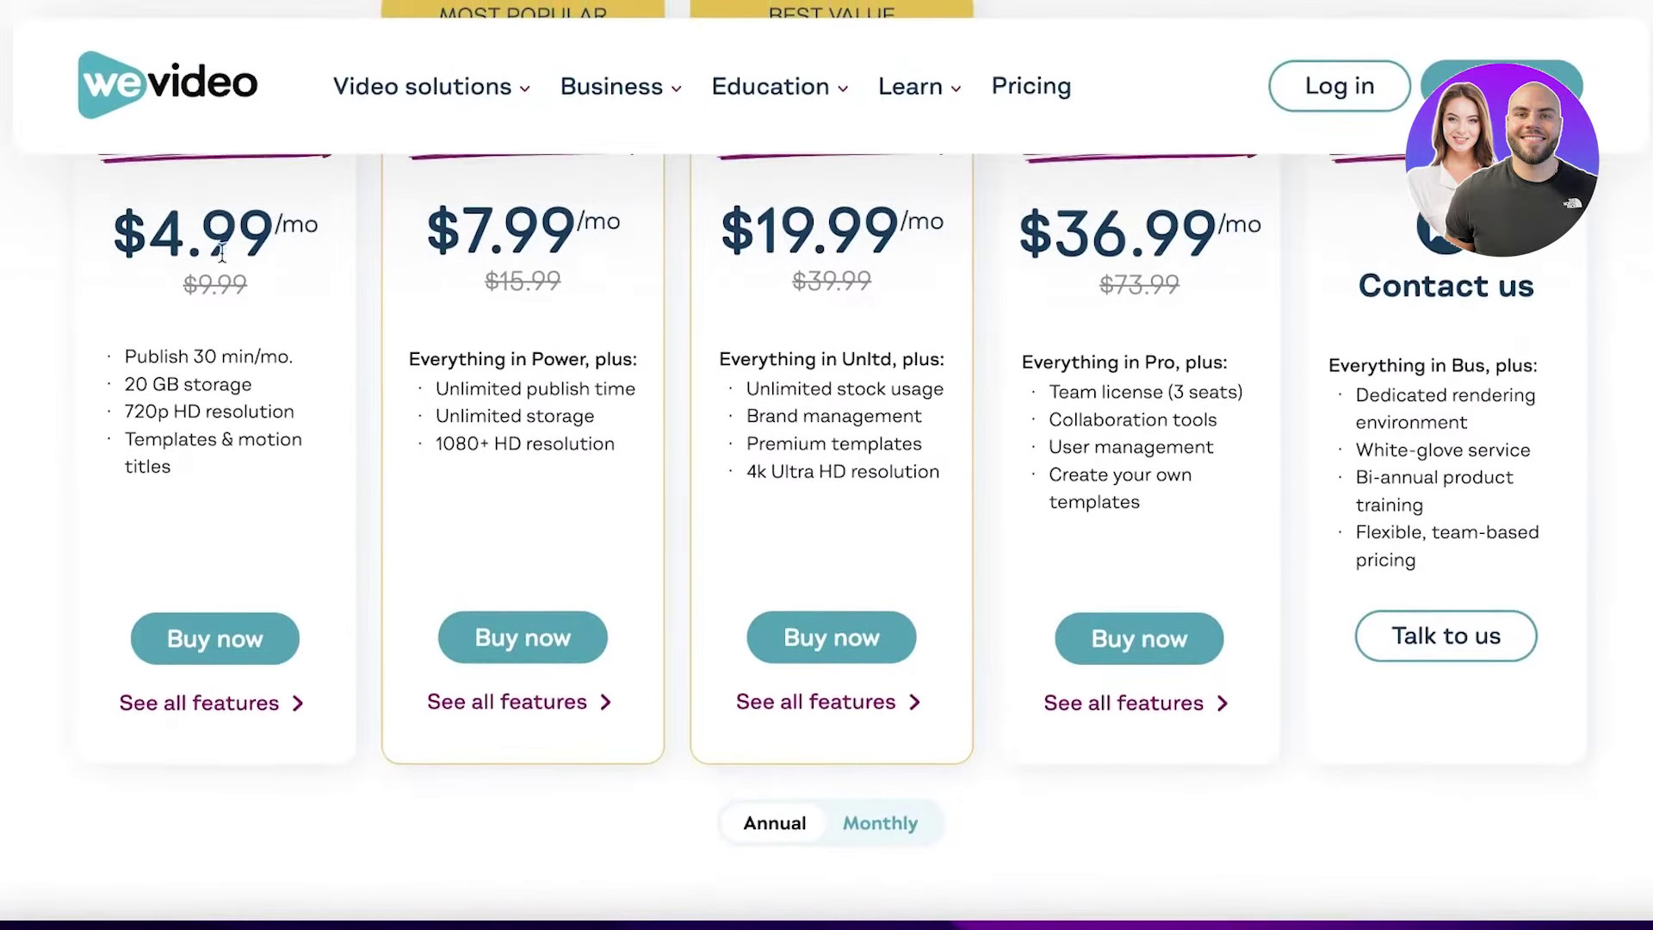
scroll(196, 344, up, 3)
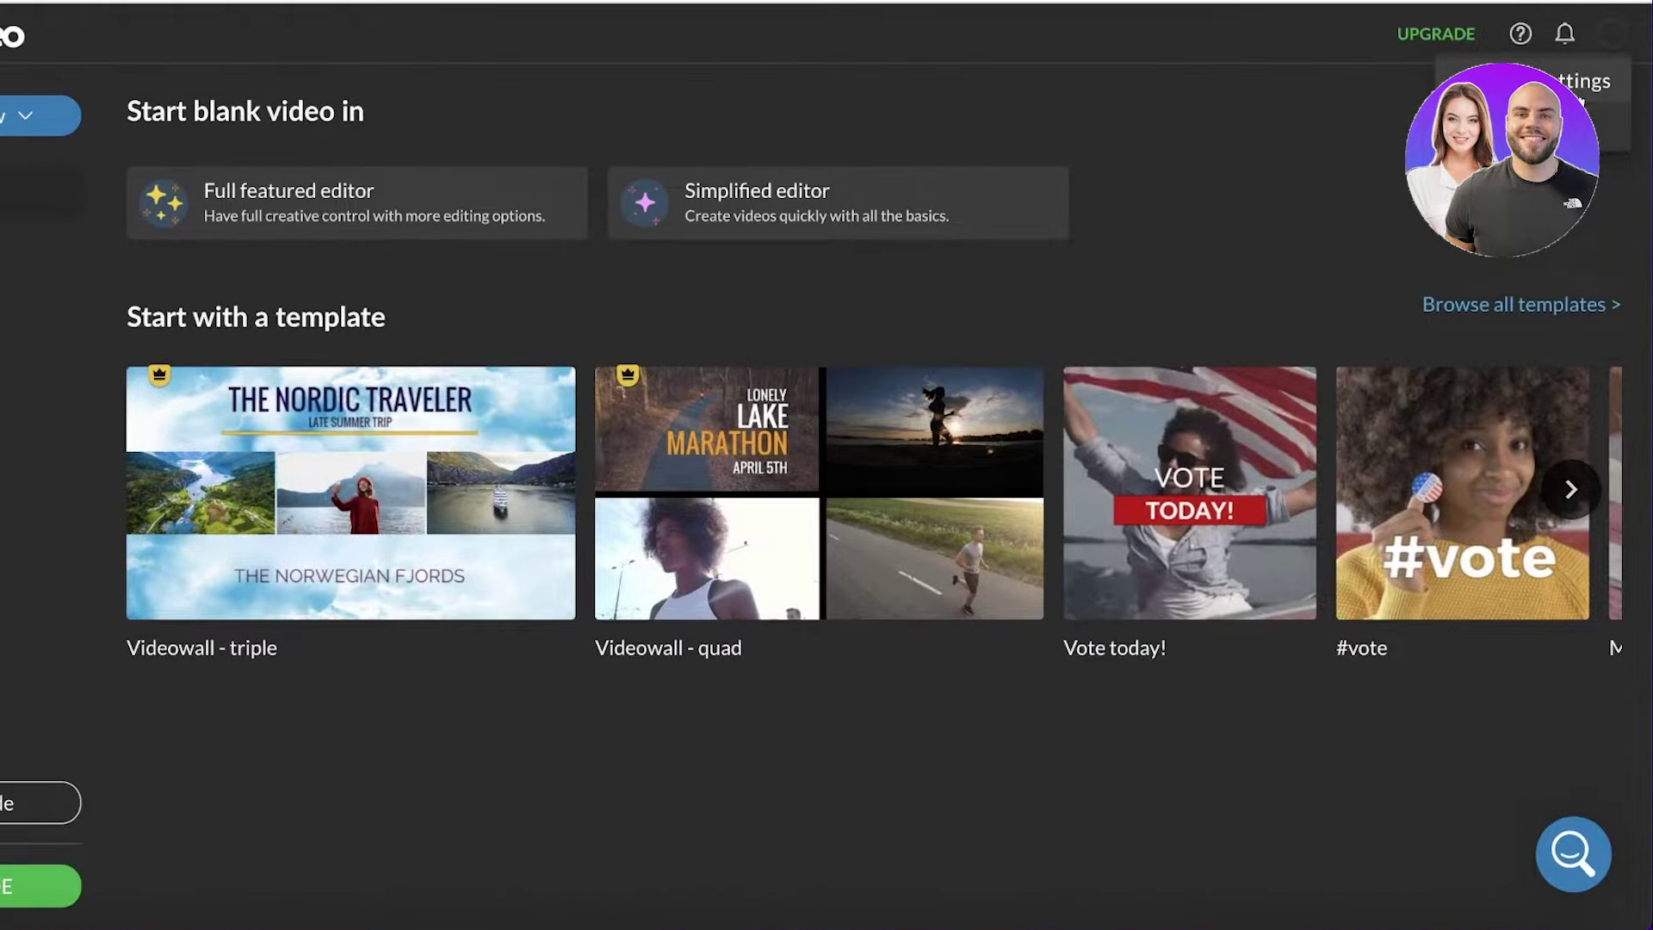
Step: Check the plan details in the account settings and return to the home page
click(1630, 41)
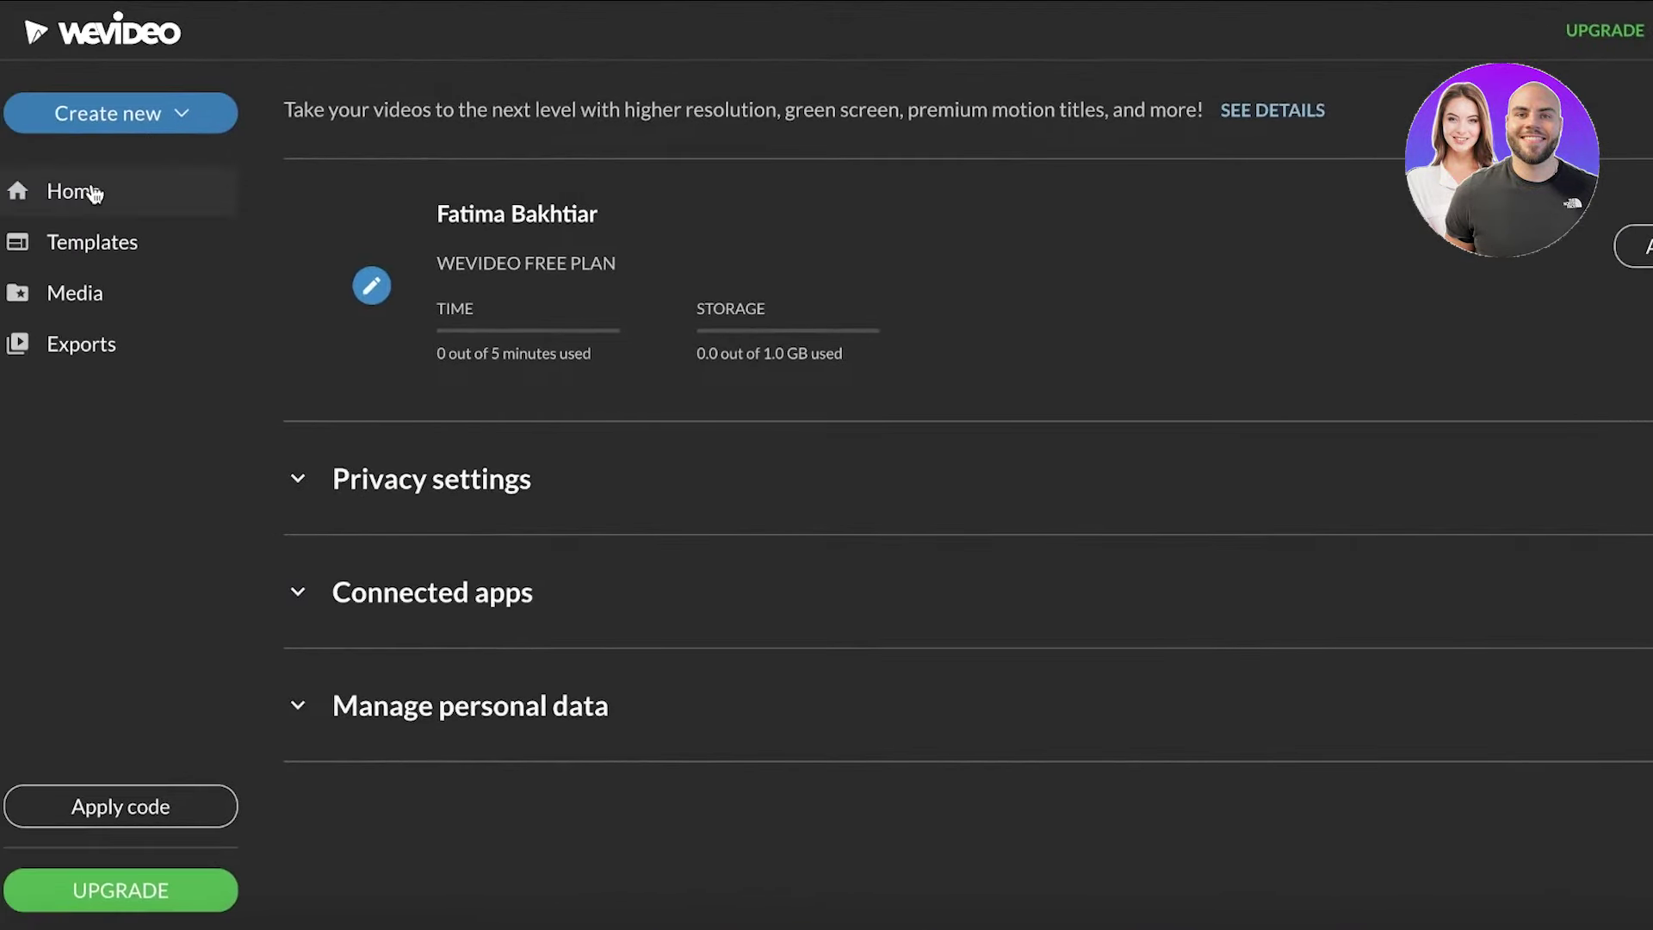
click(14, 181)
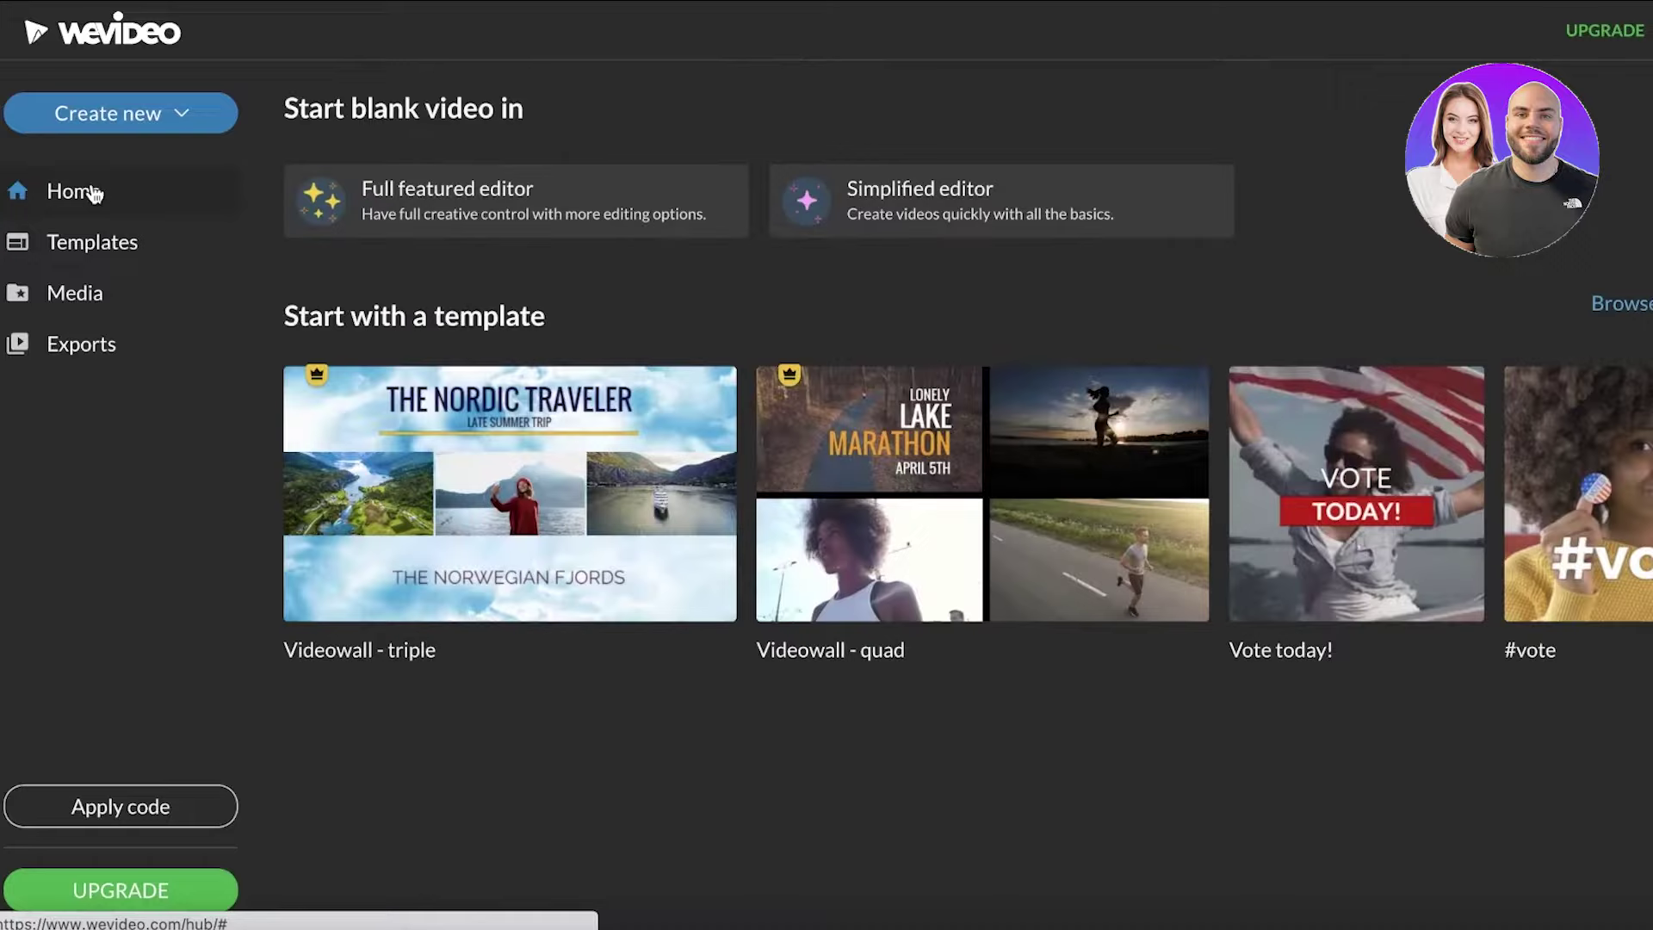
Step: Open the template library and browse the full range of video templates
click(60, 246)
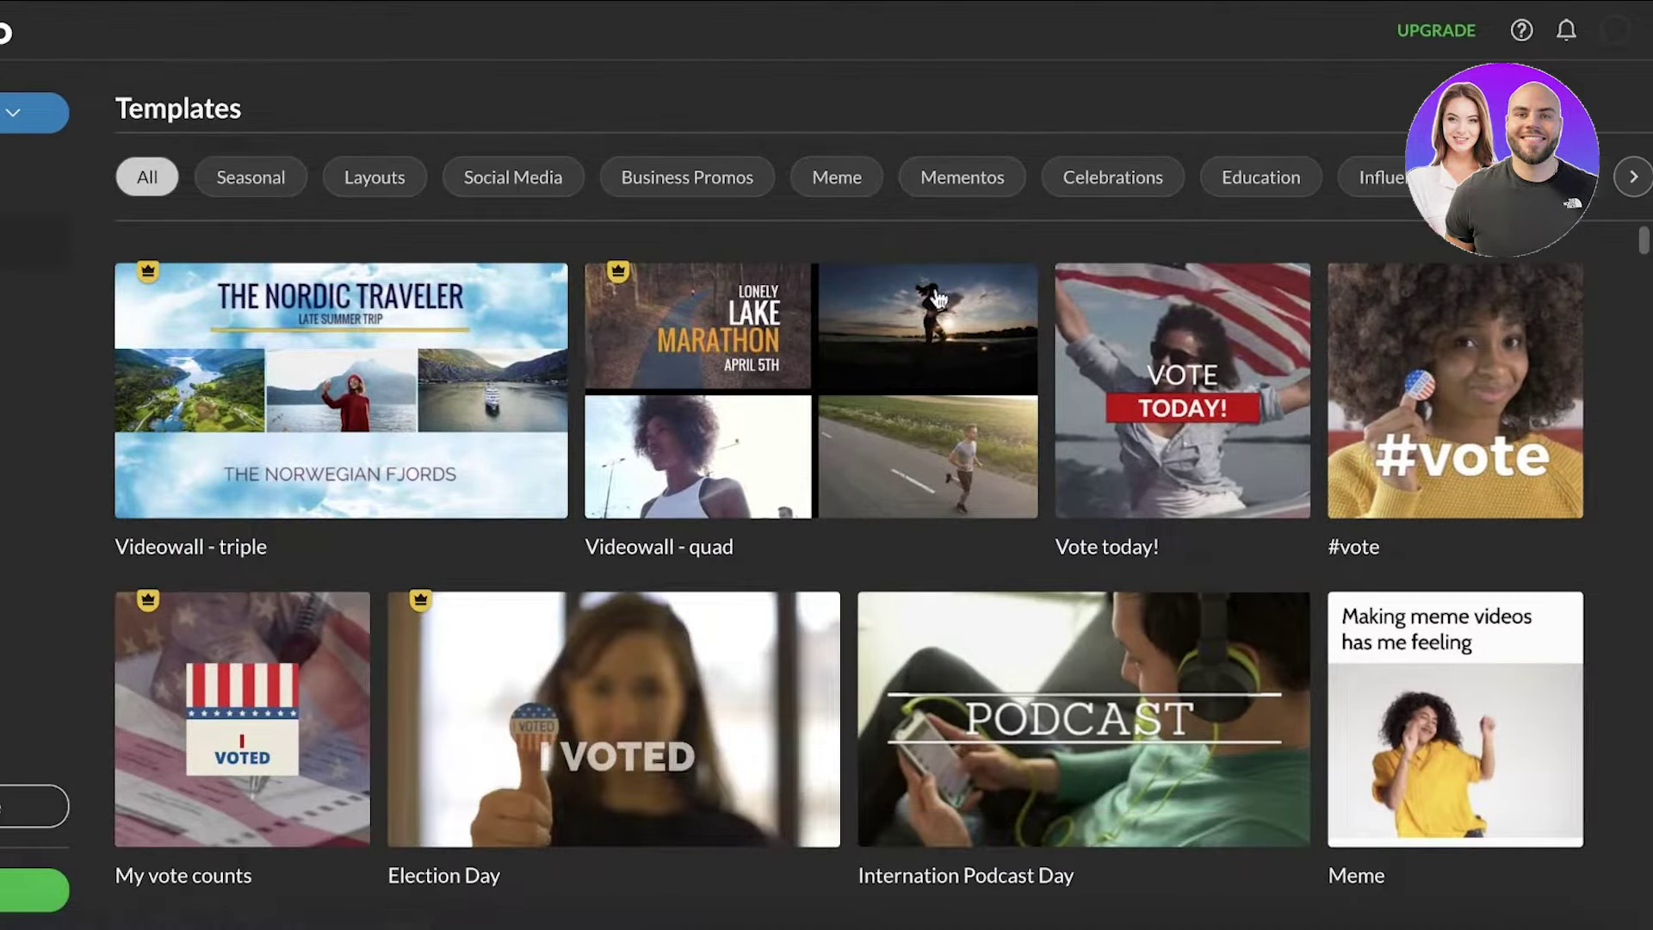
scroll(1003, 303, down, 3)
scroll(1007, 303, up, 3)
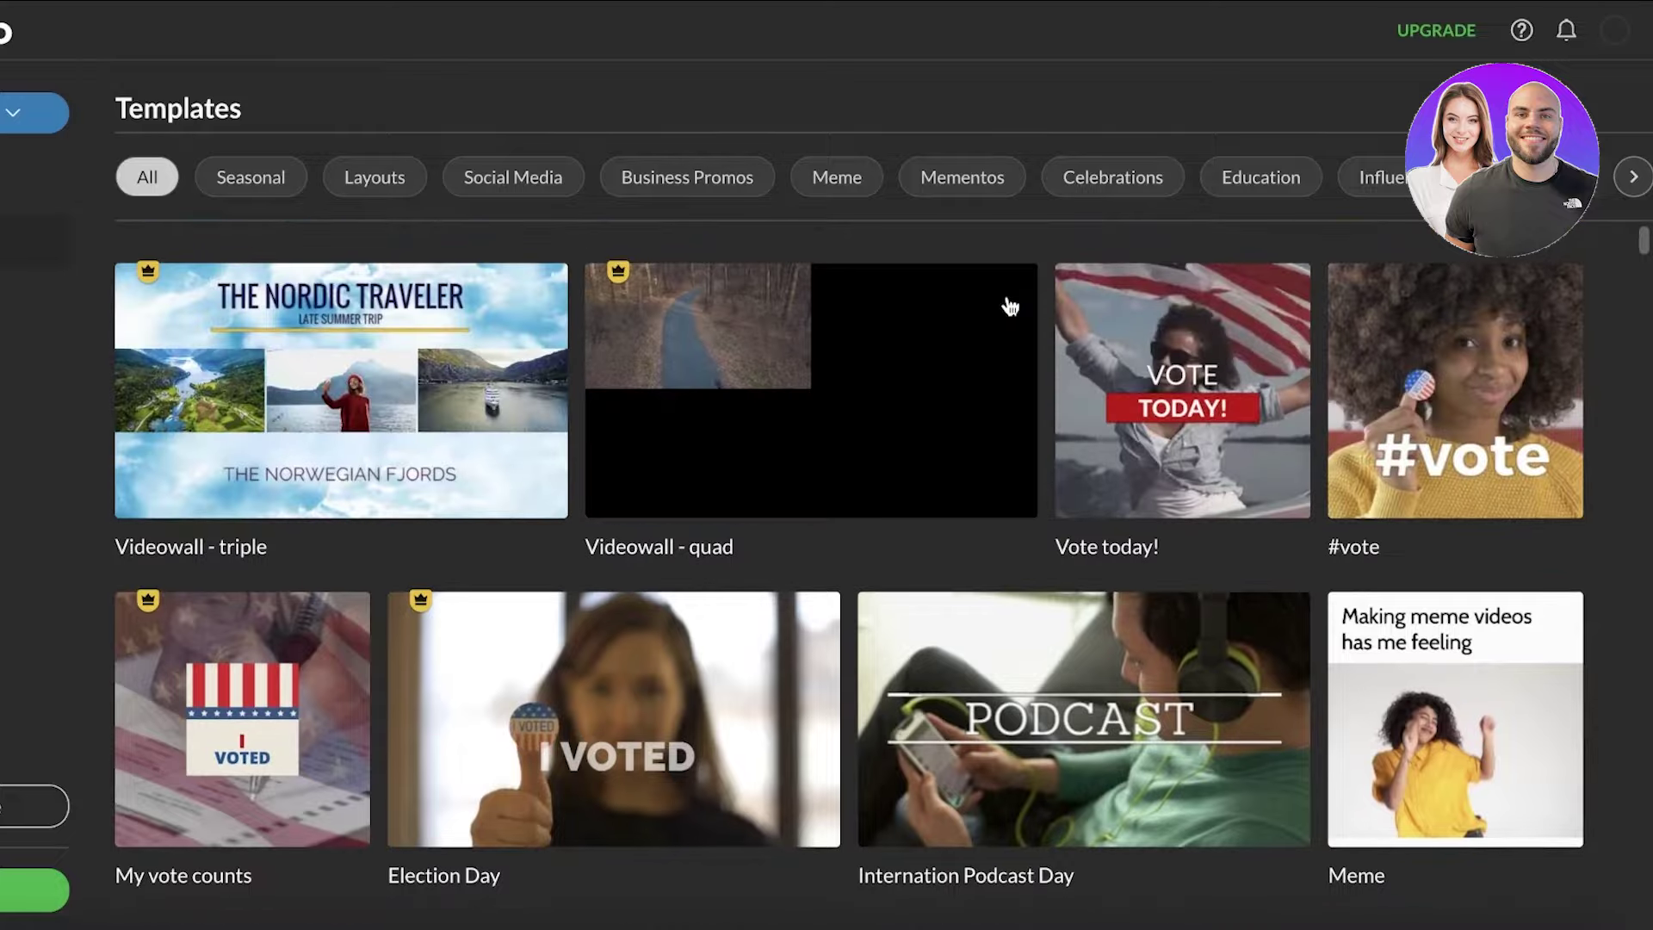
scroll(1022, 303, down, 1)
scroll(1187, 336, up, 1)
scroll(1332, 368, down, 10)
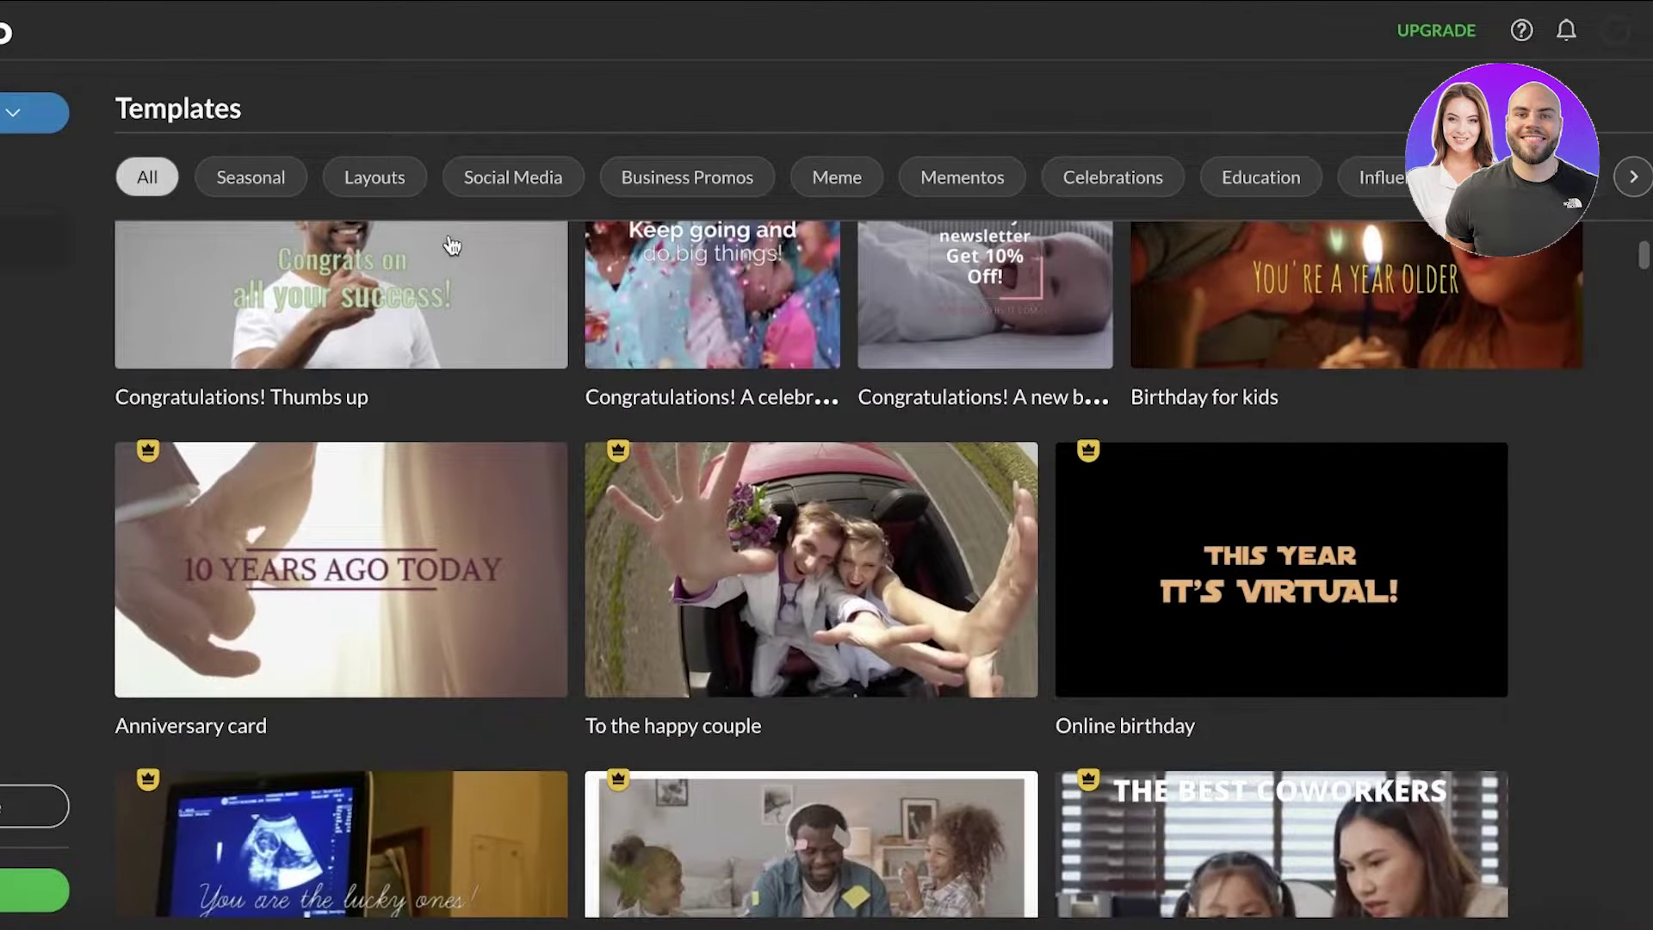
Step: Browse the templates in the Seasonal category, followed by those in Layouts
click(250, 177)
scroll(420, 430, up, 1)
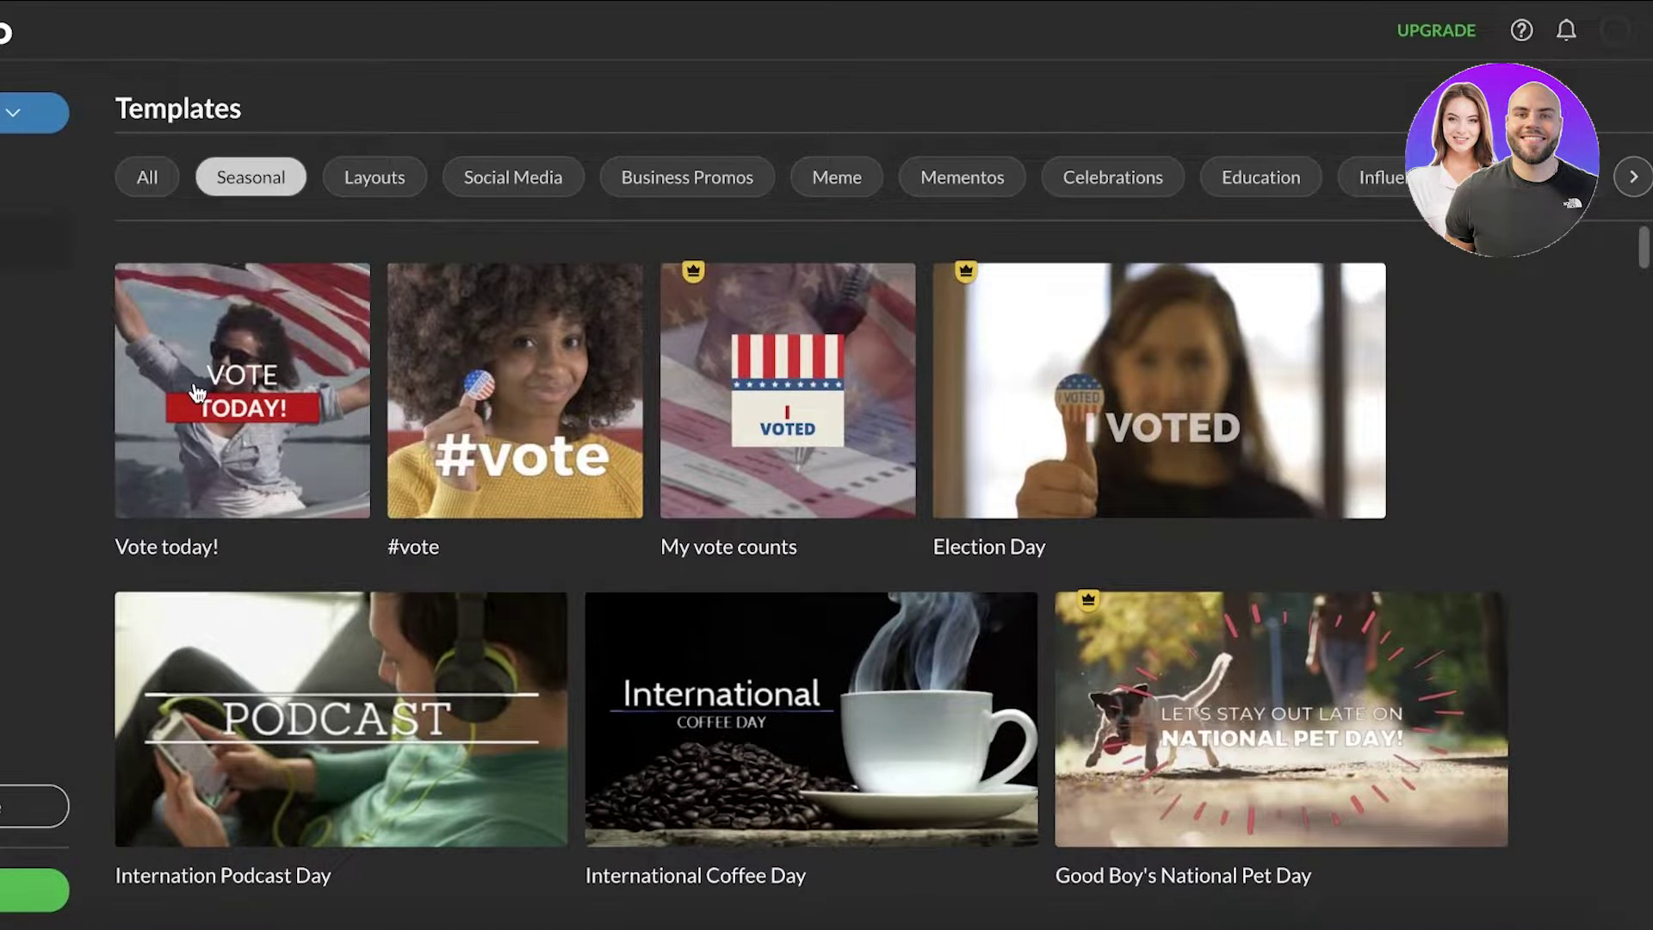
scroll(197, 392, down, 3)
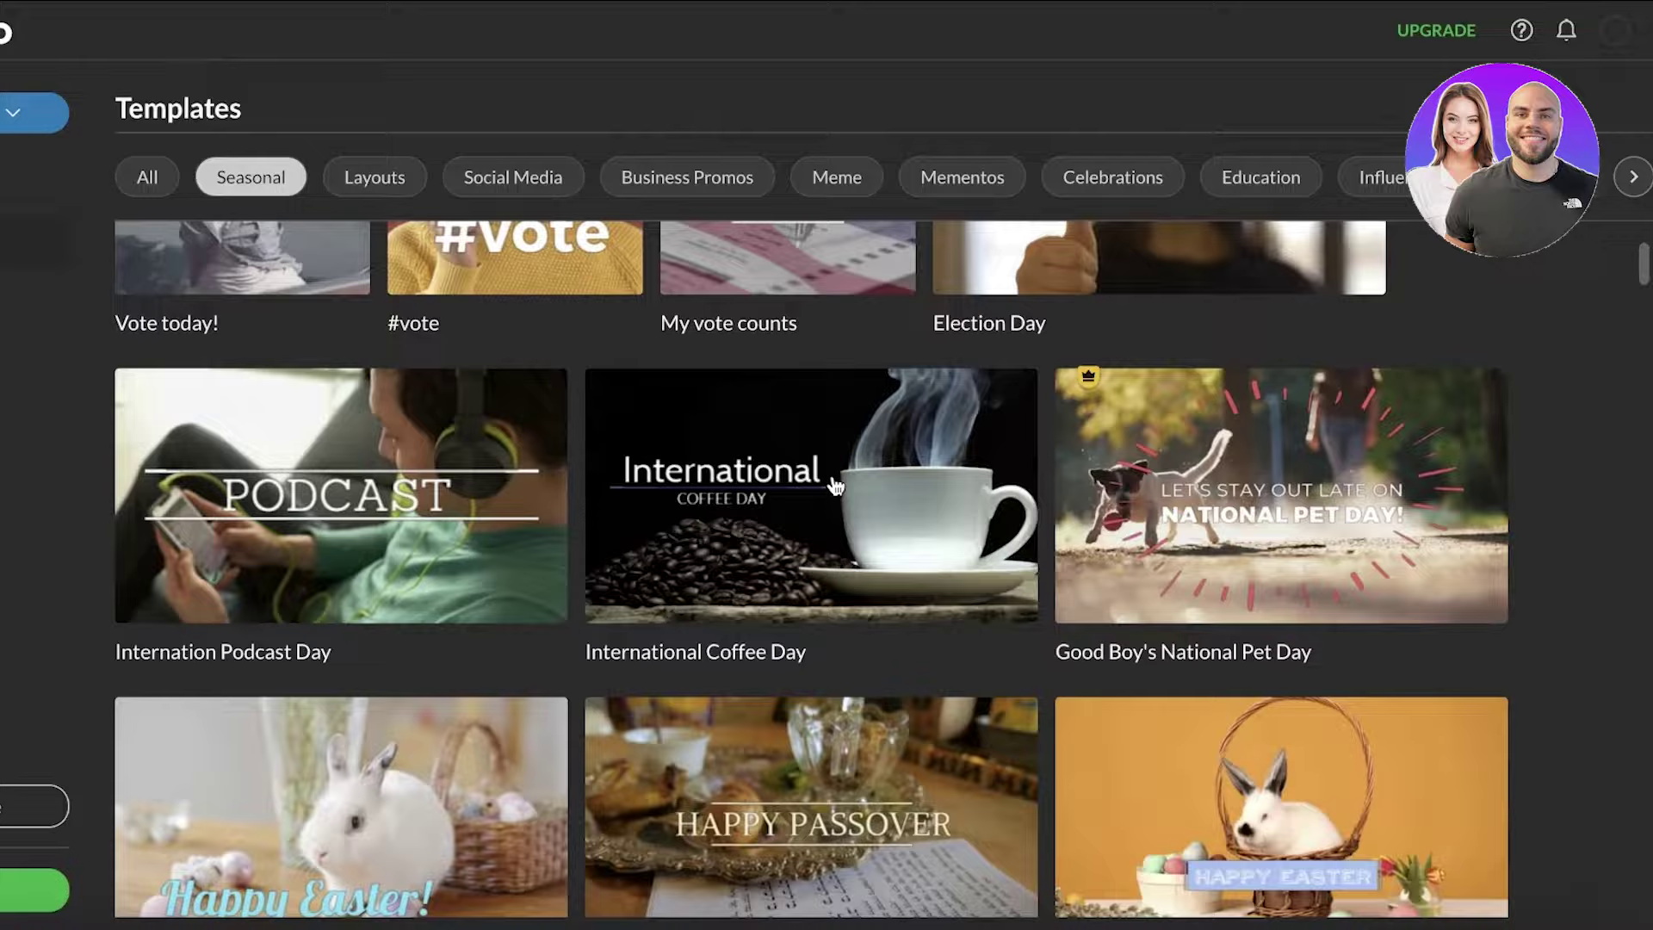
scroll(1119, 495, down, 10)
click(400, 175)
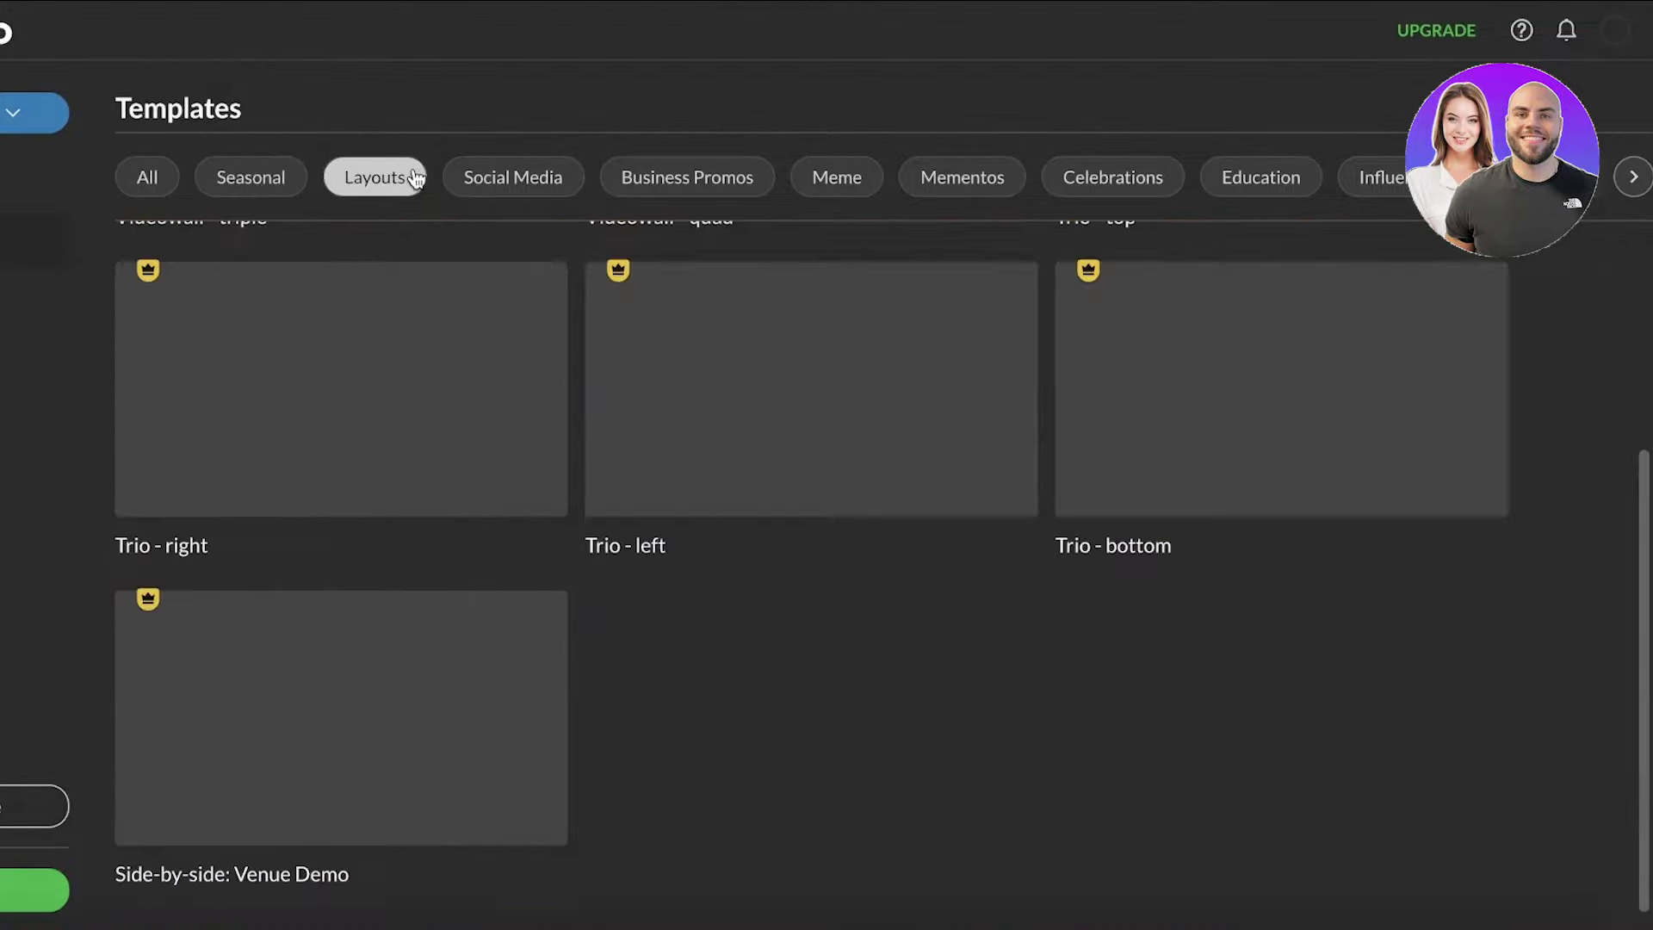
Step: Open the Meme template from the Social Media category to view its timeline, and return to the home page
click(467, 185)
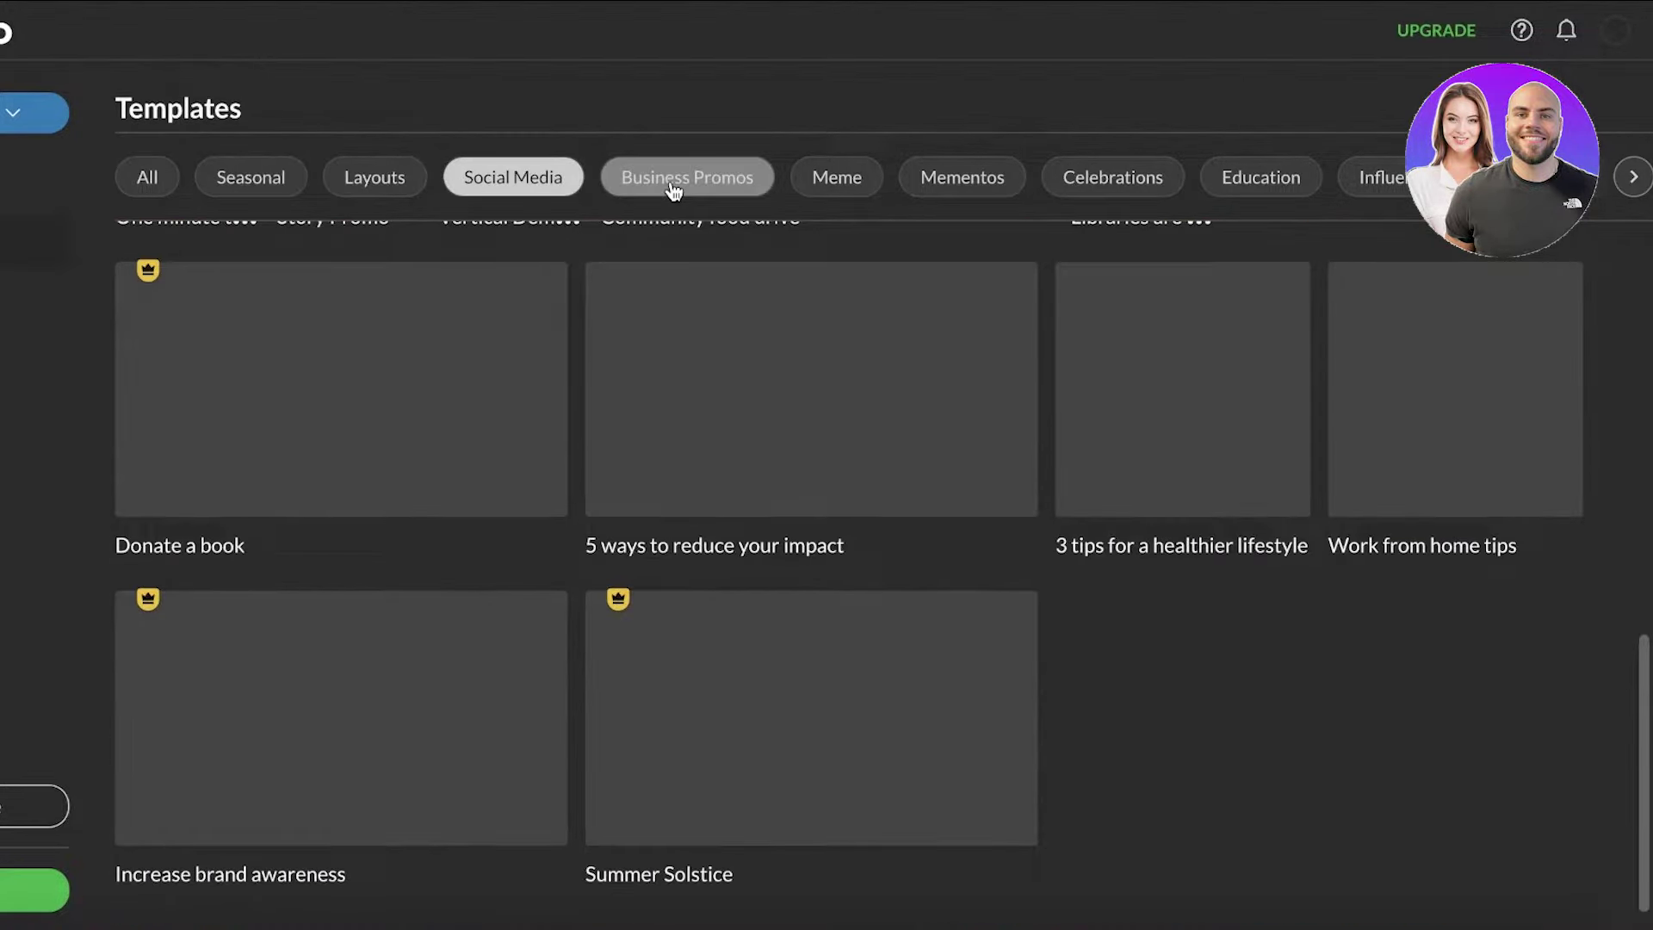
scroll(1128, 215, up, 9)
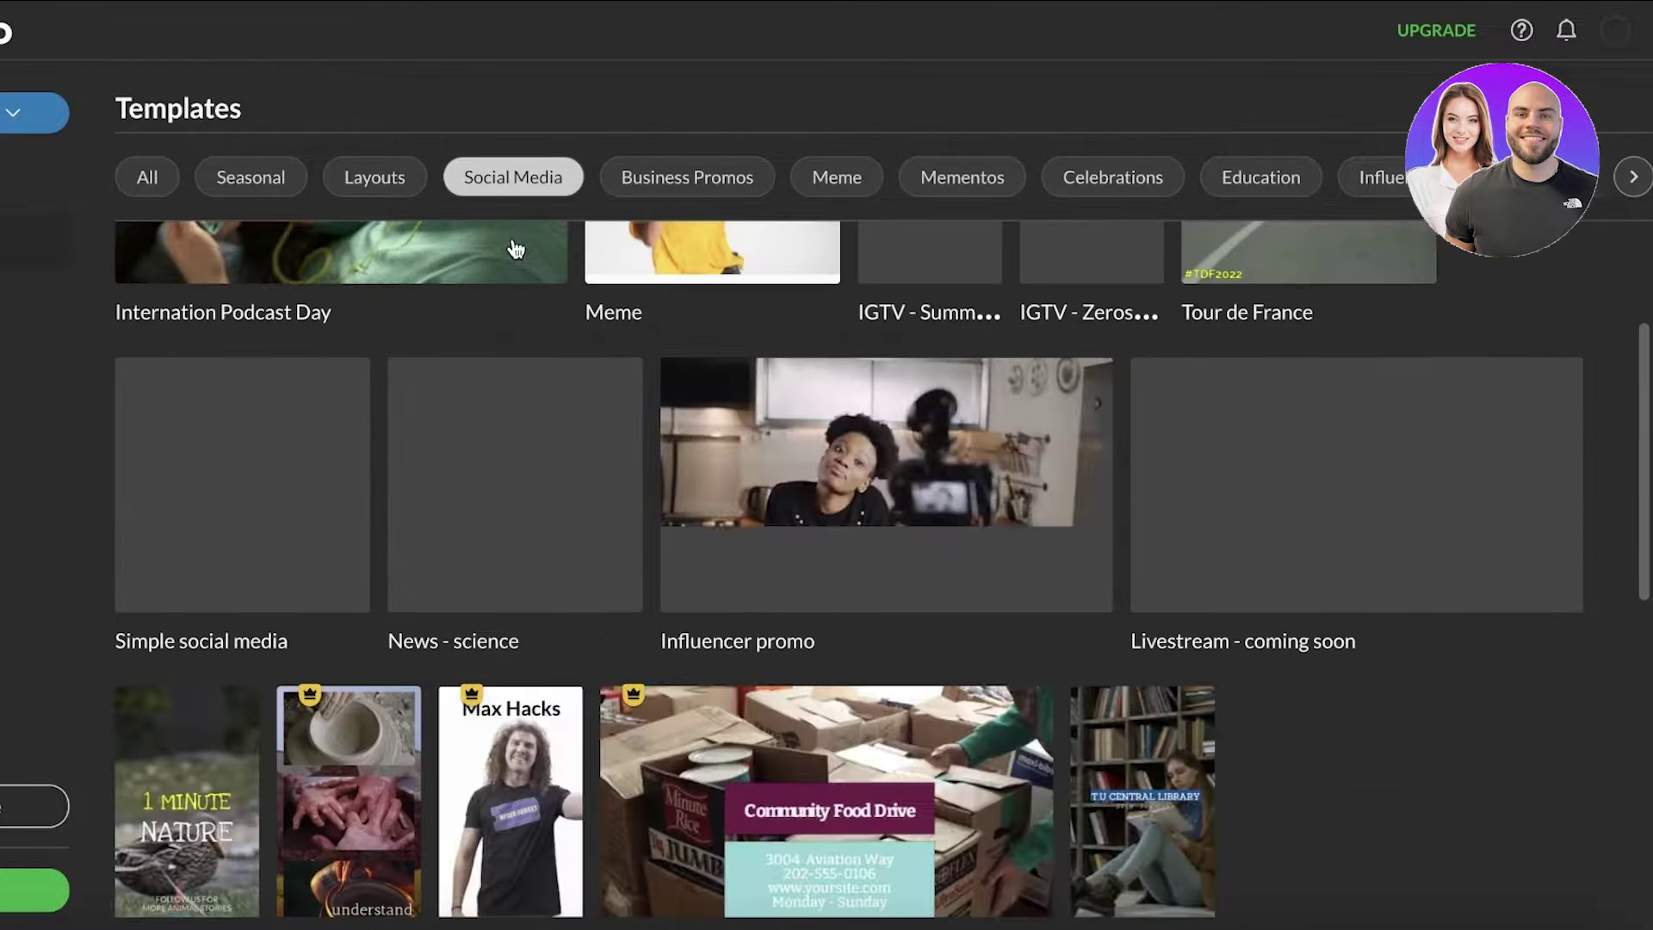
scroll(498, 417, up, 3)
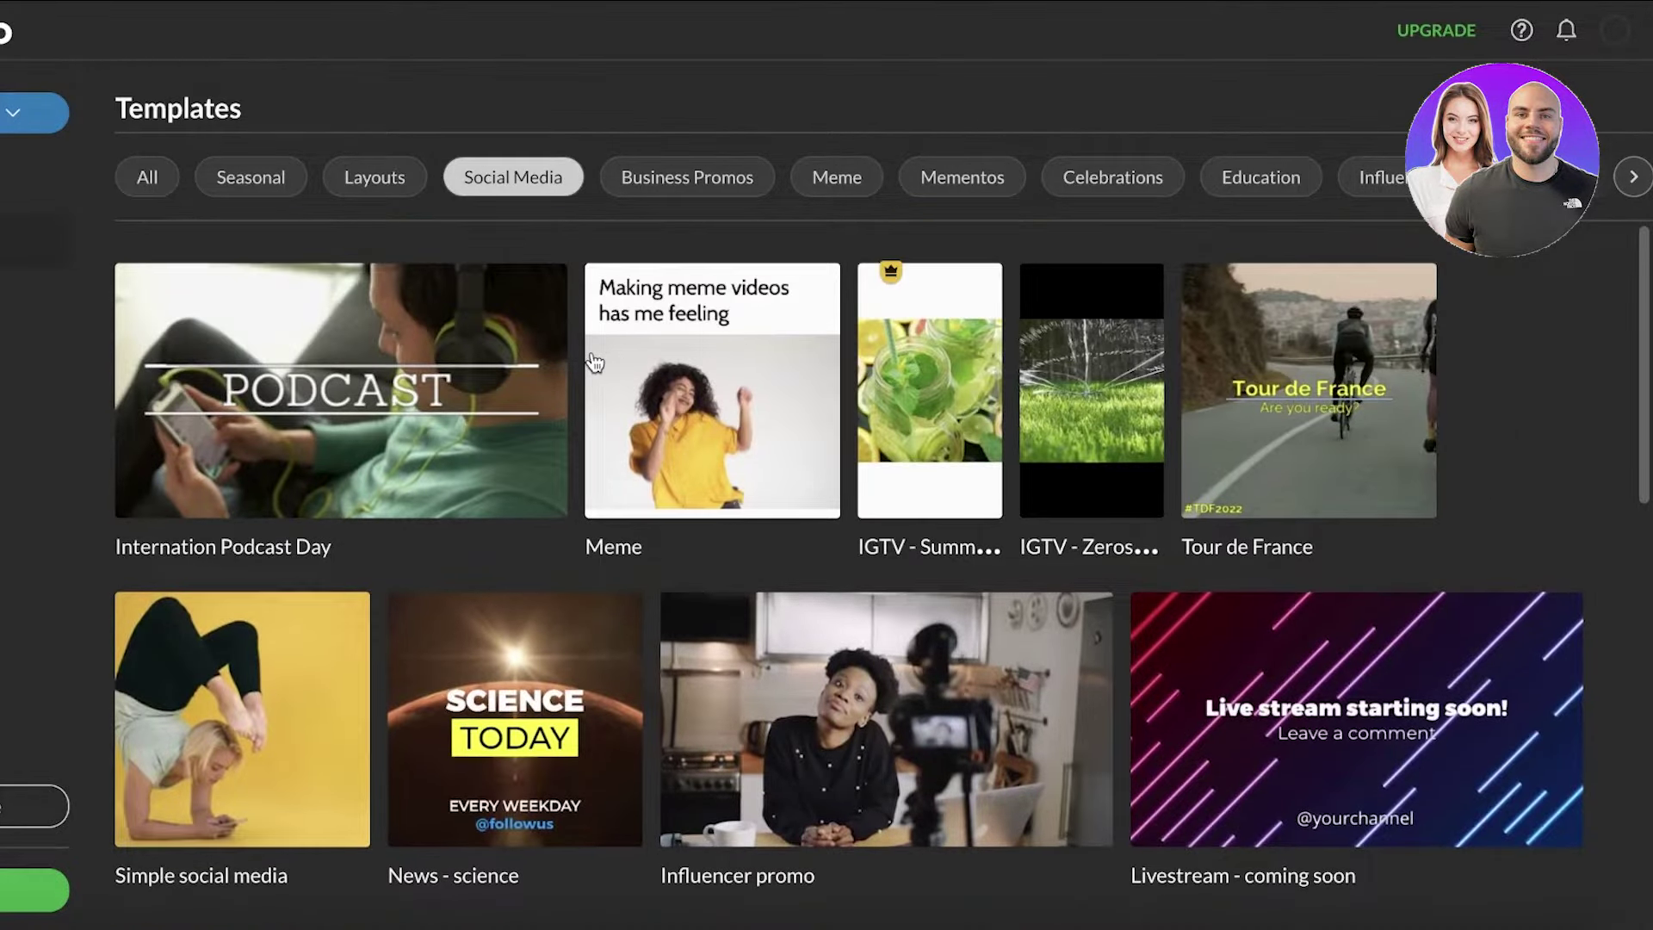
click(752, 297)
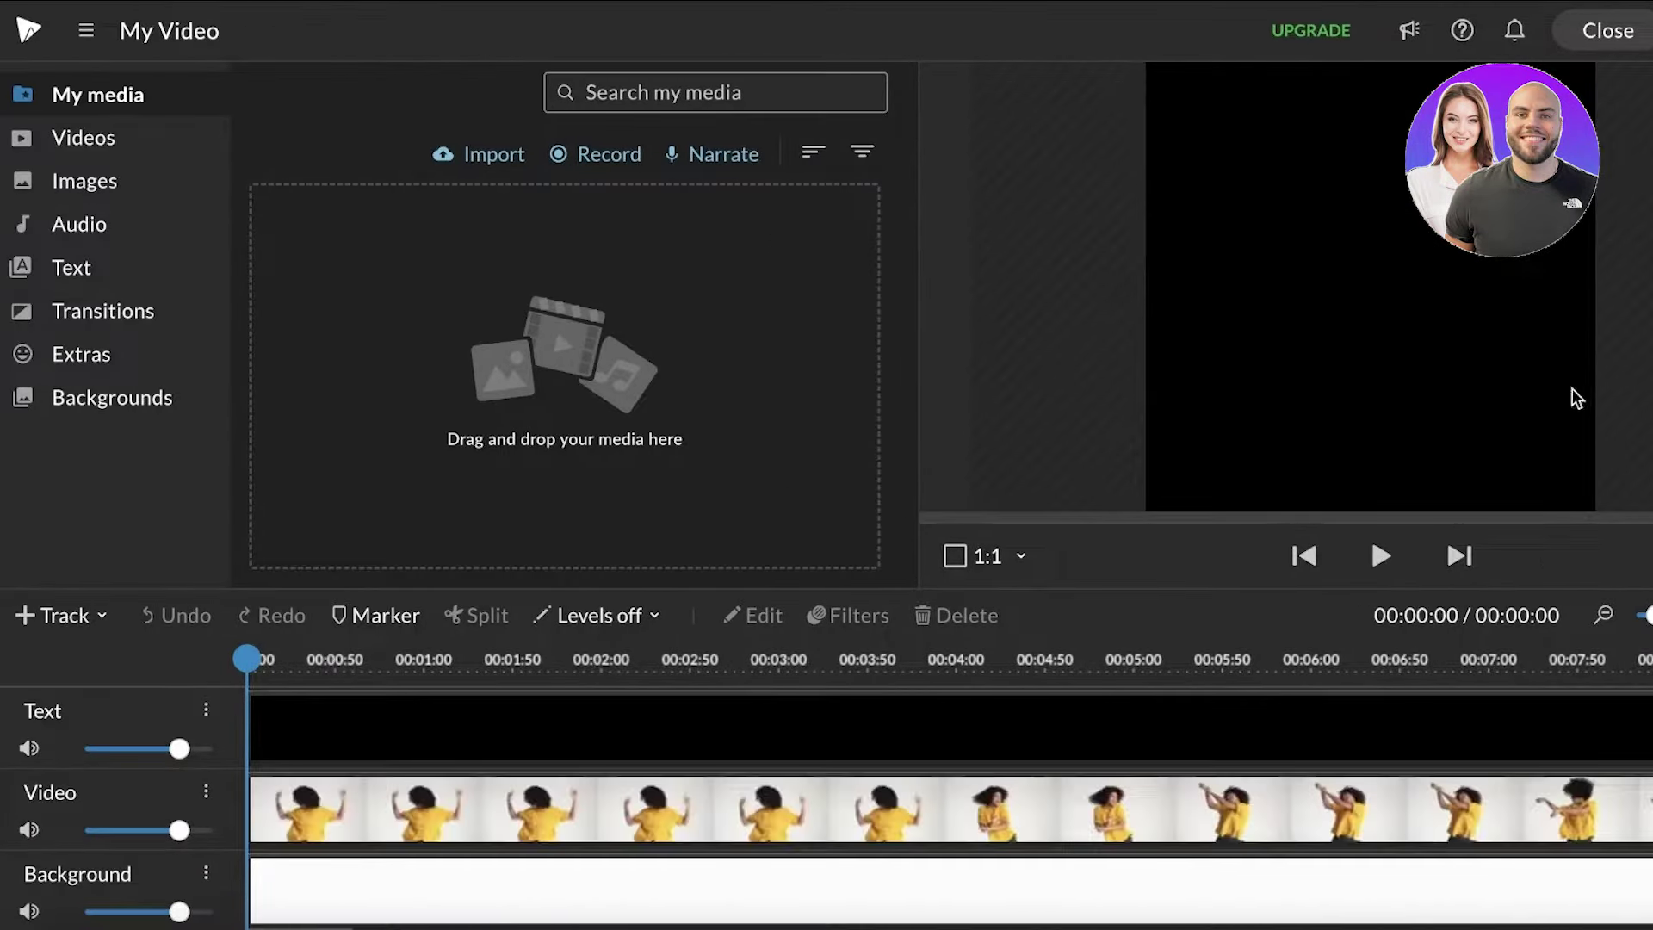
mouse_move(277, 673)
mouse_down()
mouse_move(1378, 727)
mouse_move(293, 659)
mouse_up()
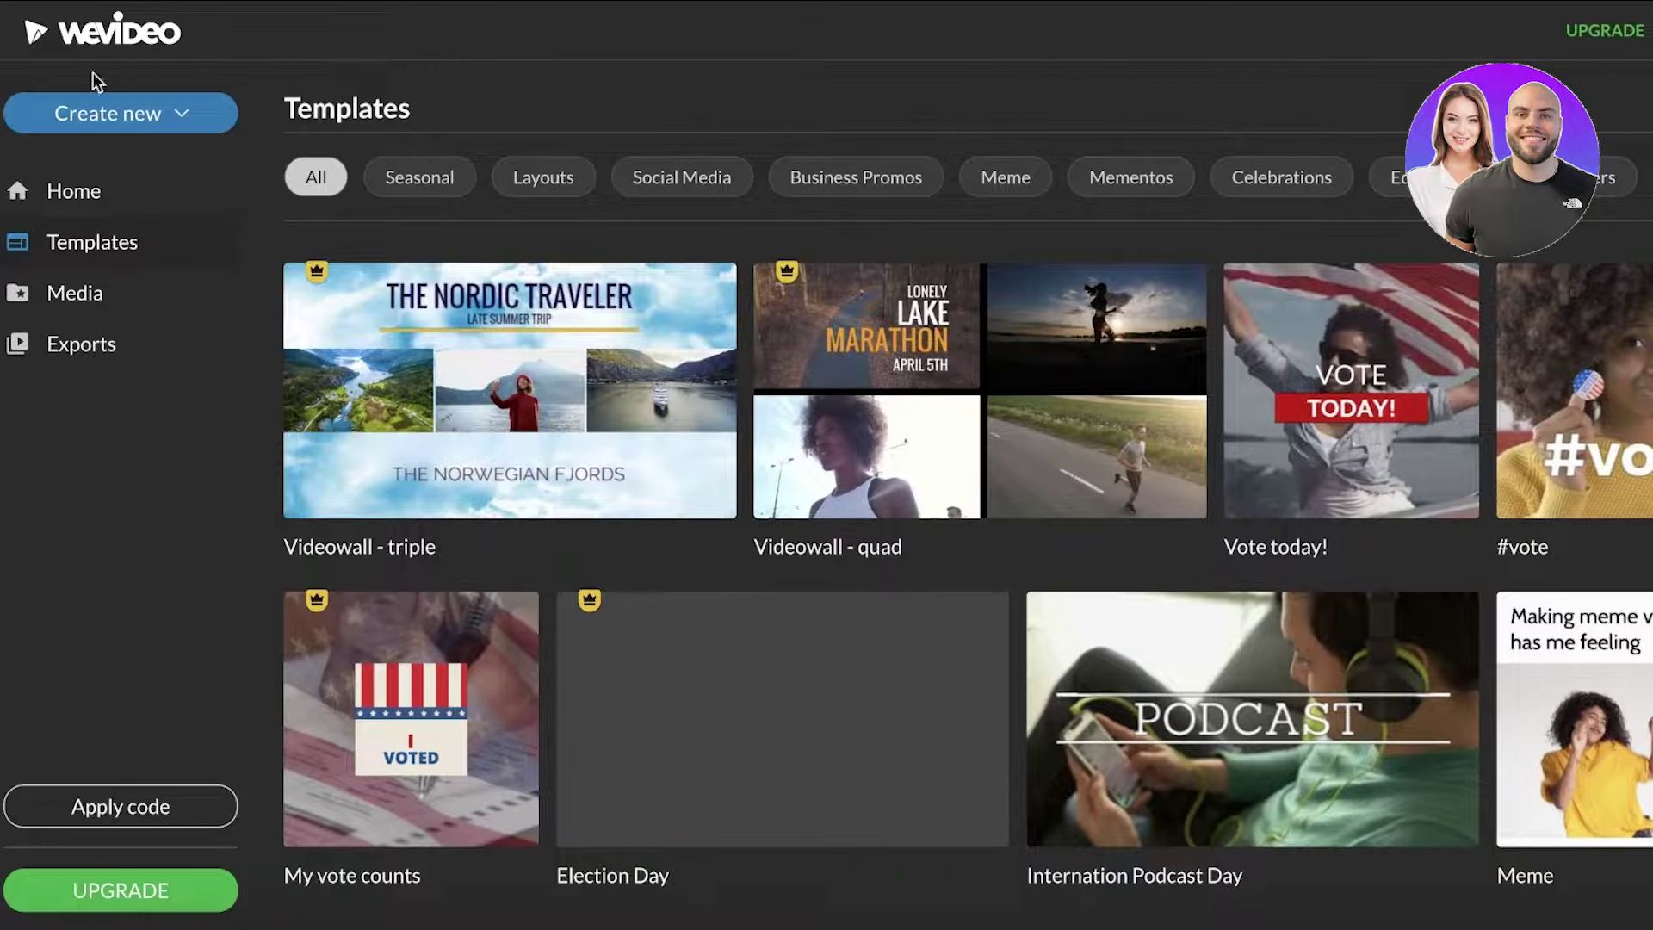
click(67, 207)
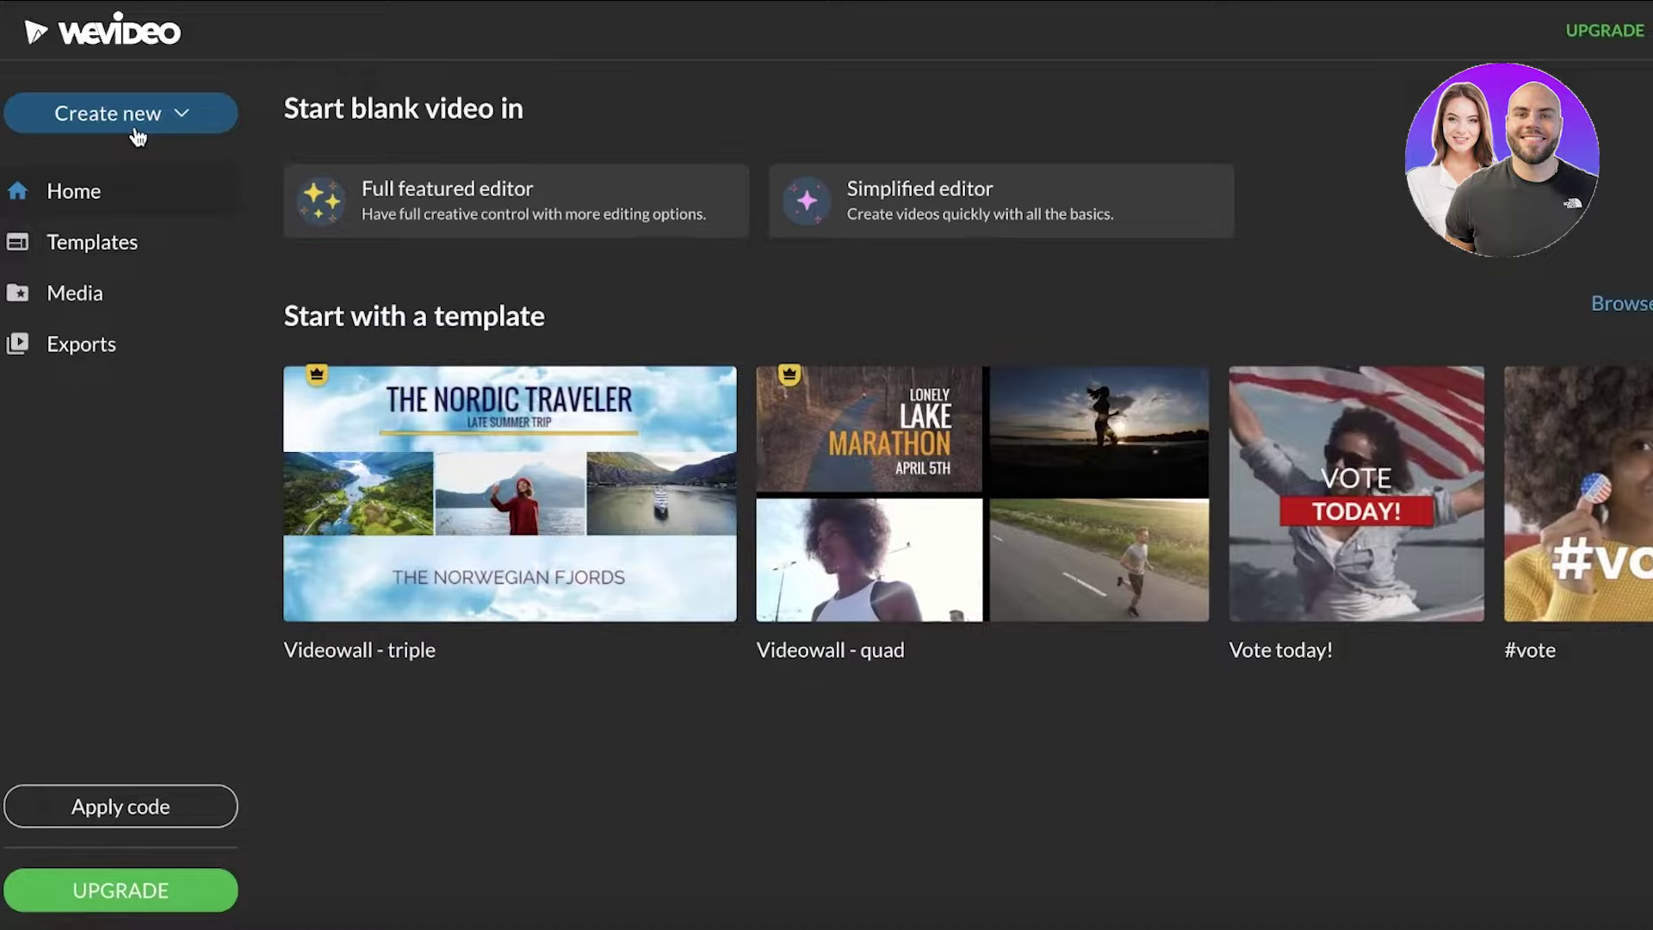
Step: Create a new blank video in the full-featured editor
click(136, 133)
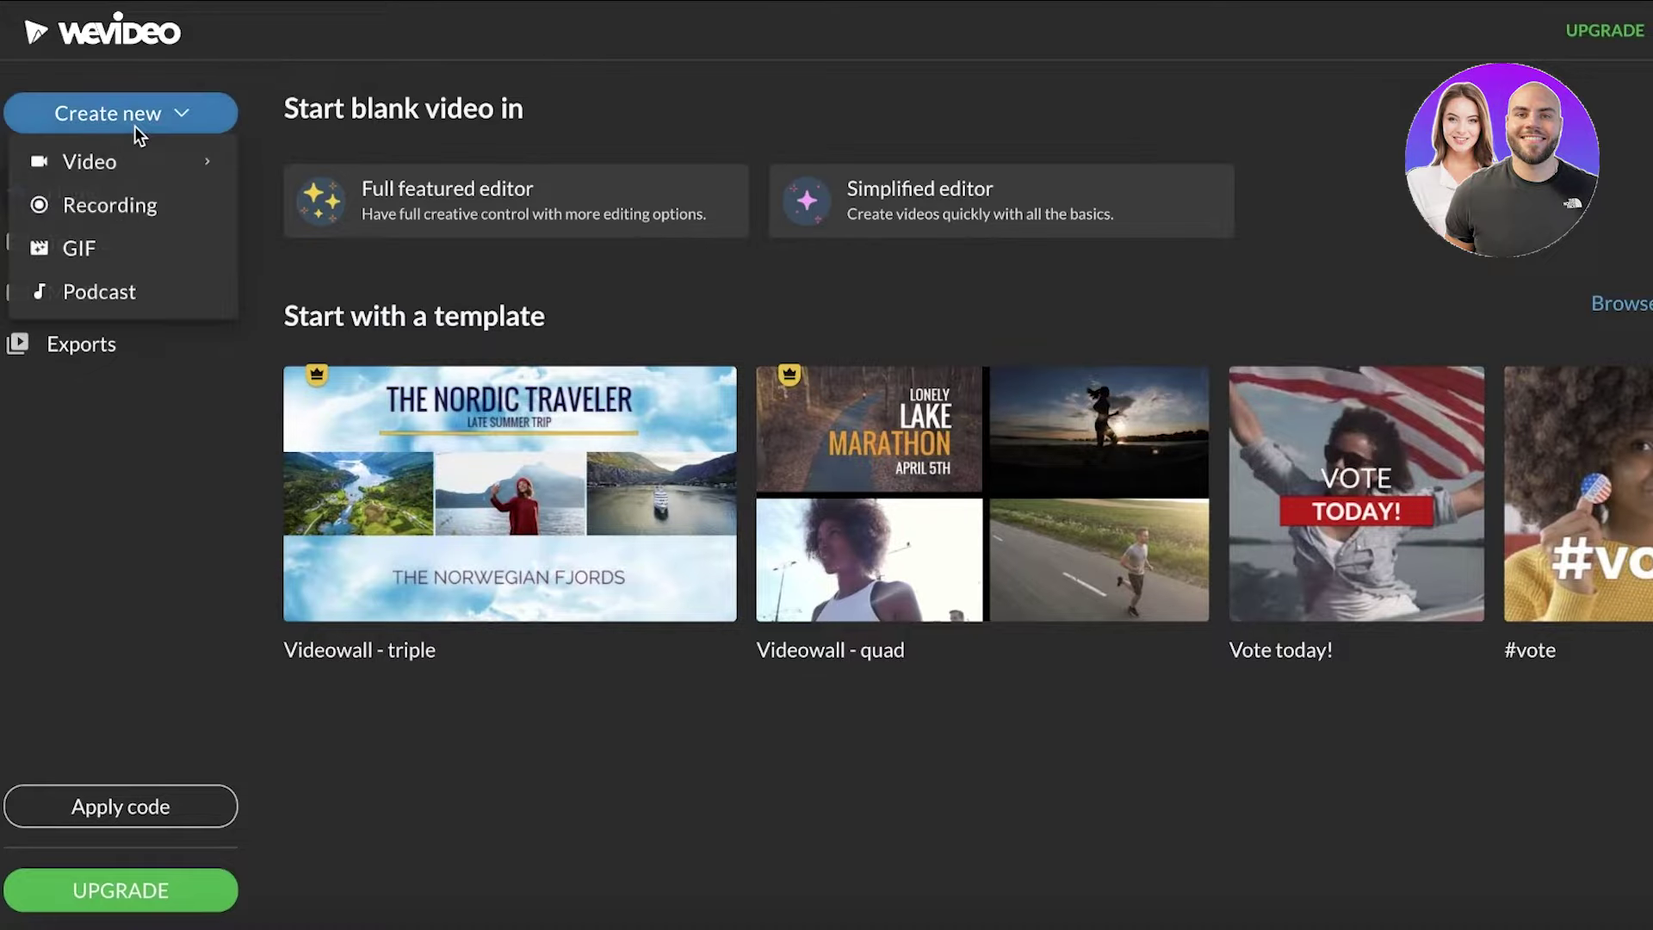
mouse_move(127, 167)
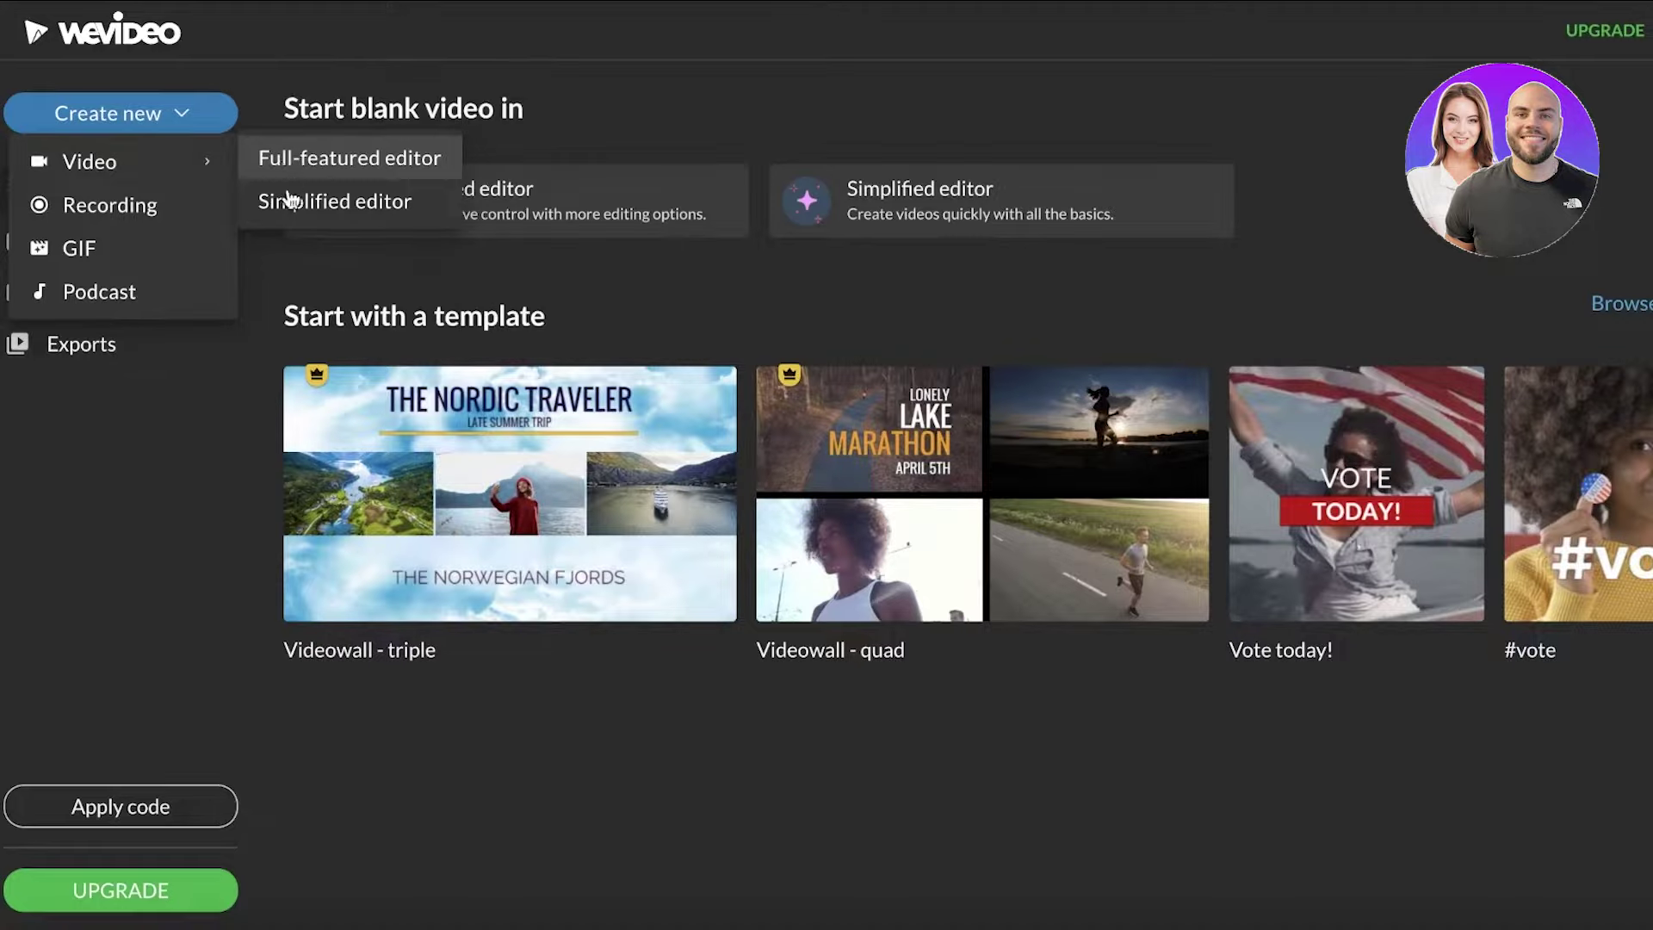
click(308, 164)
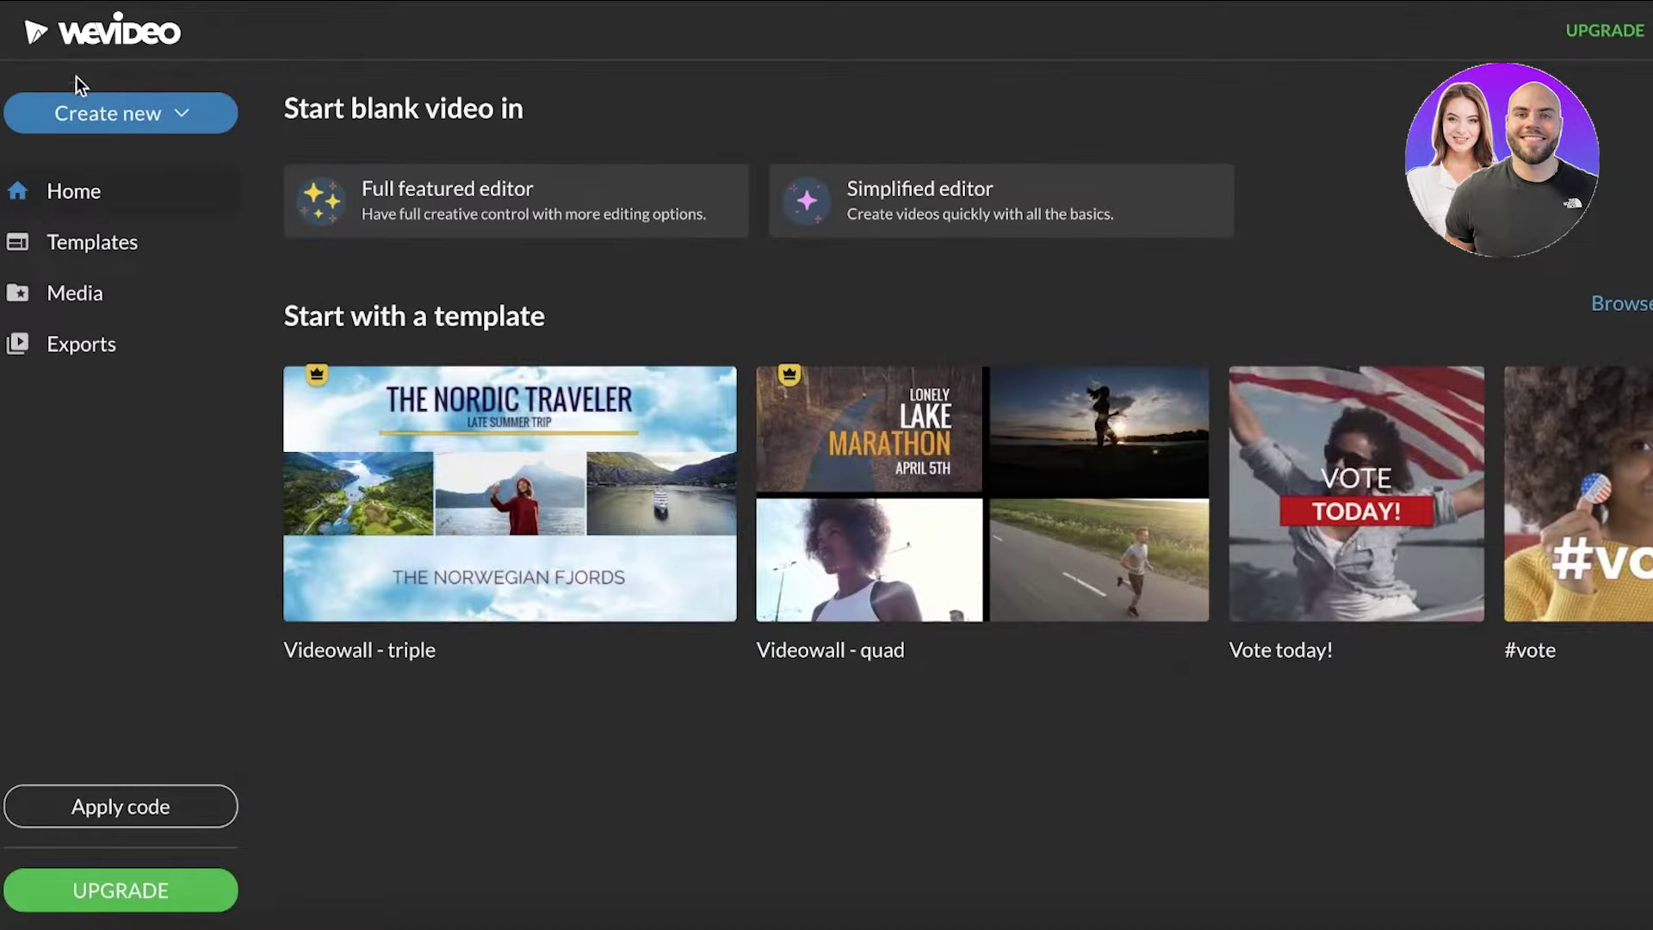
Step: Open a new blank video in the simplified editor to view its layout, and go back to the home page
click(89, 107)
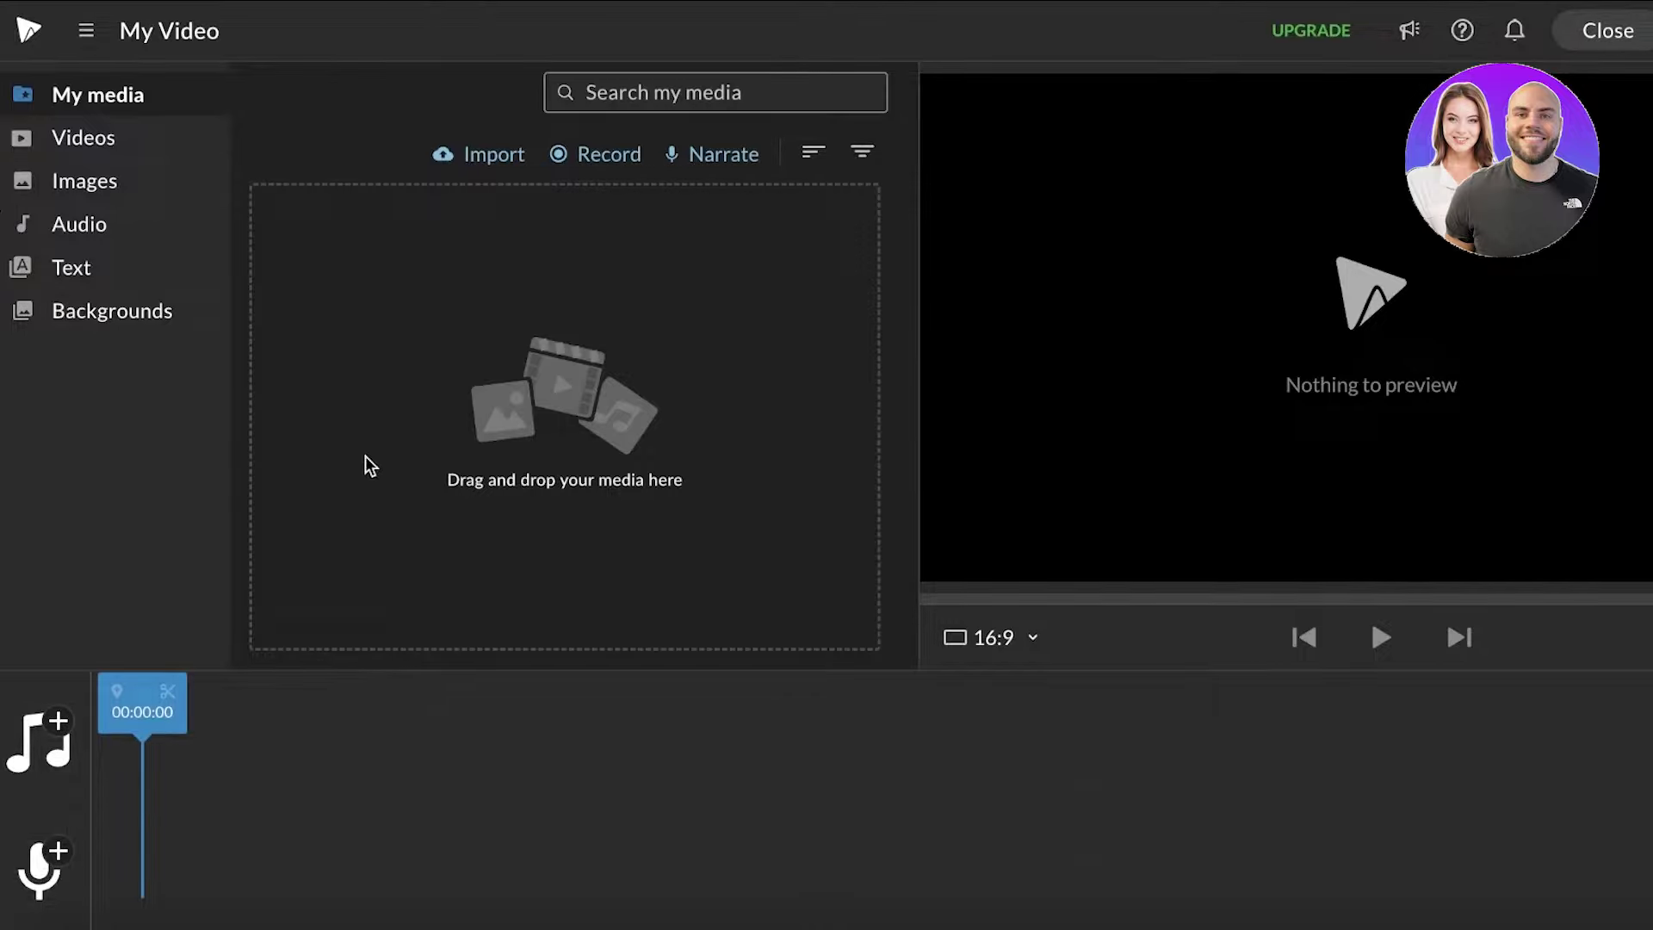
click(34, 7)
Step: Look at the Media and Exports pages of the account
click(54, 128)
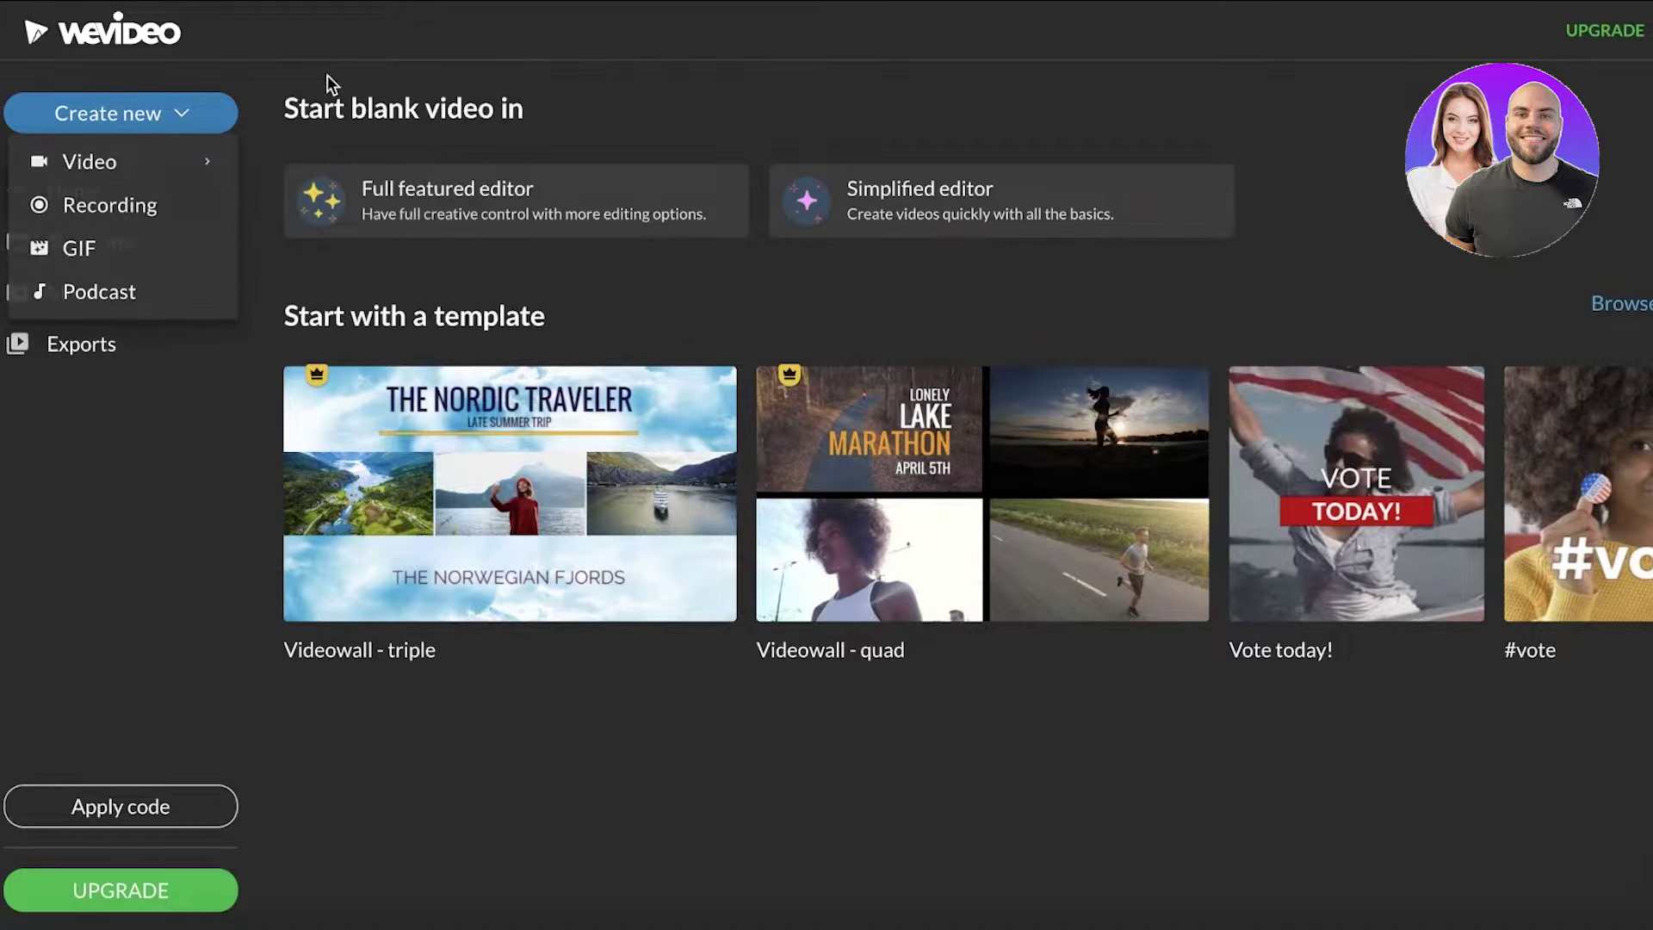
click(72, 297)
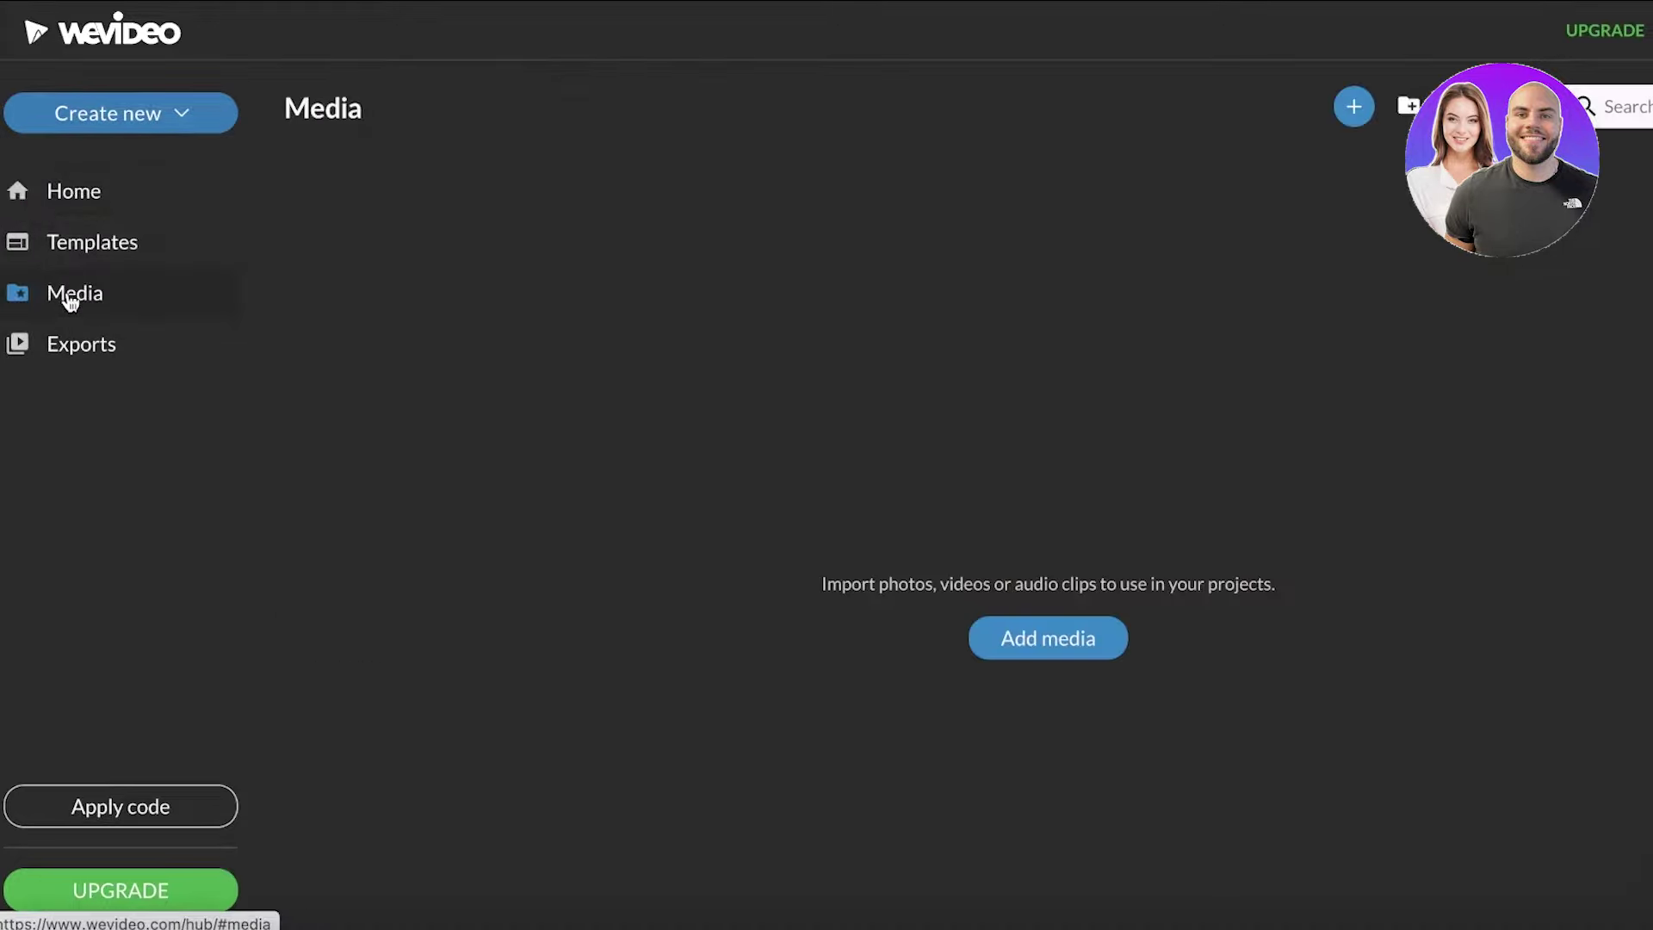
click(128, 340)
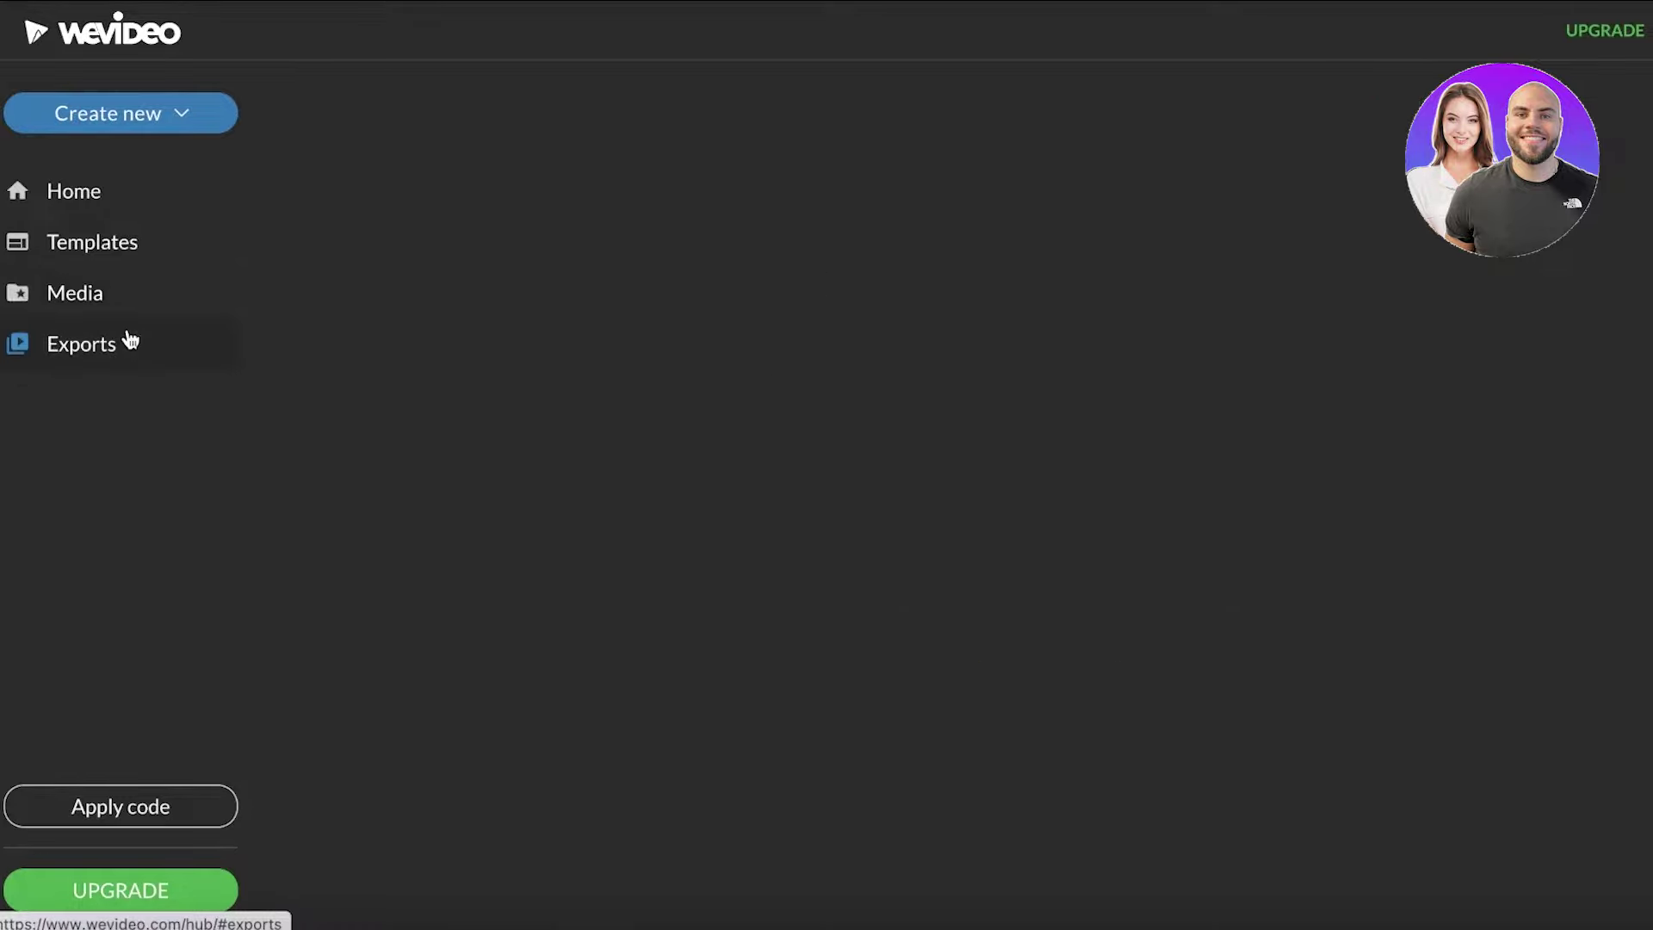
click(124, 310)
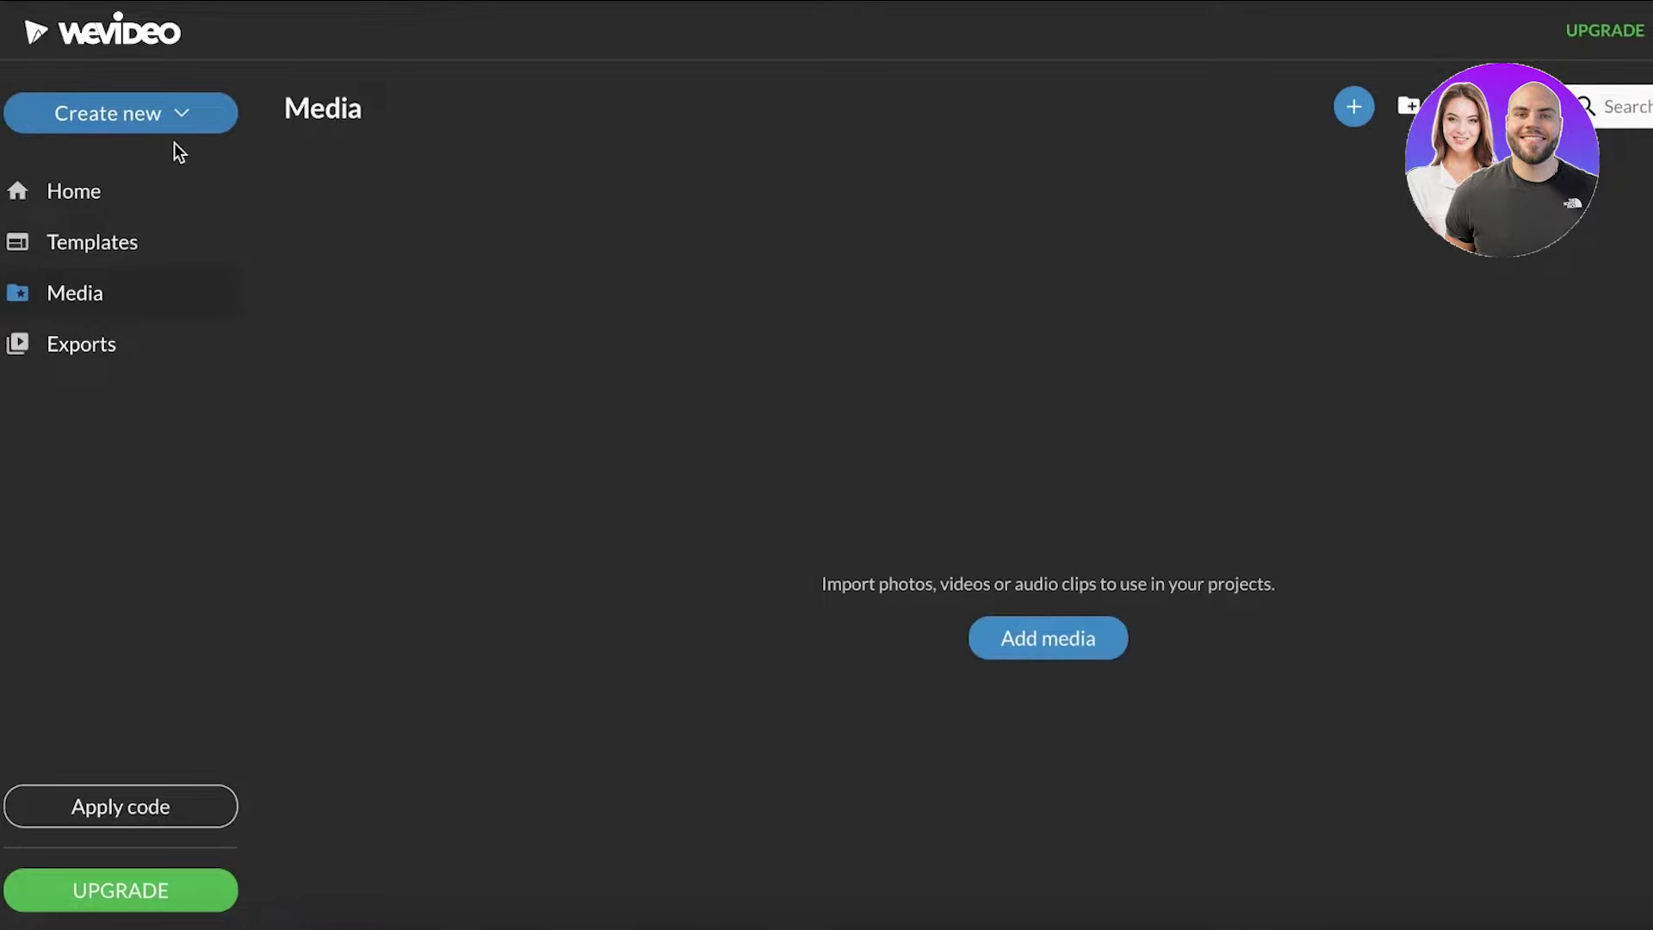
Step: Start a new video project in the full-featured editor
click(120, 103)
mouse_move(92, 163)
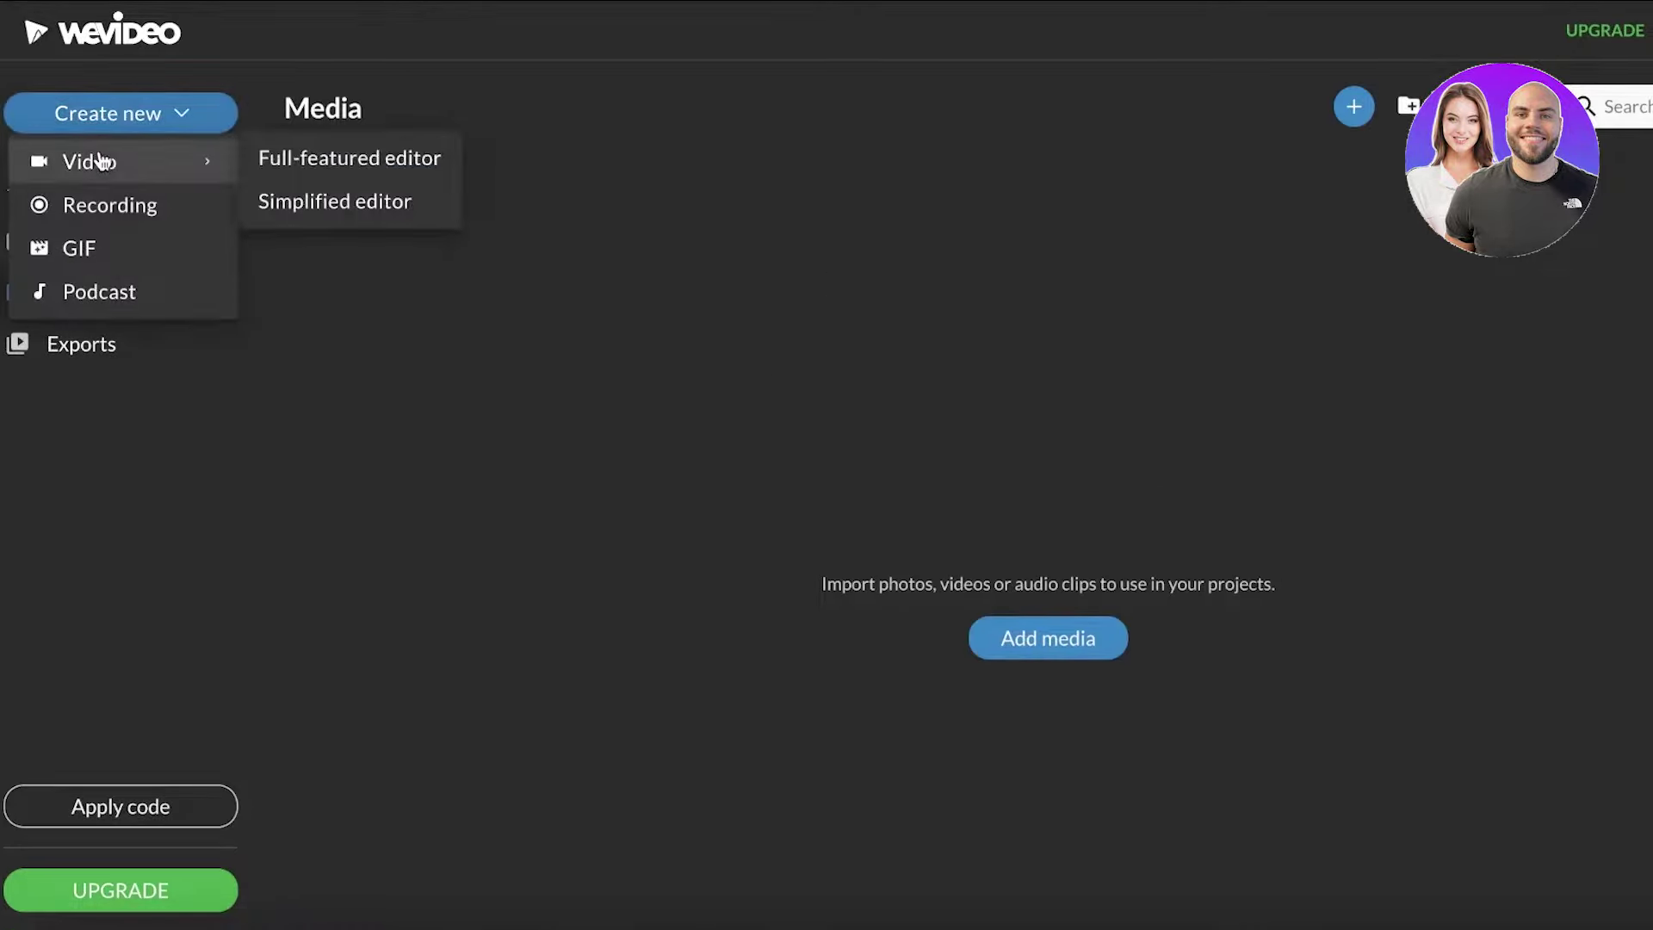
click(284, 159)
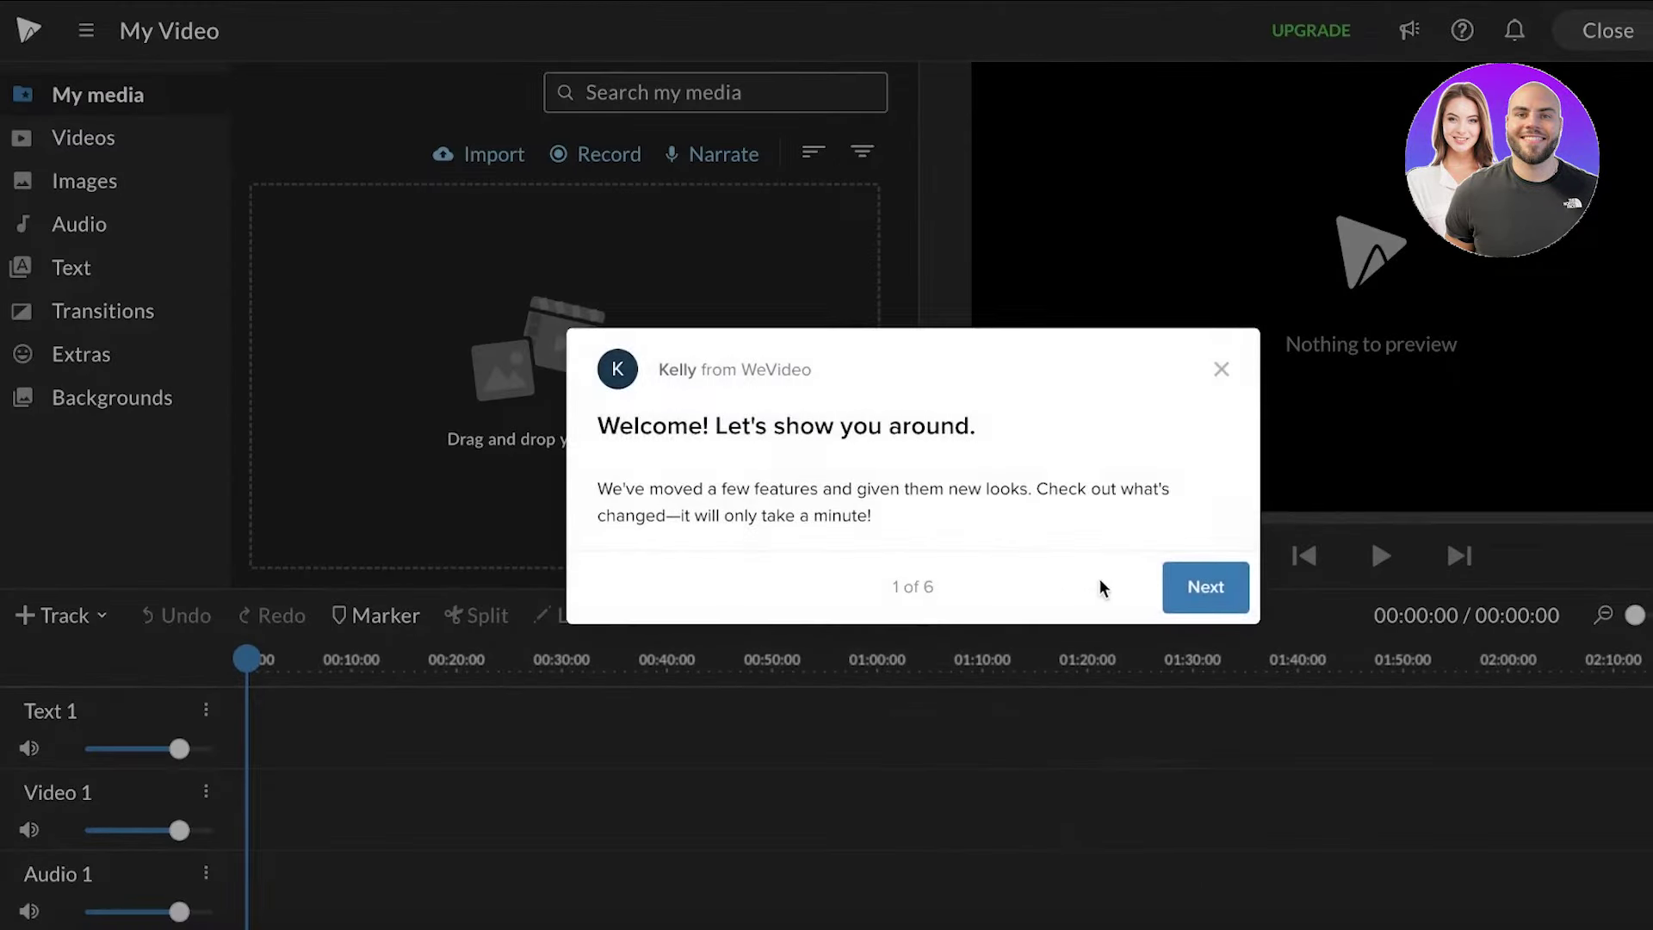
Step: Dismiss the welcome tour and browse the stock video categories
click(528, 465)
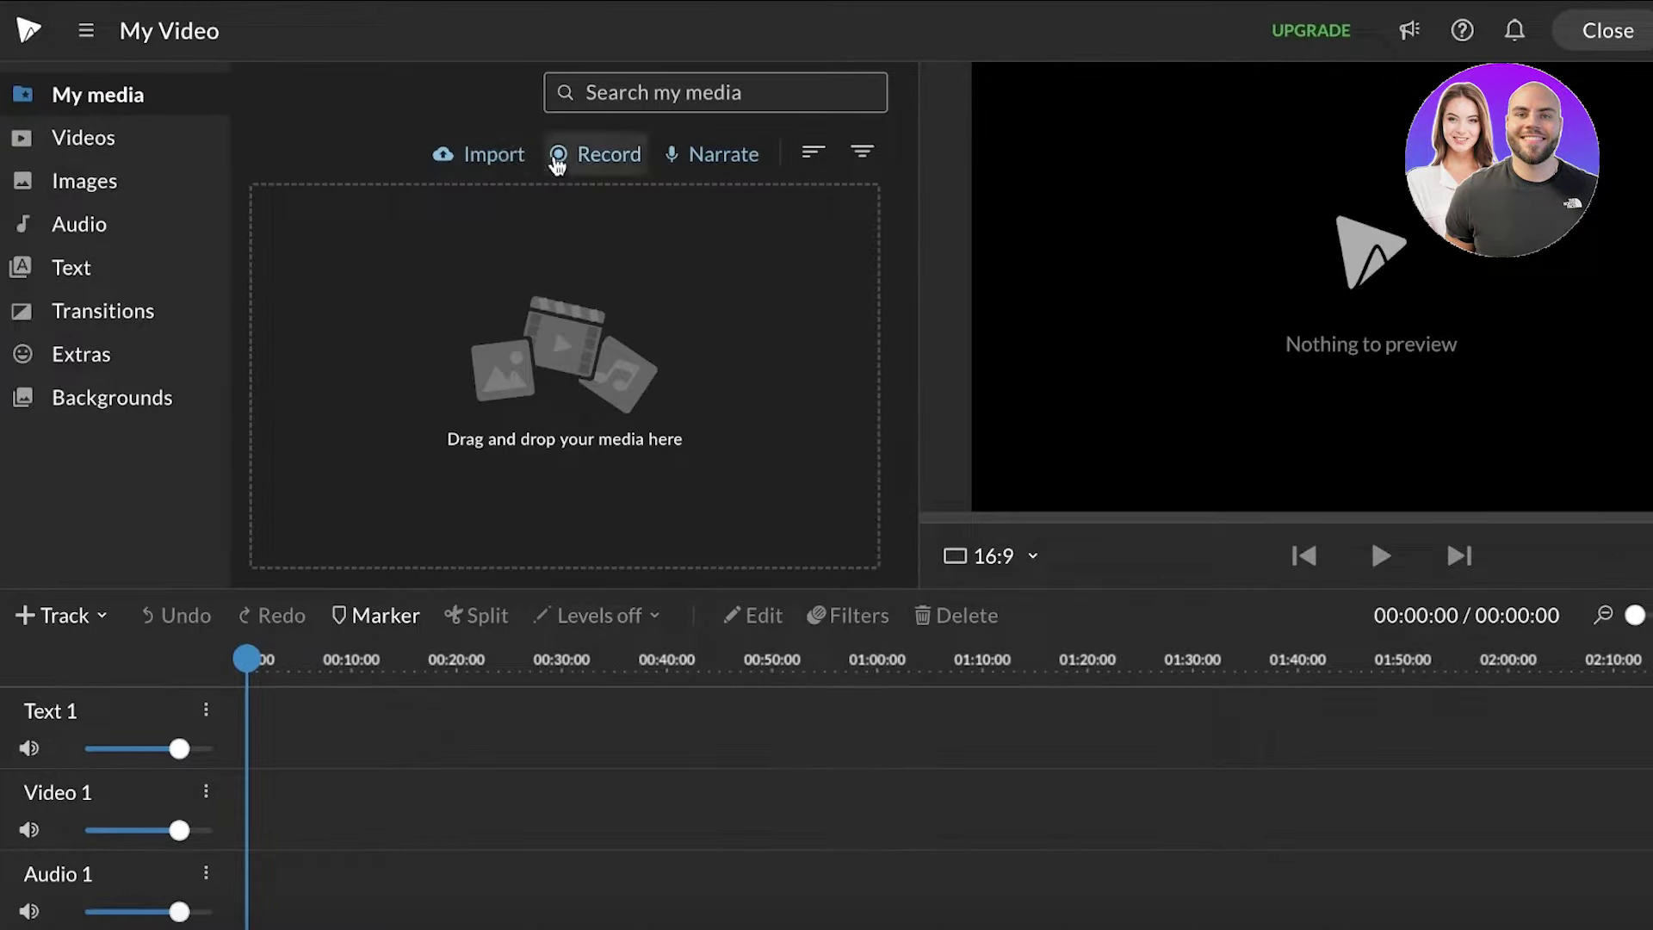
click(720, 103)
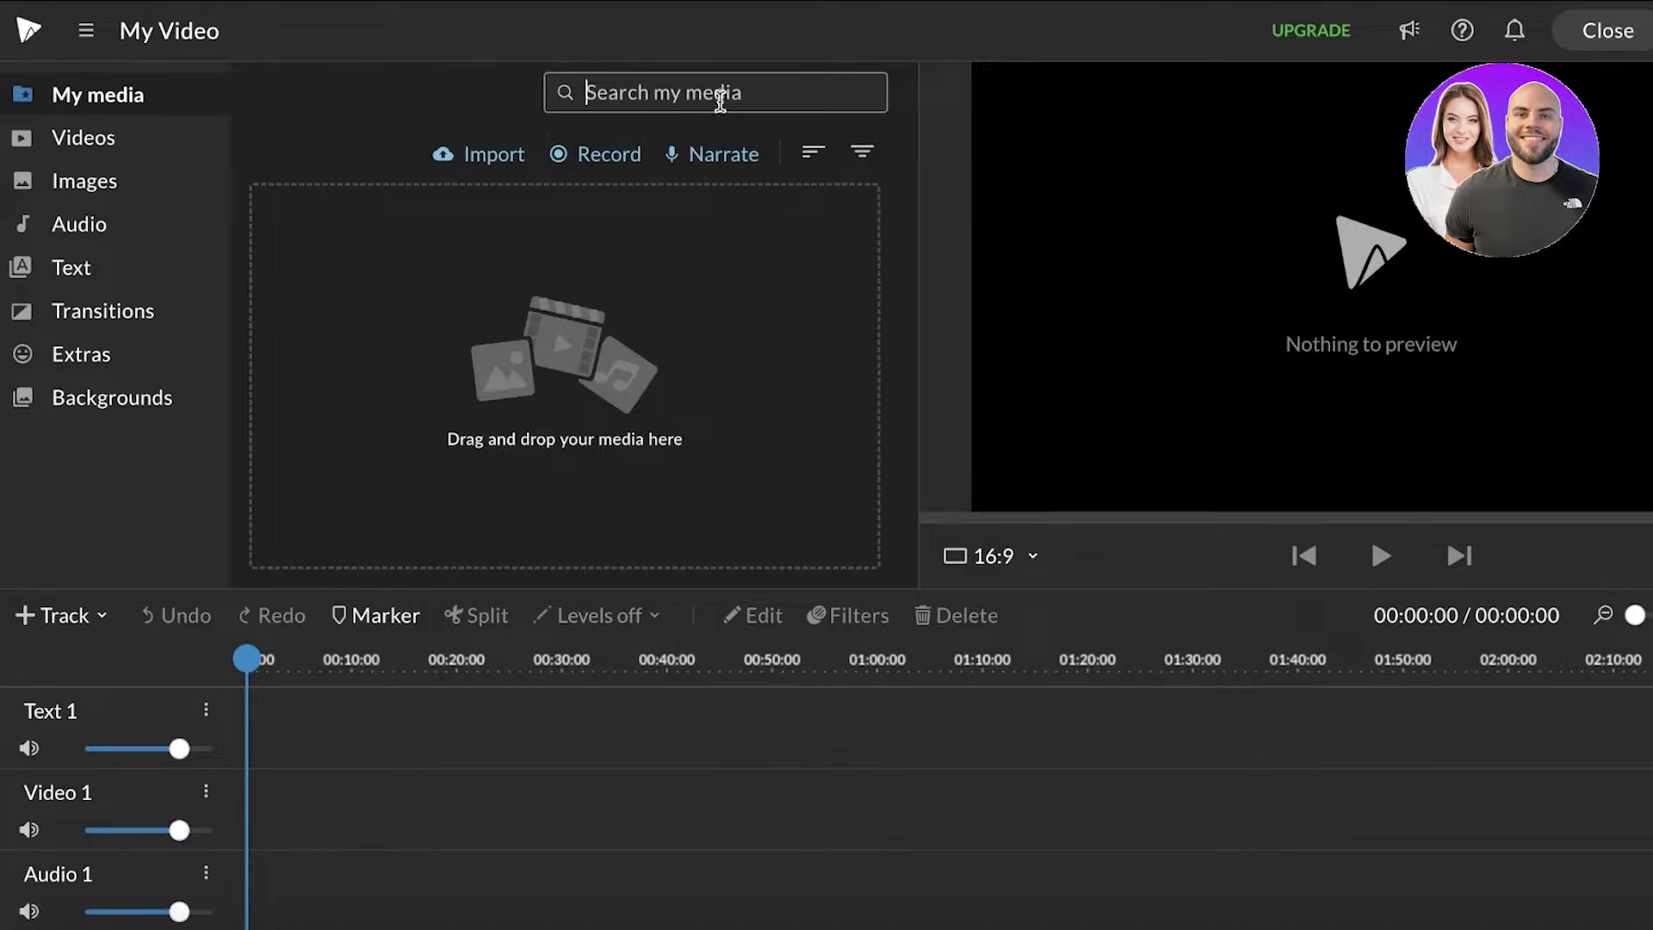
click(86, 137)
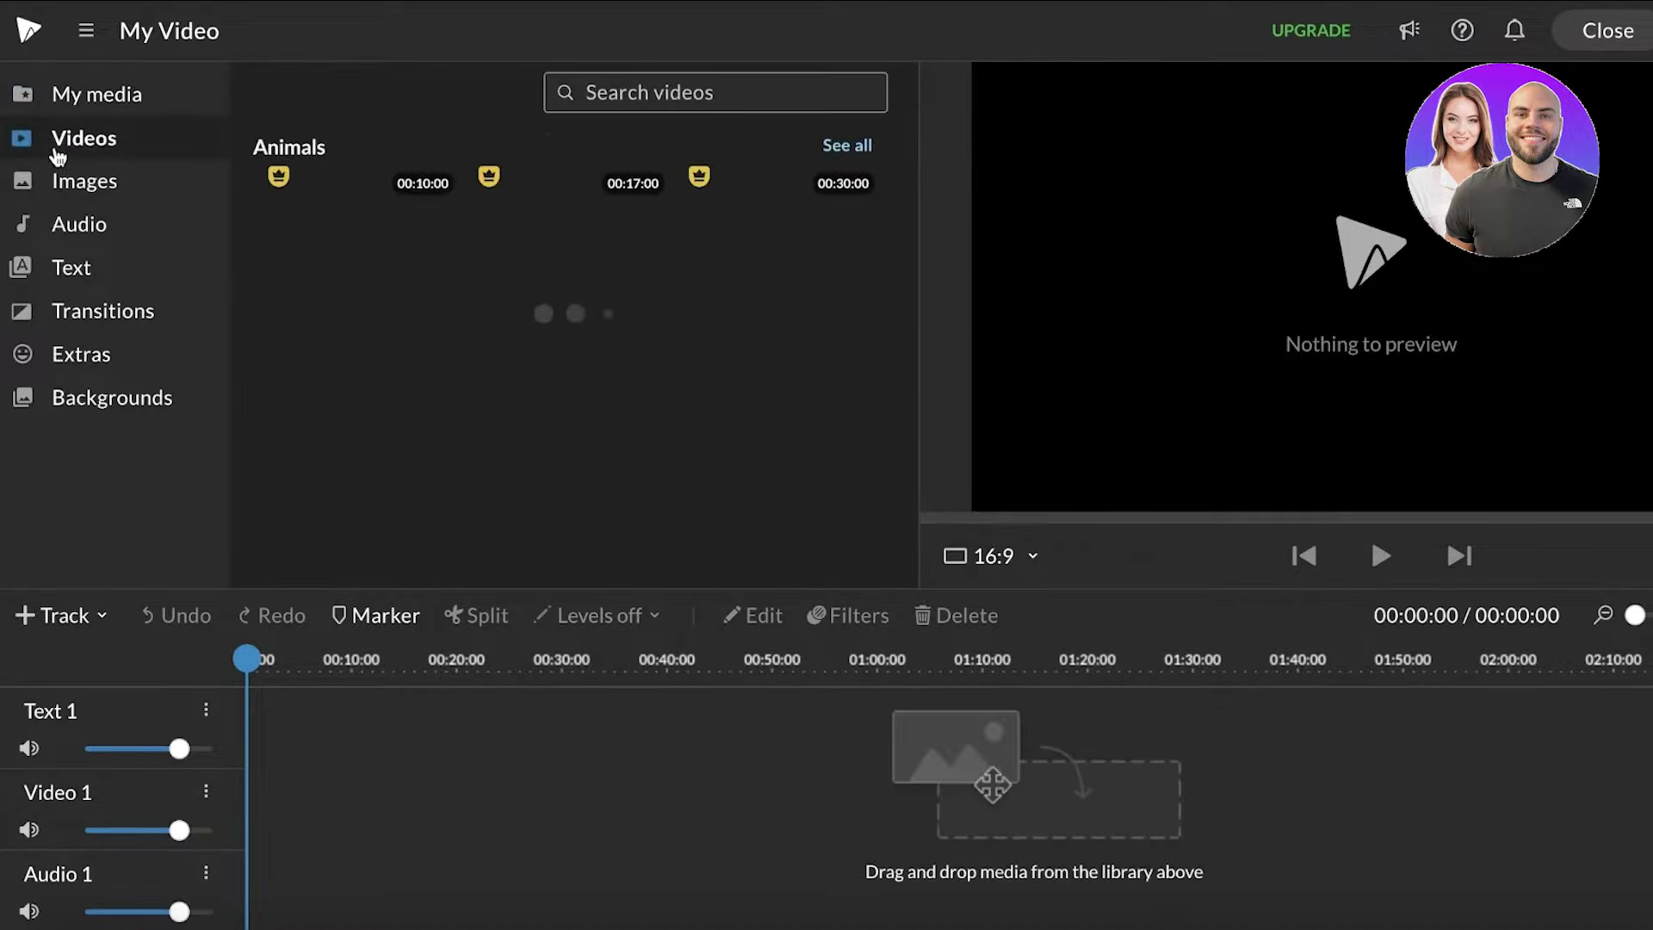
scroll(454, 240, down, 6)
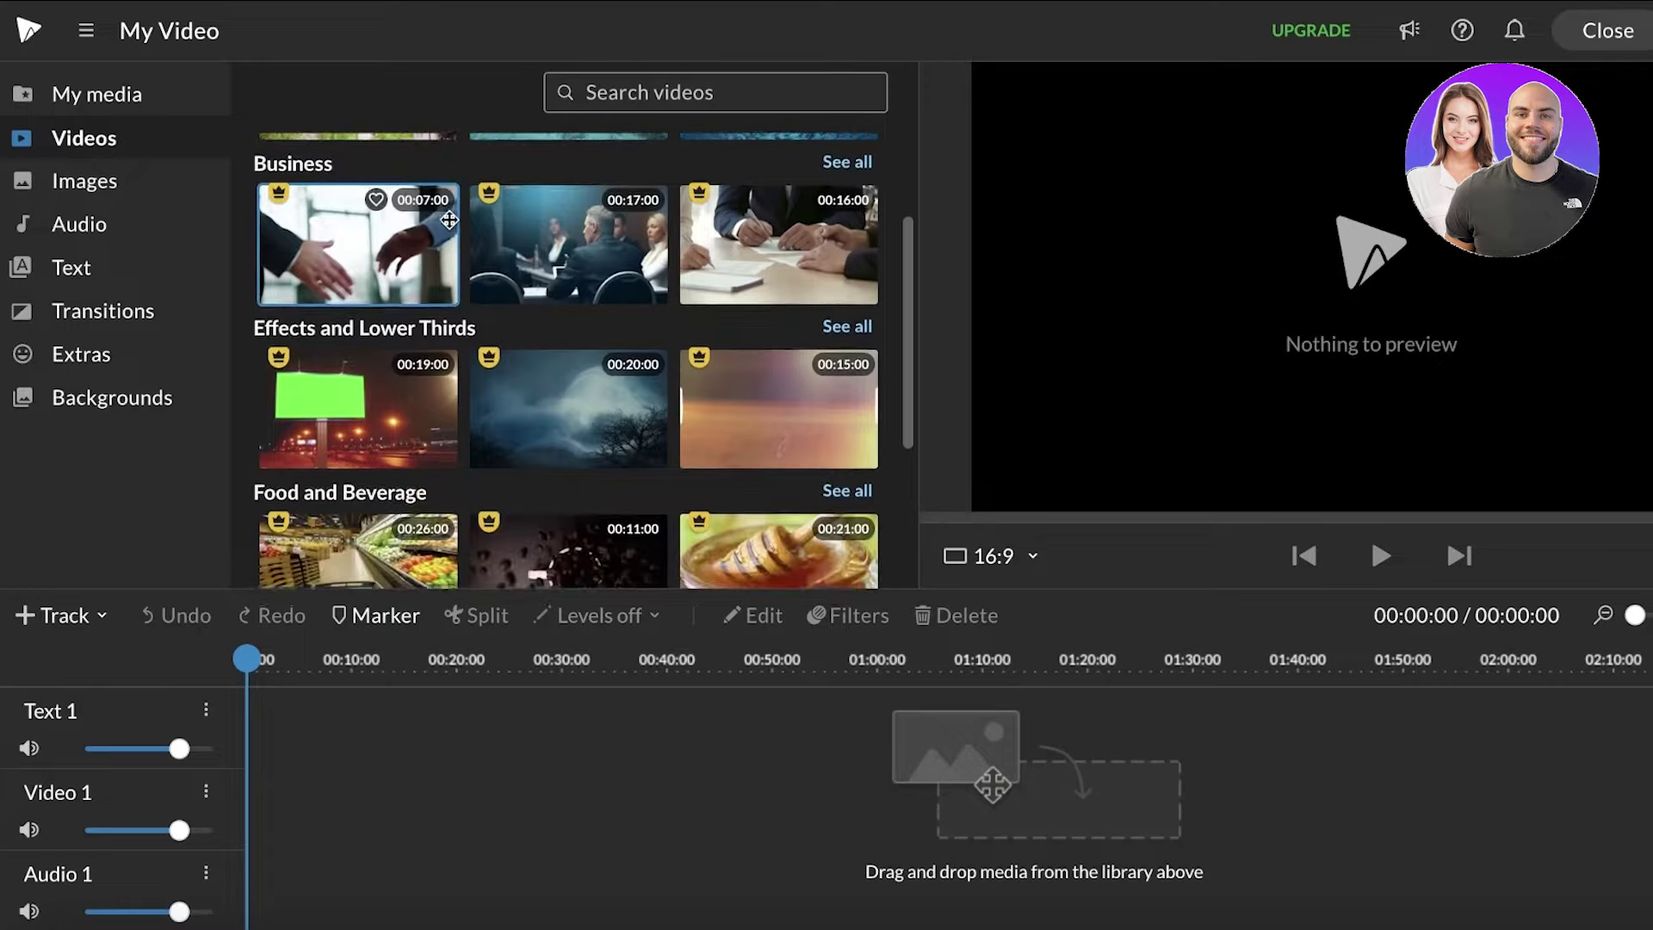
scroll(452, 231, down, 5)
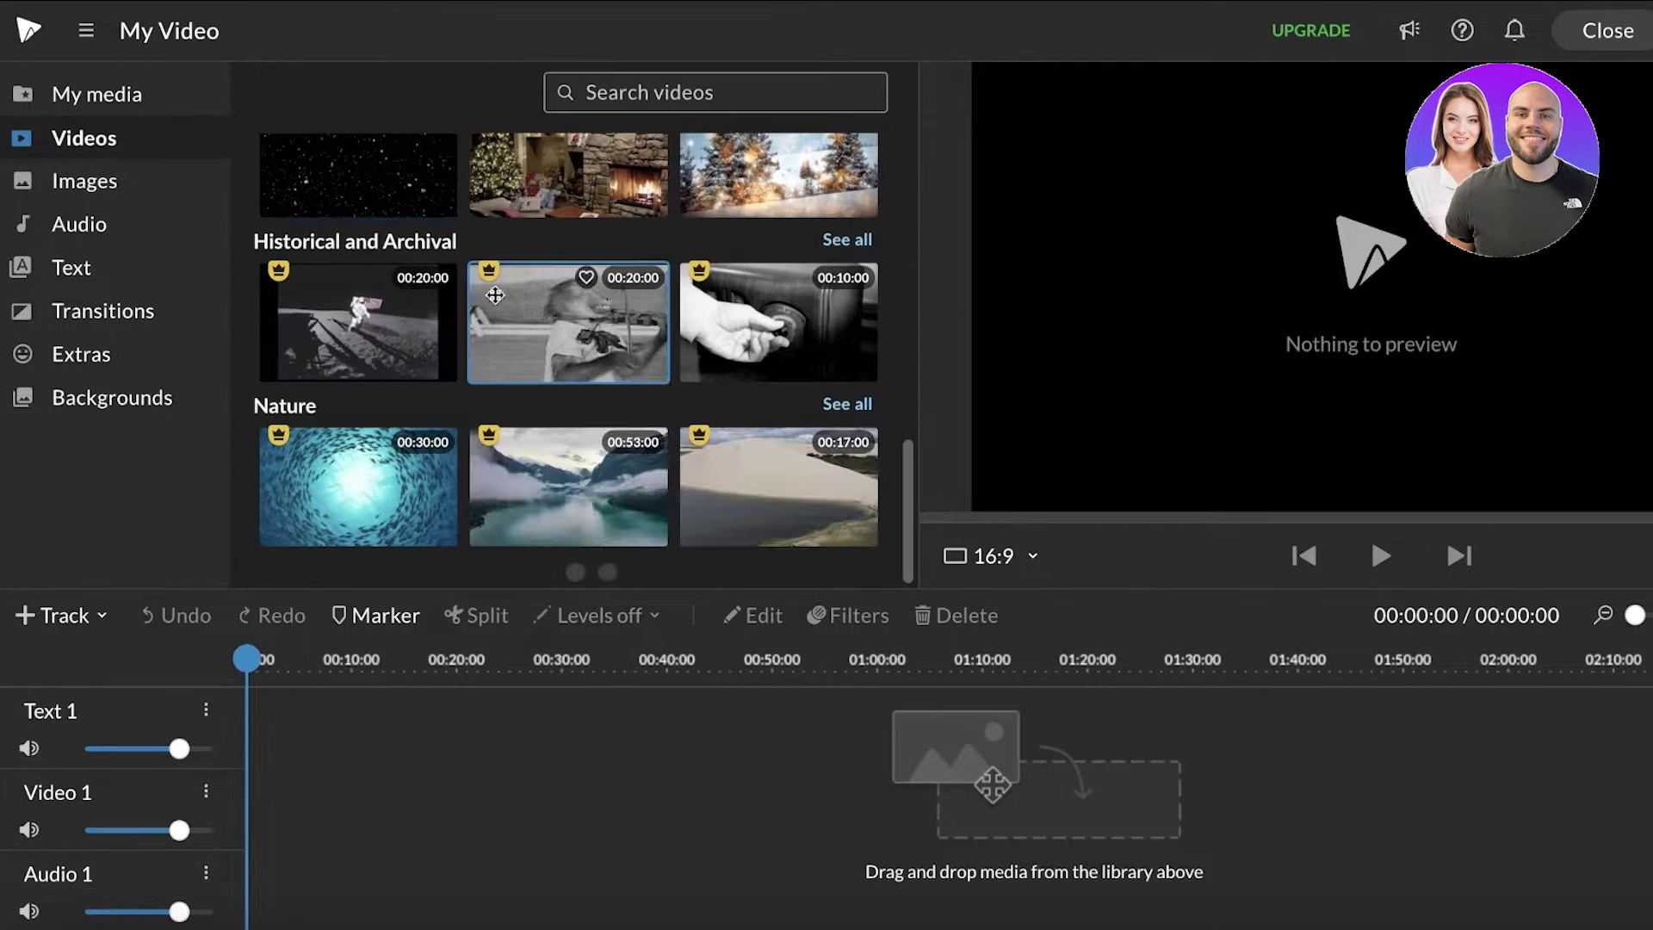
Step: Search the stock videos for "dancing" and preview the 19-second clip of women dancing beside a stone wall
click(715, 92)
text(dancing)
key(Return)
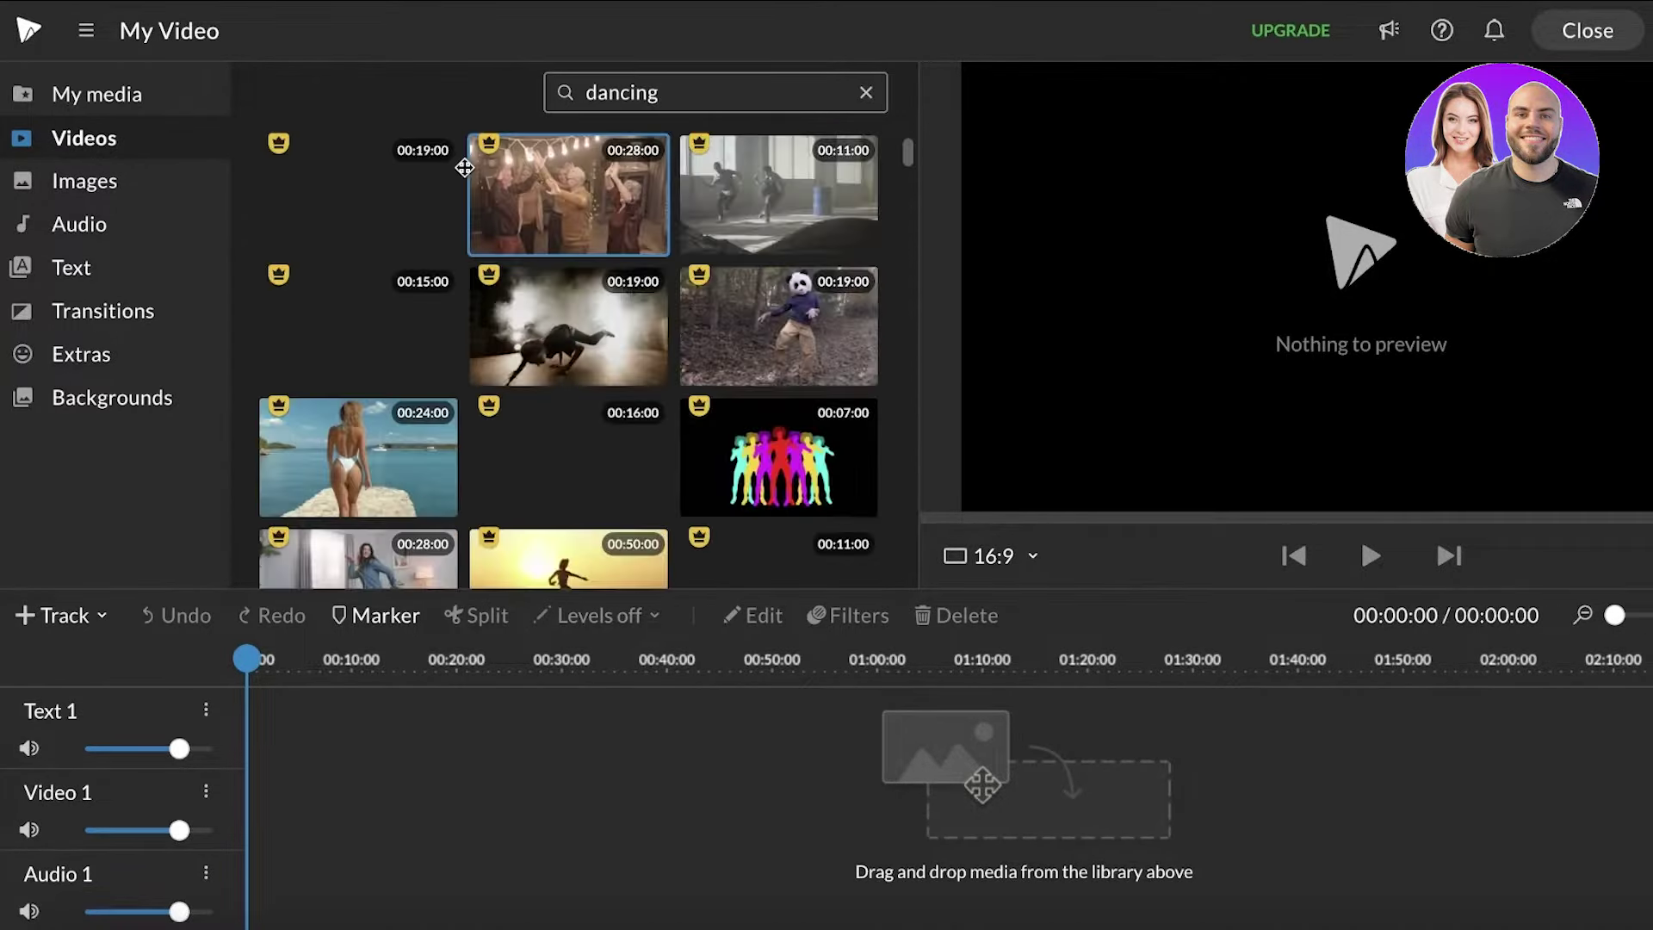
click(421, 188)
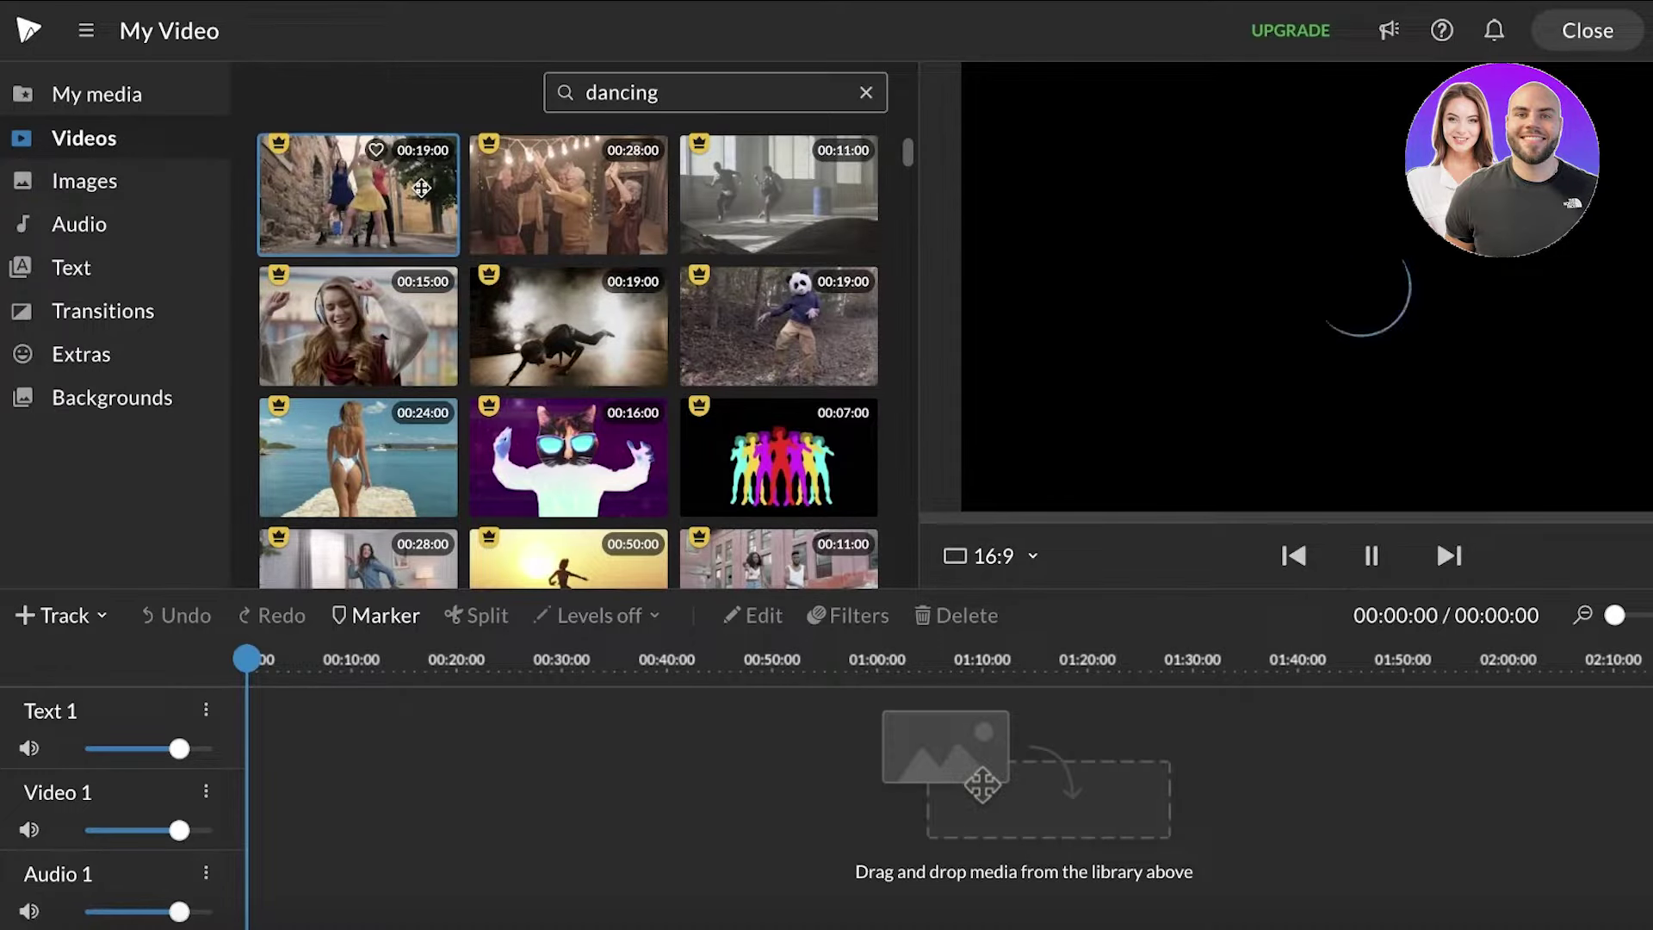
Step: Place the 19-second clip of women dancing beside a stone wall at the start of the Video 1 track
scroll(656, 333, down, 3)
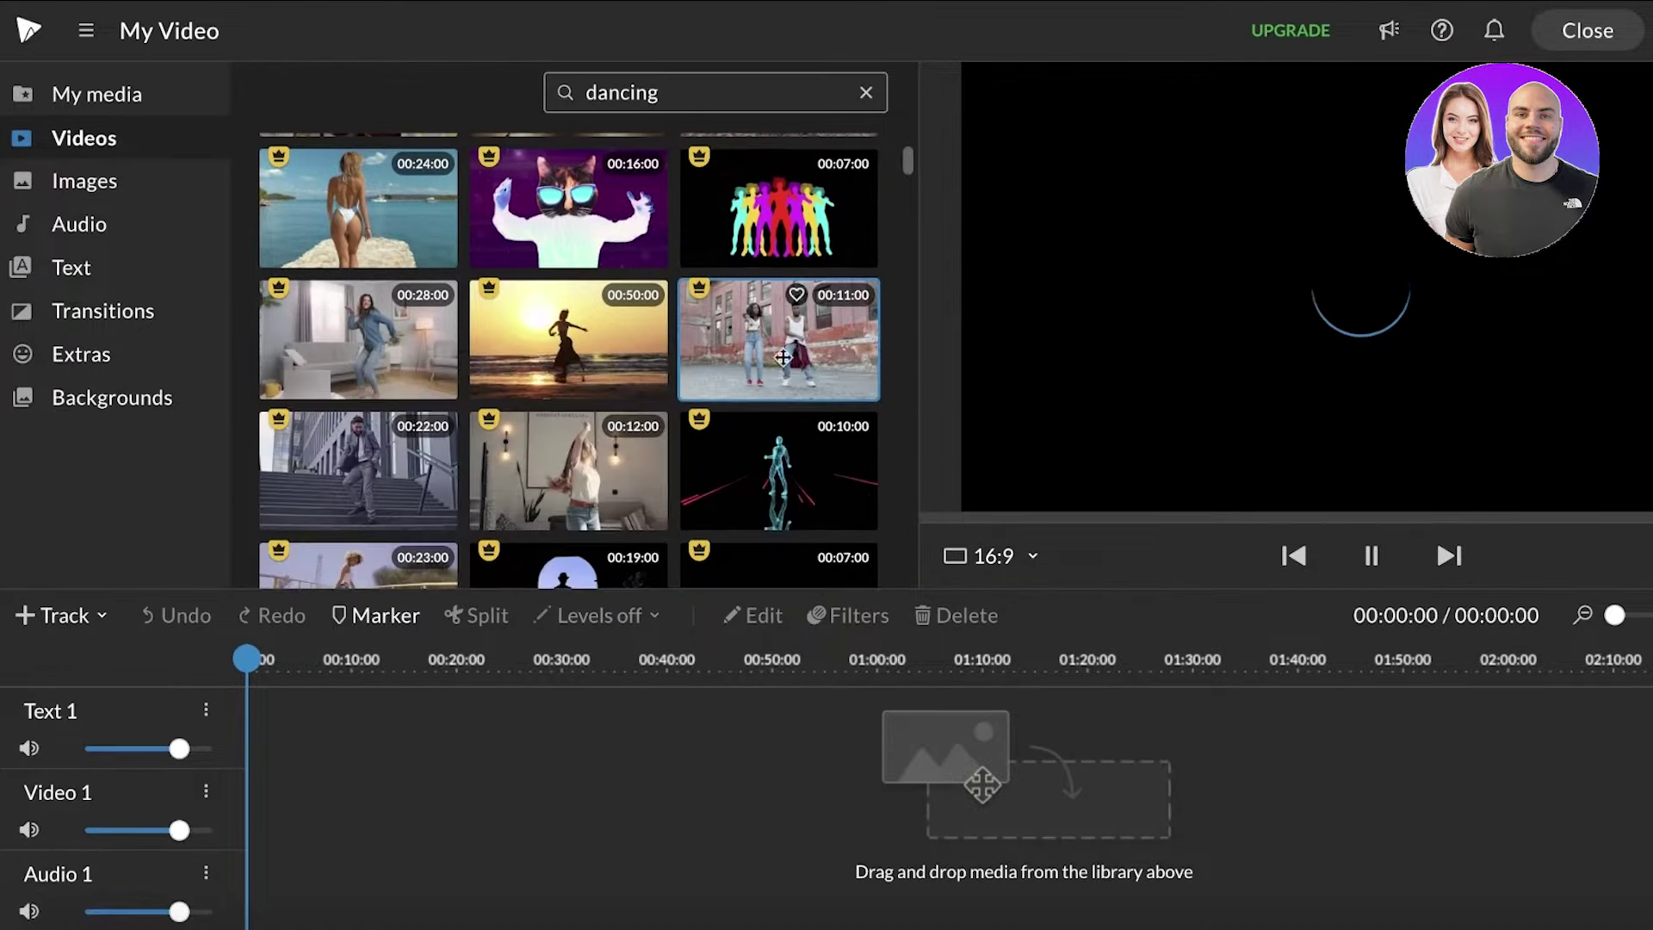
scroll(657, 333, down, 4)
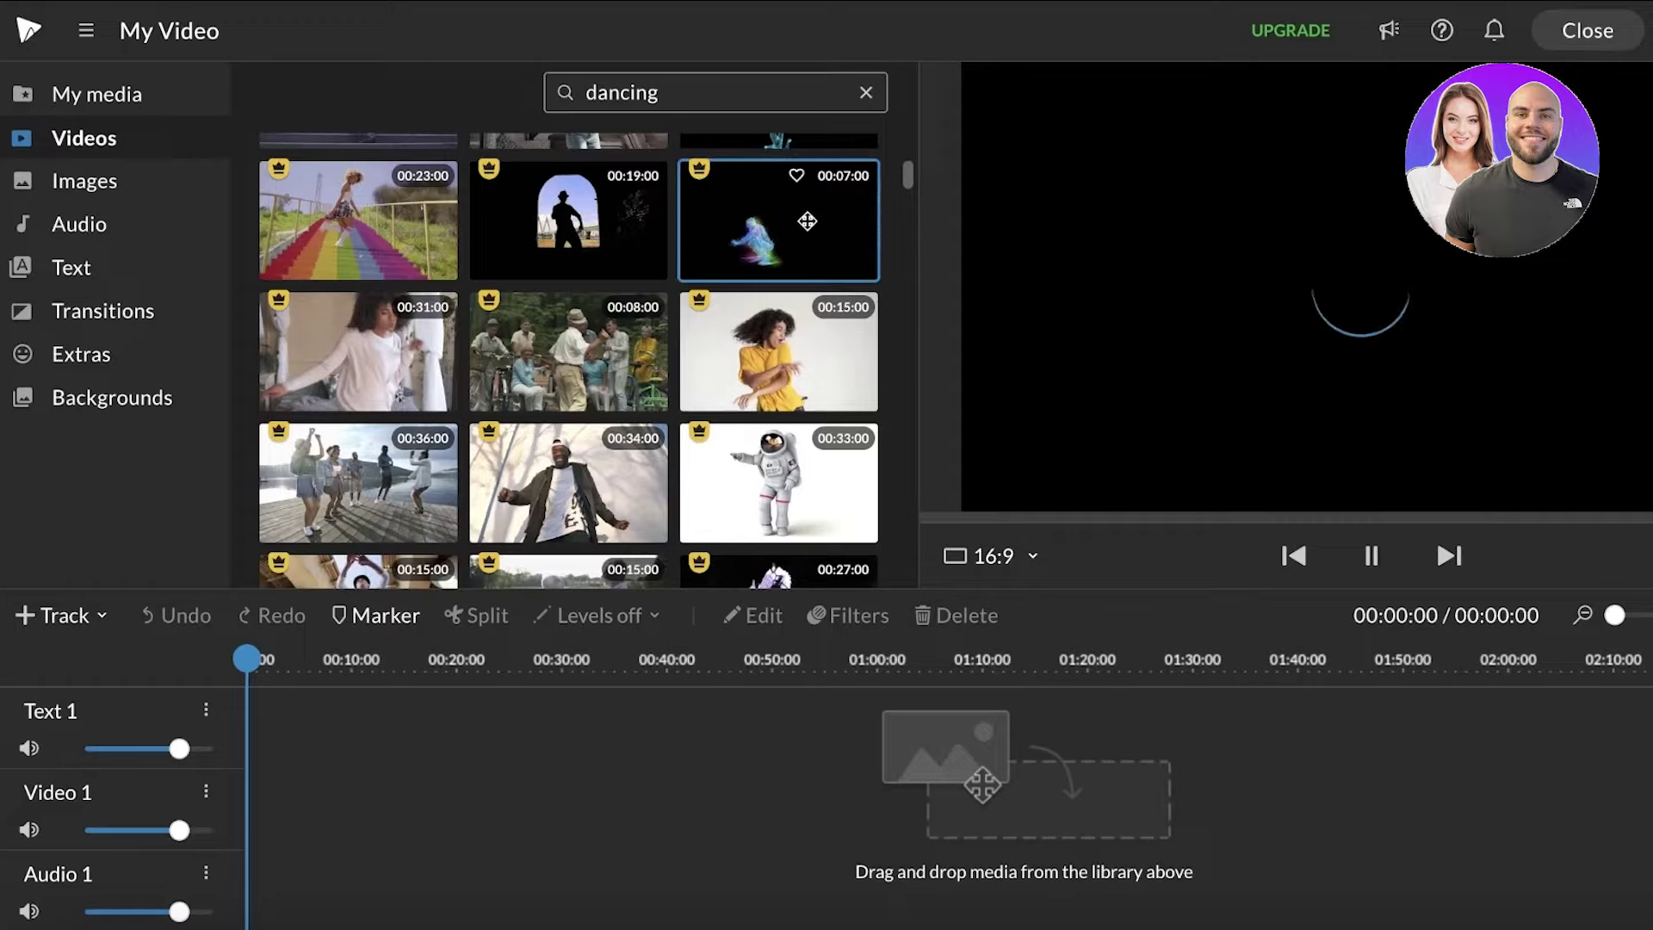
scroll(679, 310, down, 5)
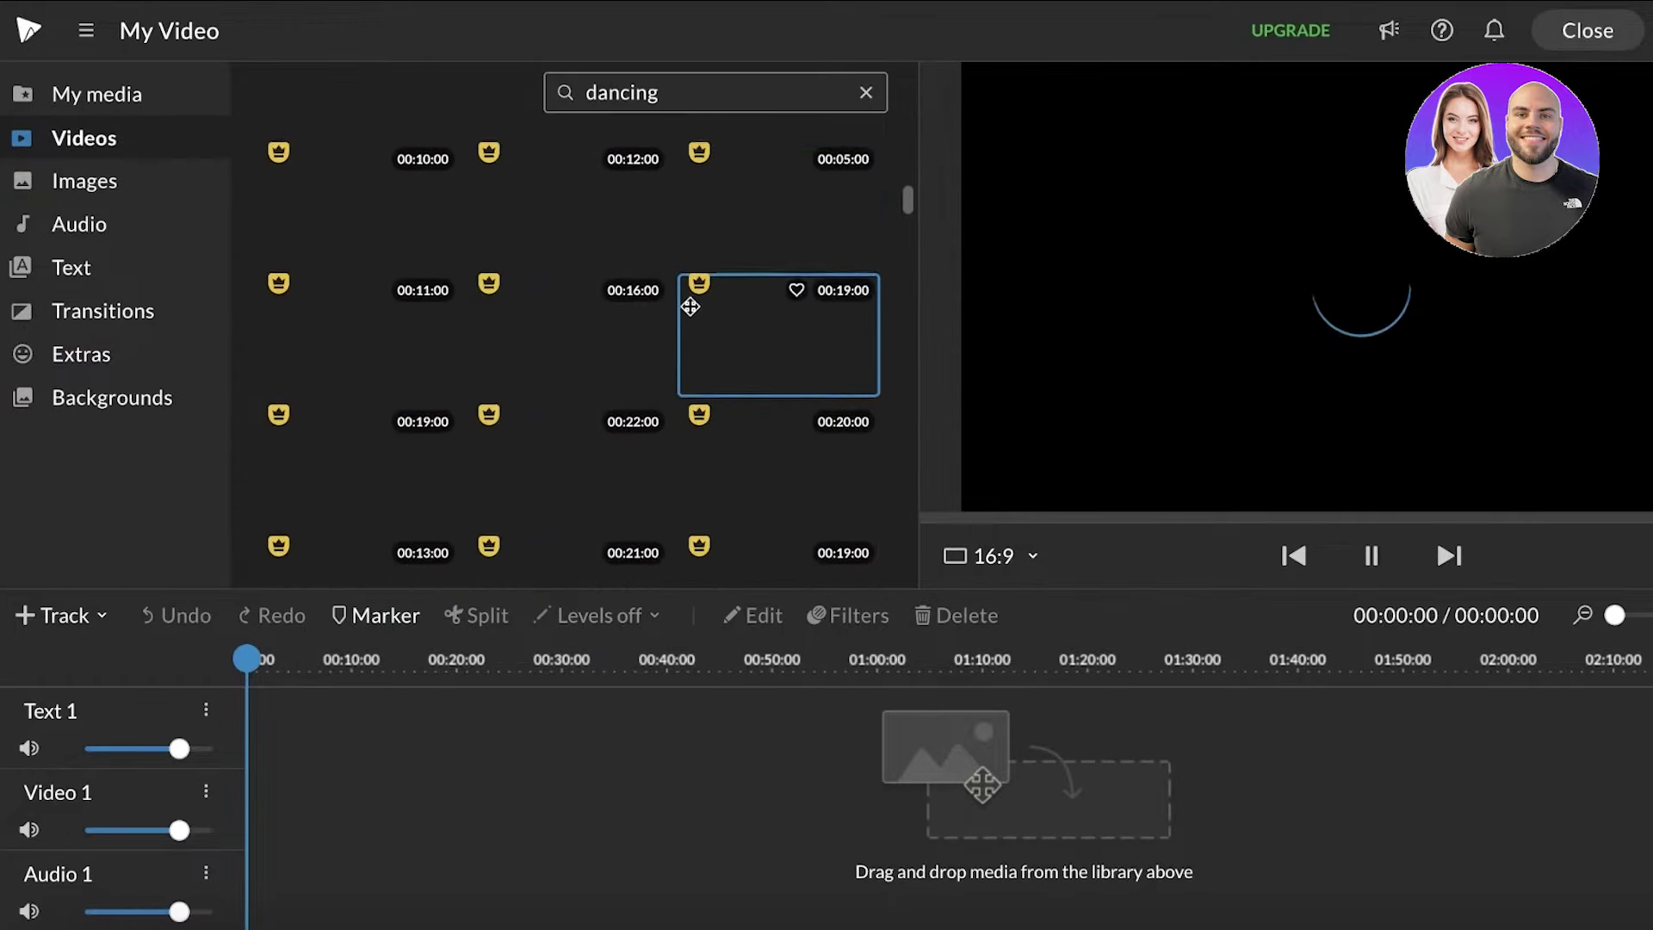
scroll(612, 296, up, 5)
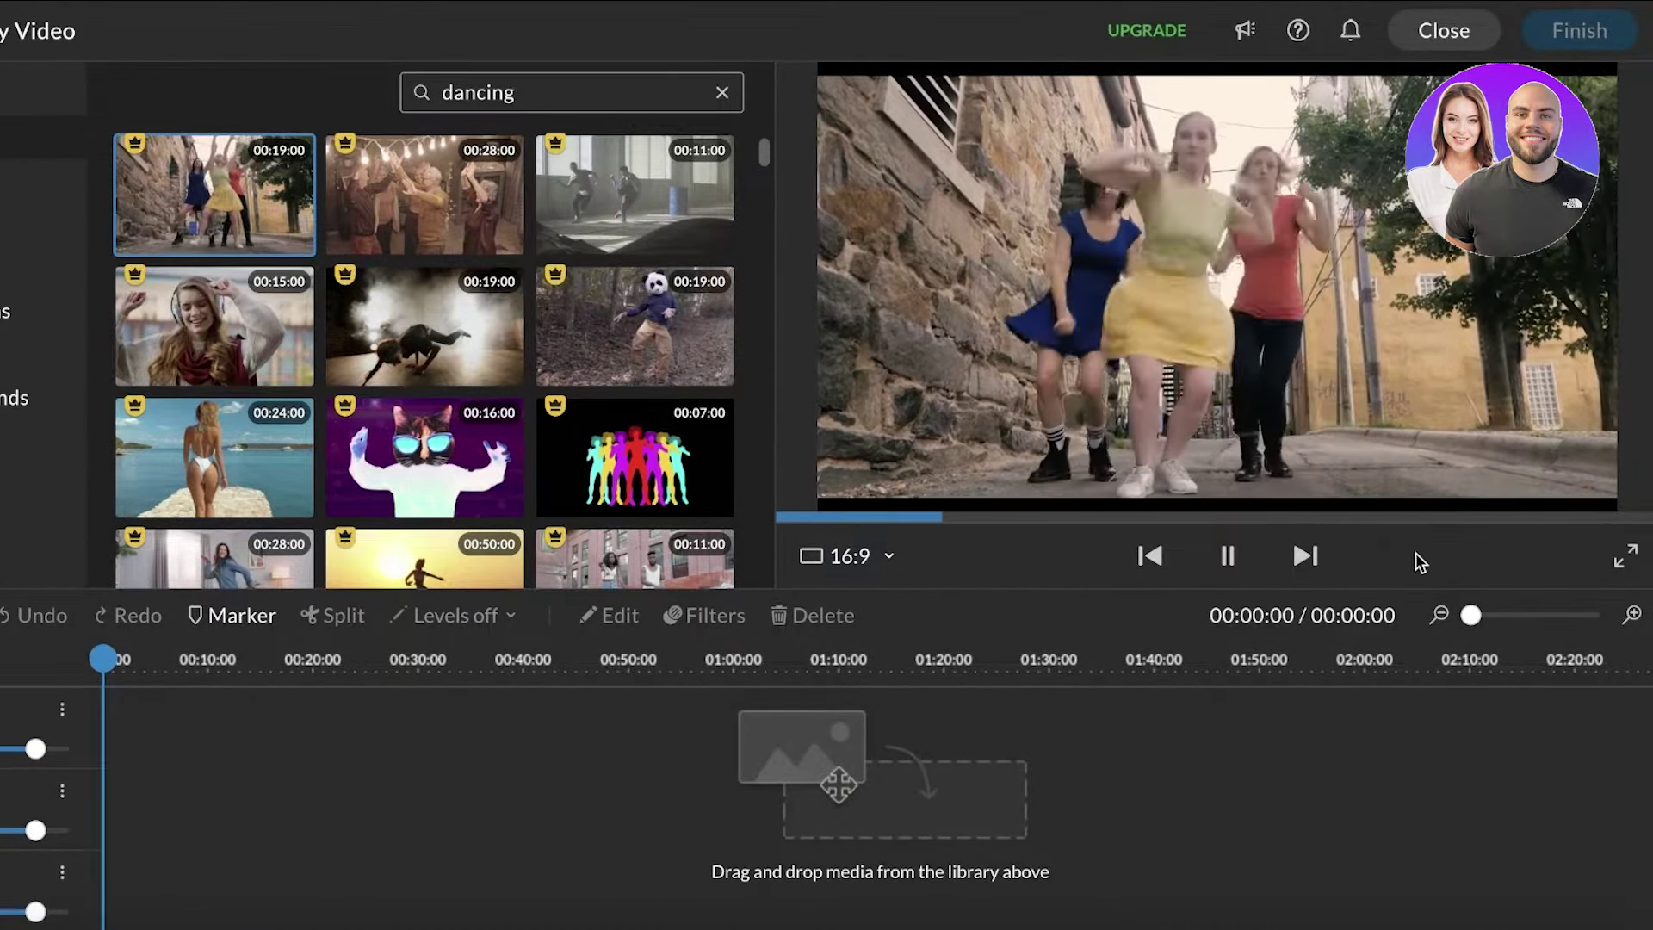
drag(191, 196, 115, 796)
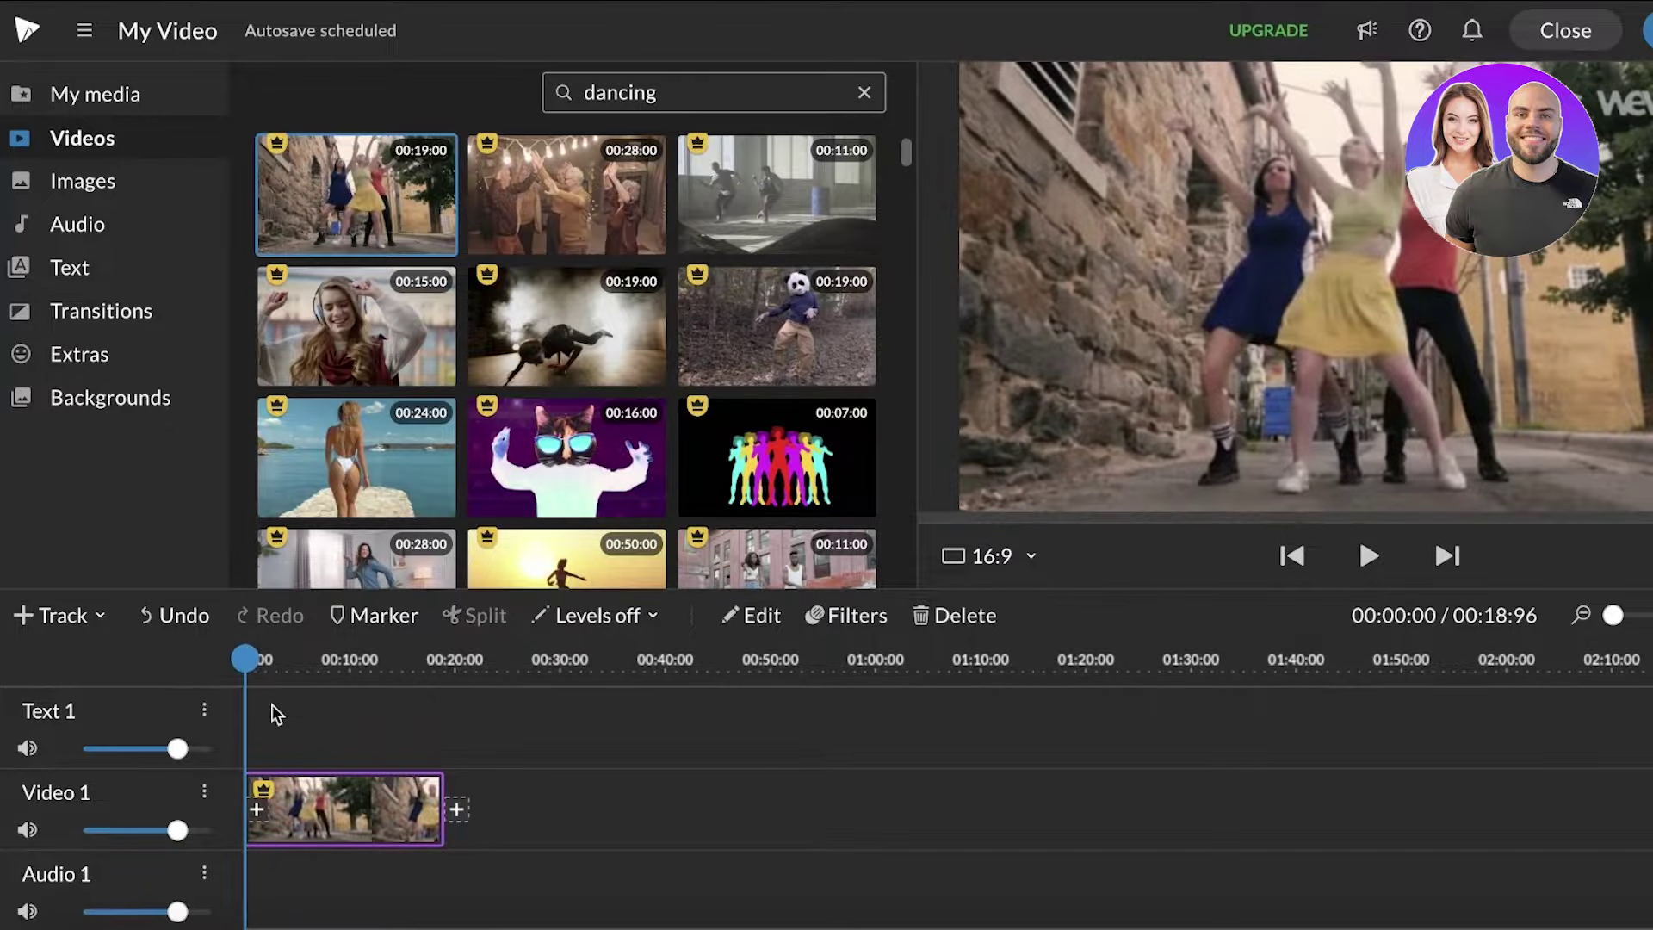
Step: Add the plain white "Primary text / Secondary text" motion caption to the start of the Text 1 track
click(65, 271)
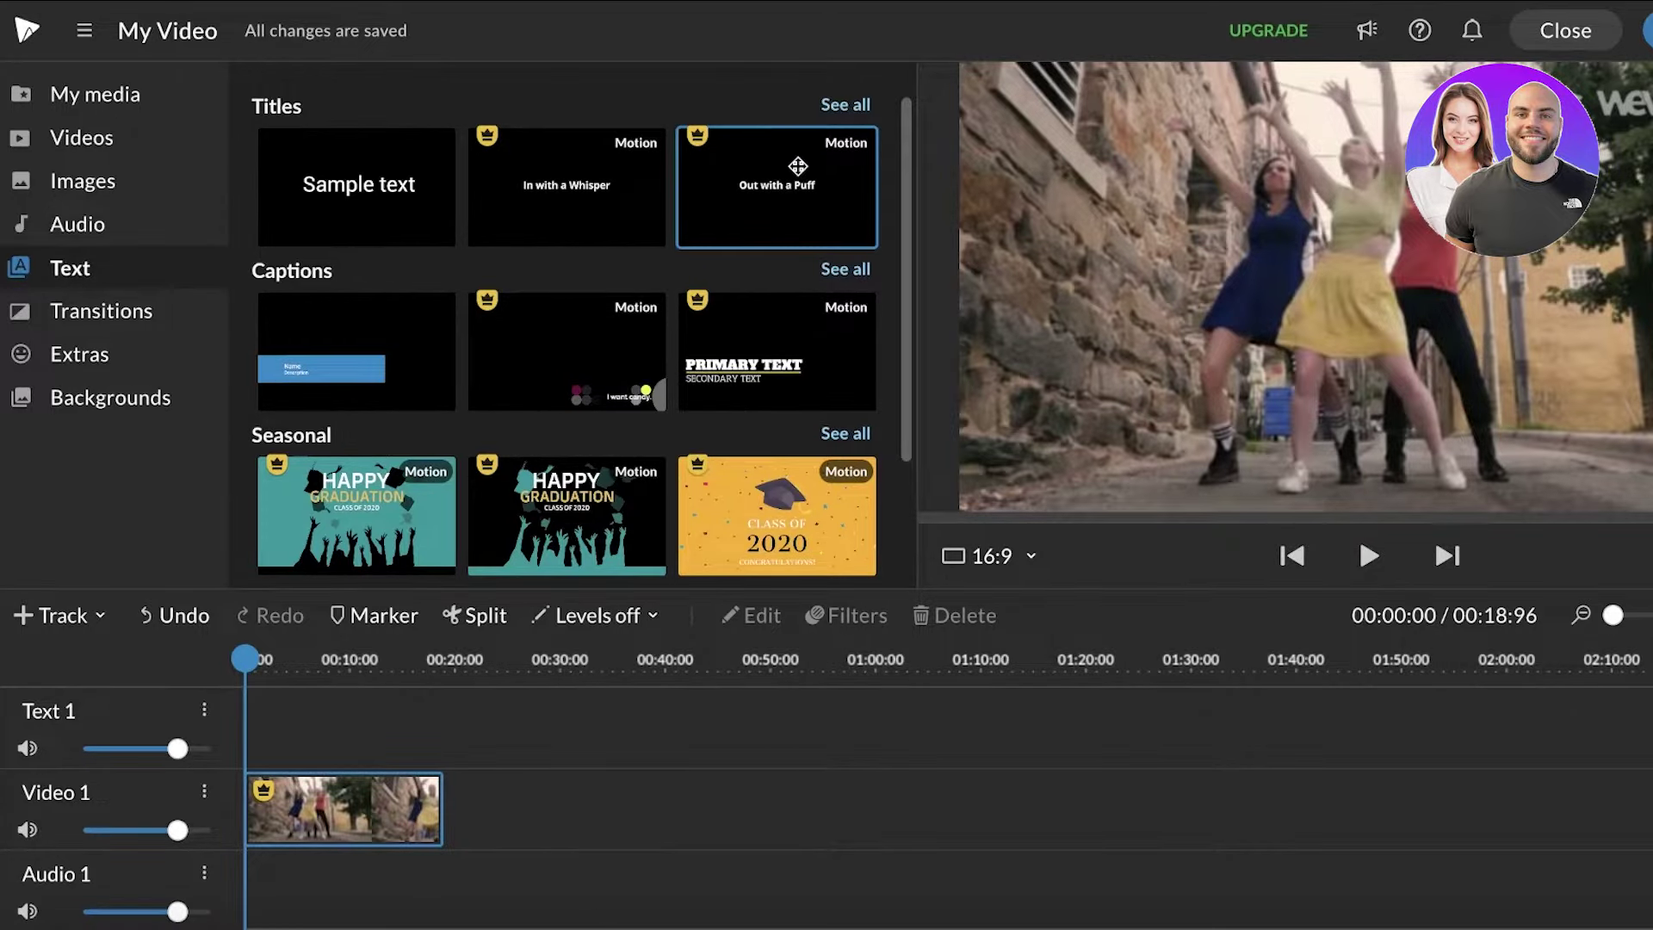
scroll(799, 166, down, 1)
scroll(708, 326, down, 2)
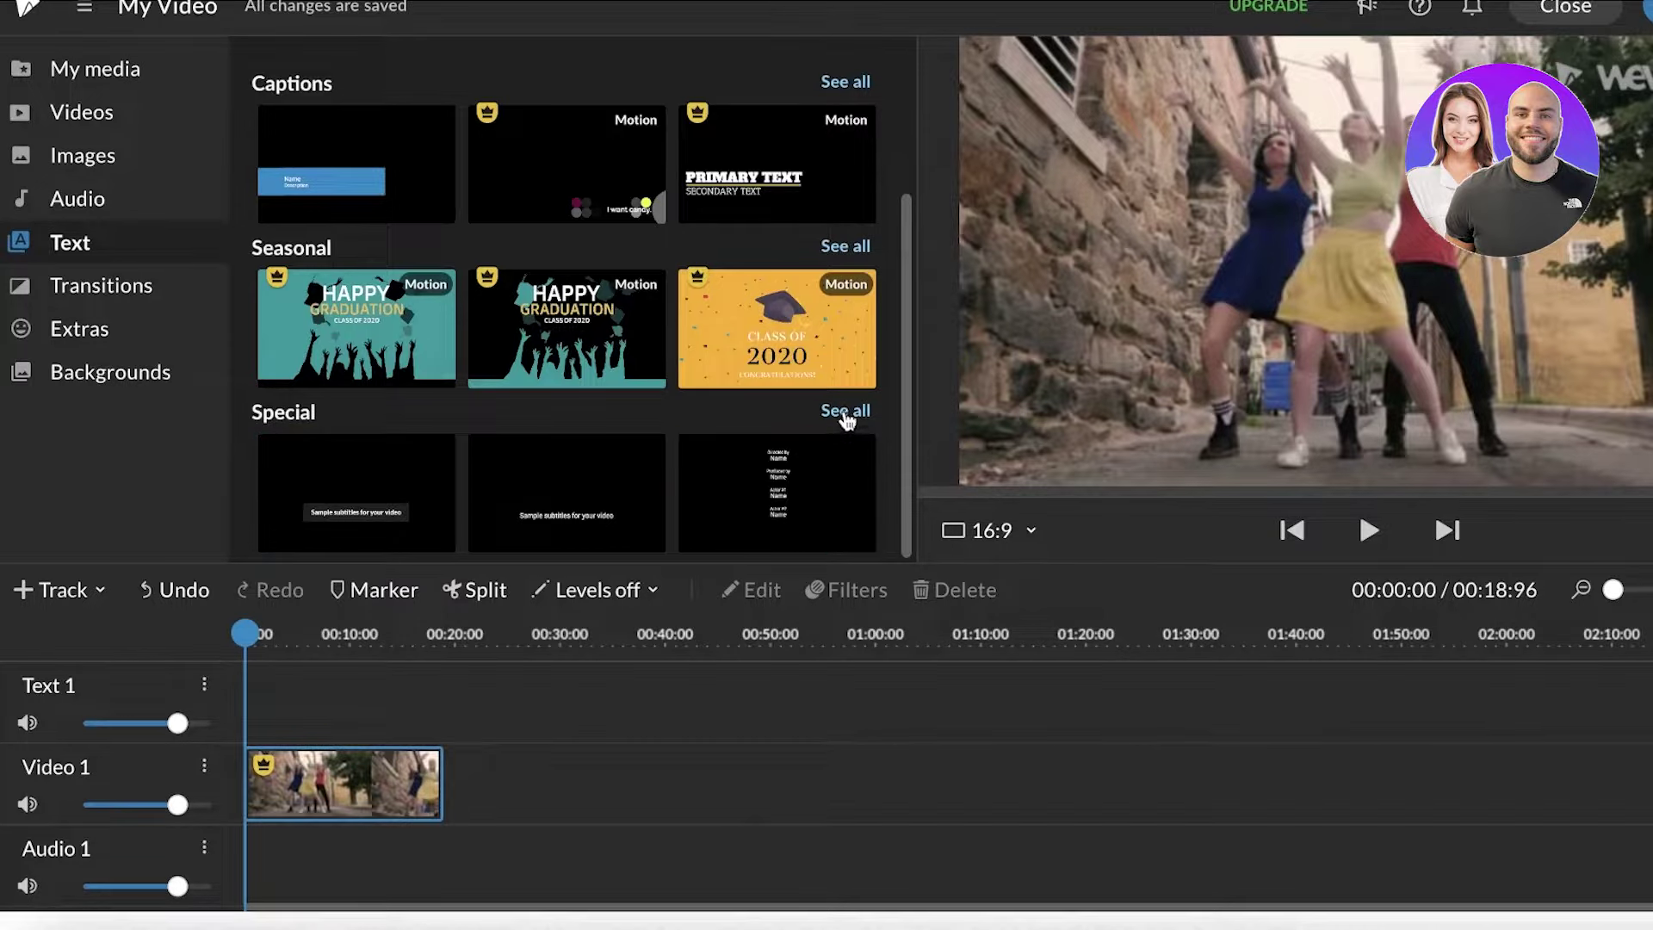
scroll(846, 419, up, 3)
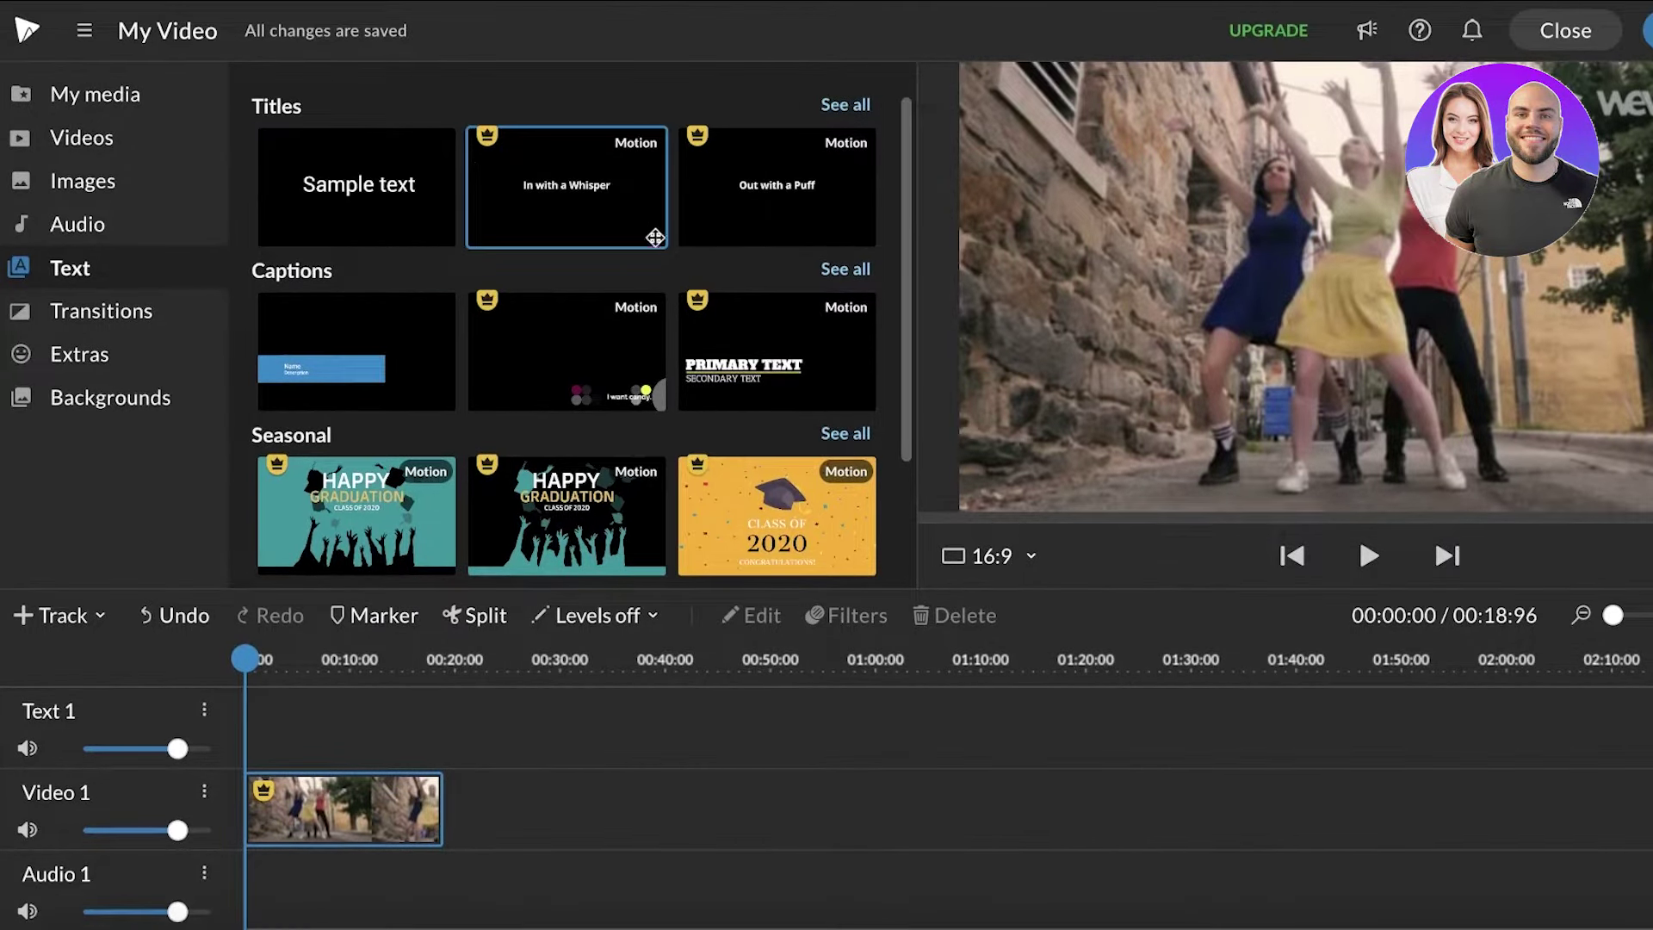
click(835, 269)
scroll(350, 204, down, 5)
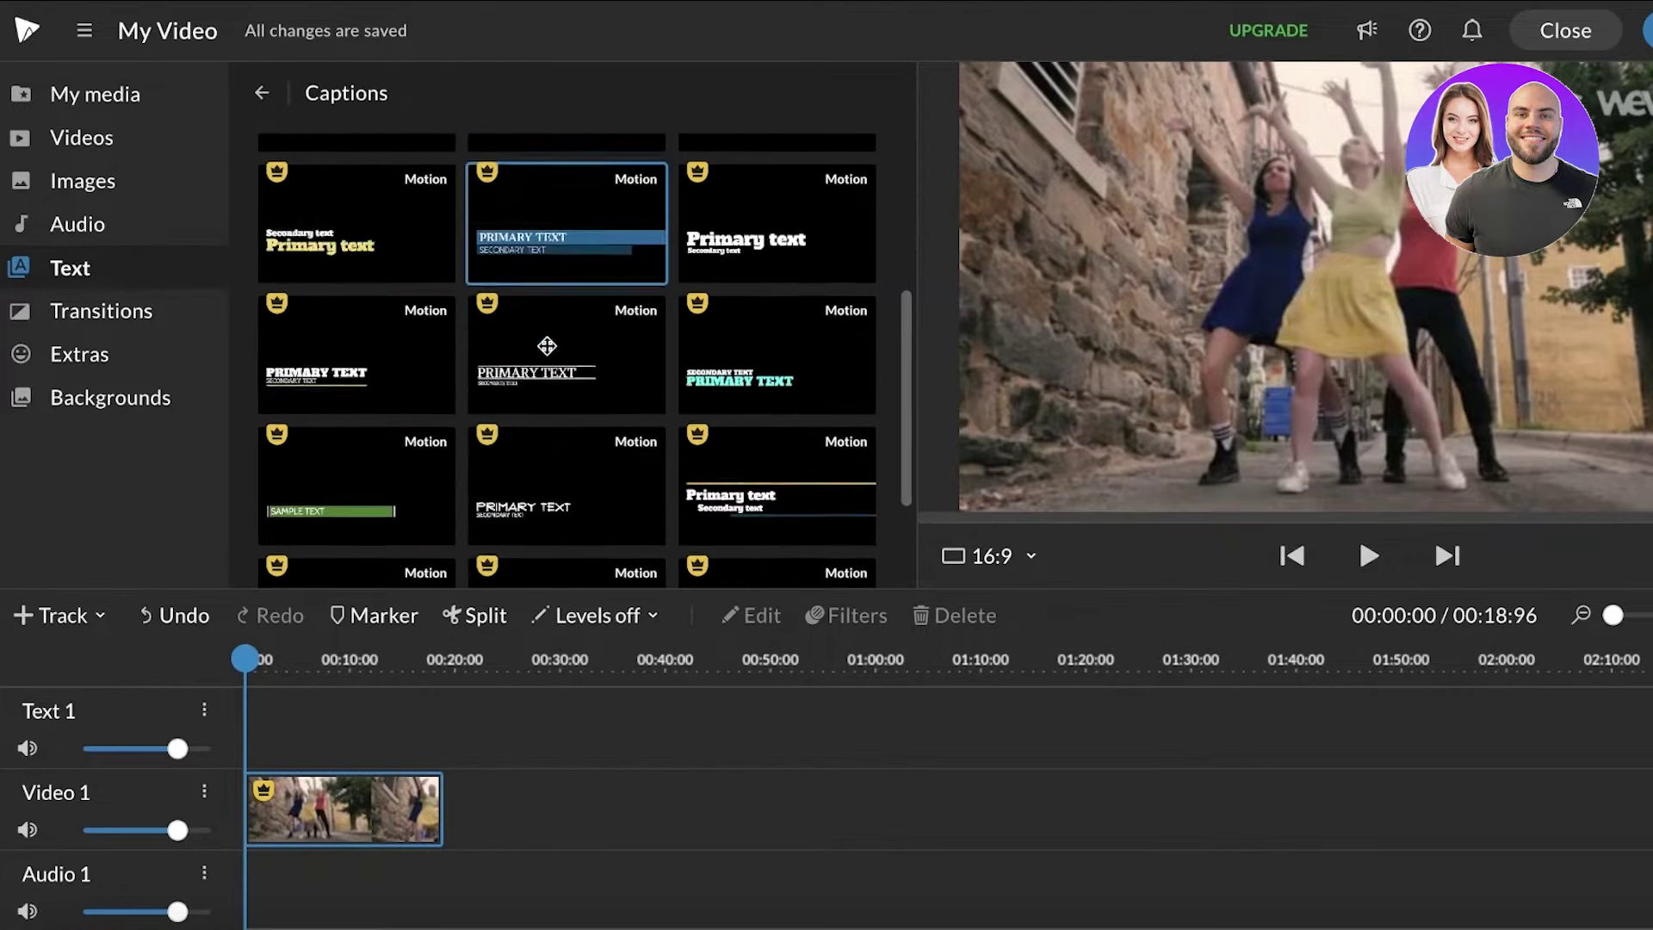
scroll(686, 401, up, 3)
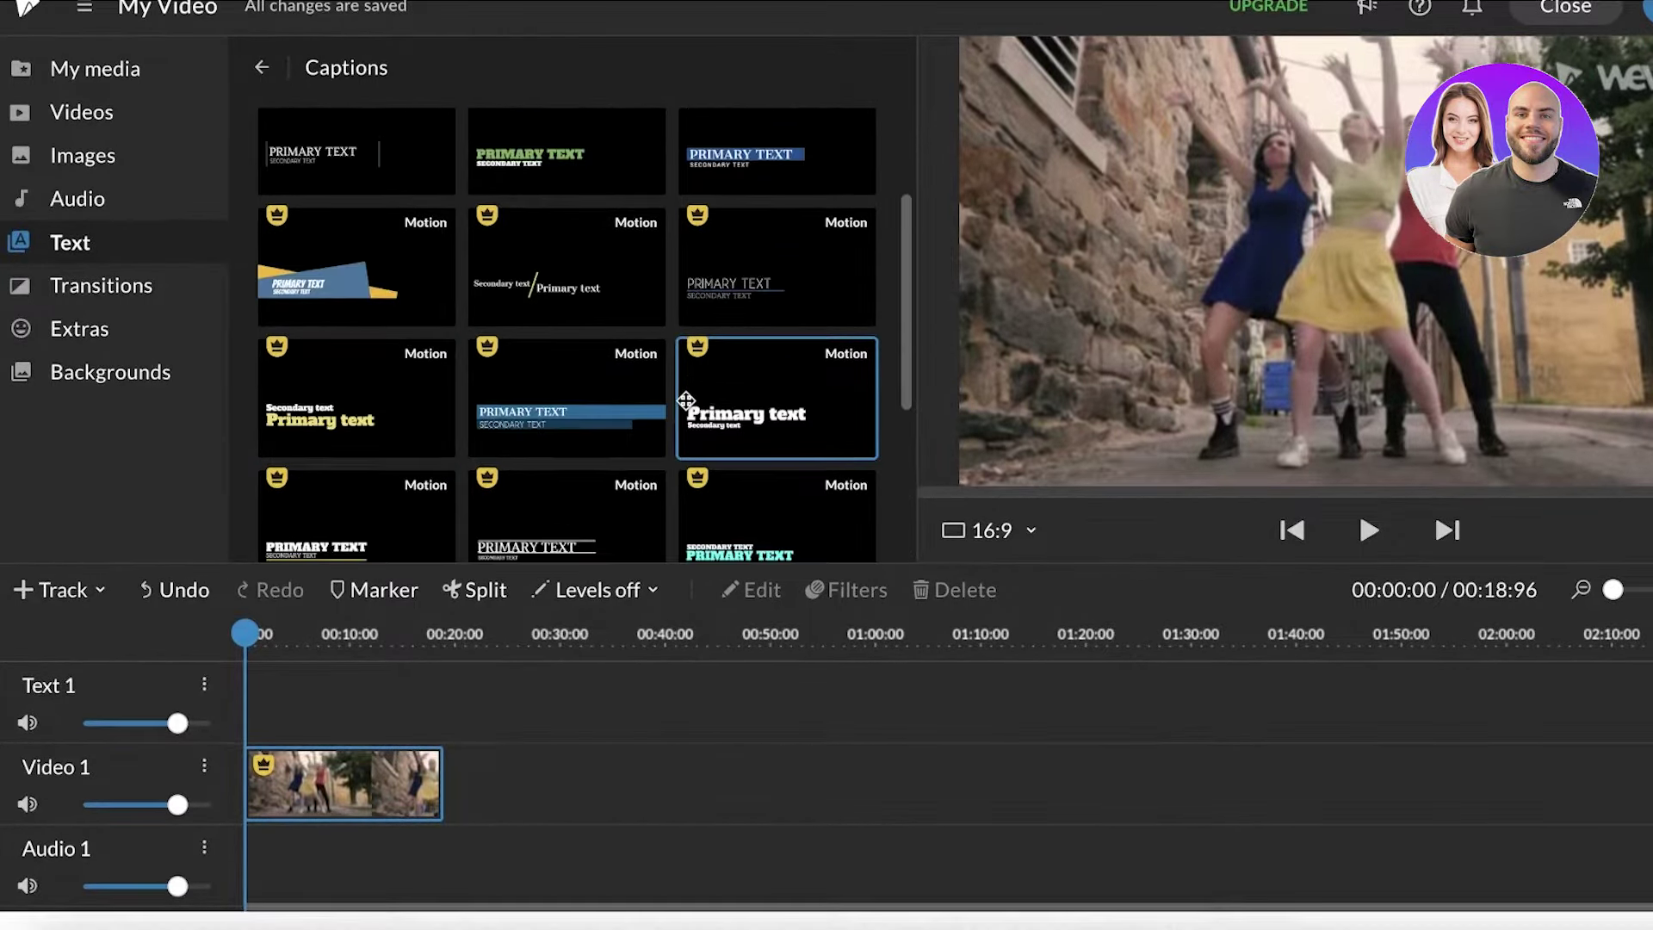
click(745, 410)
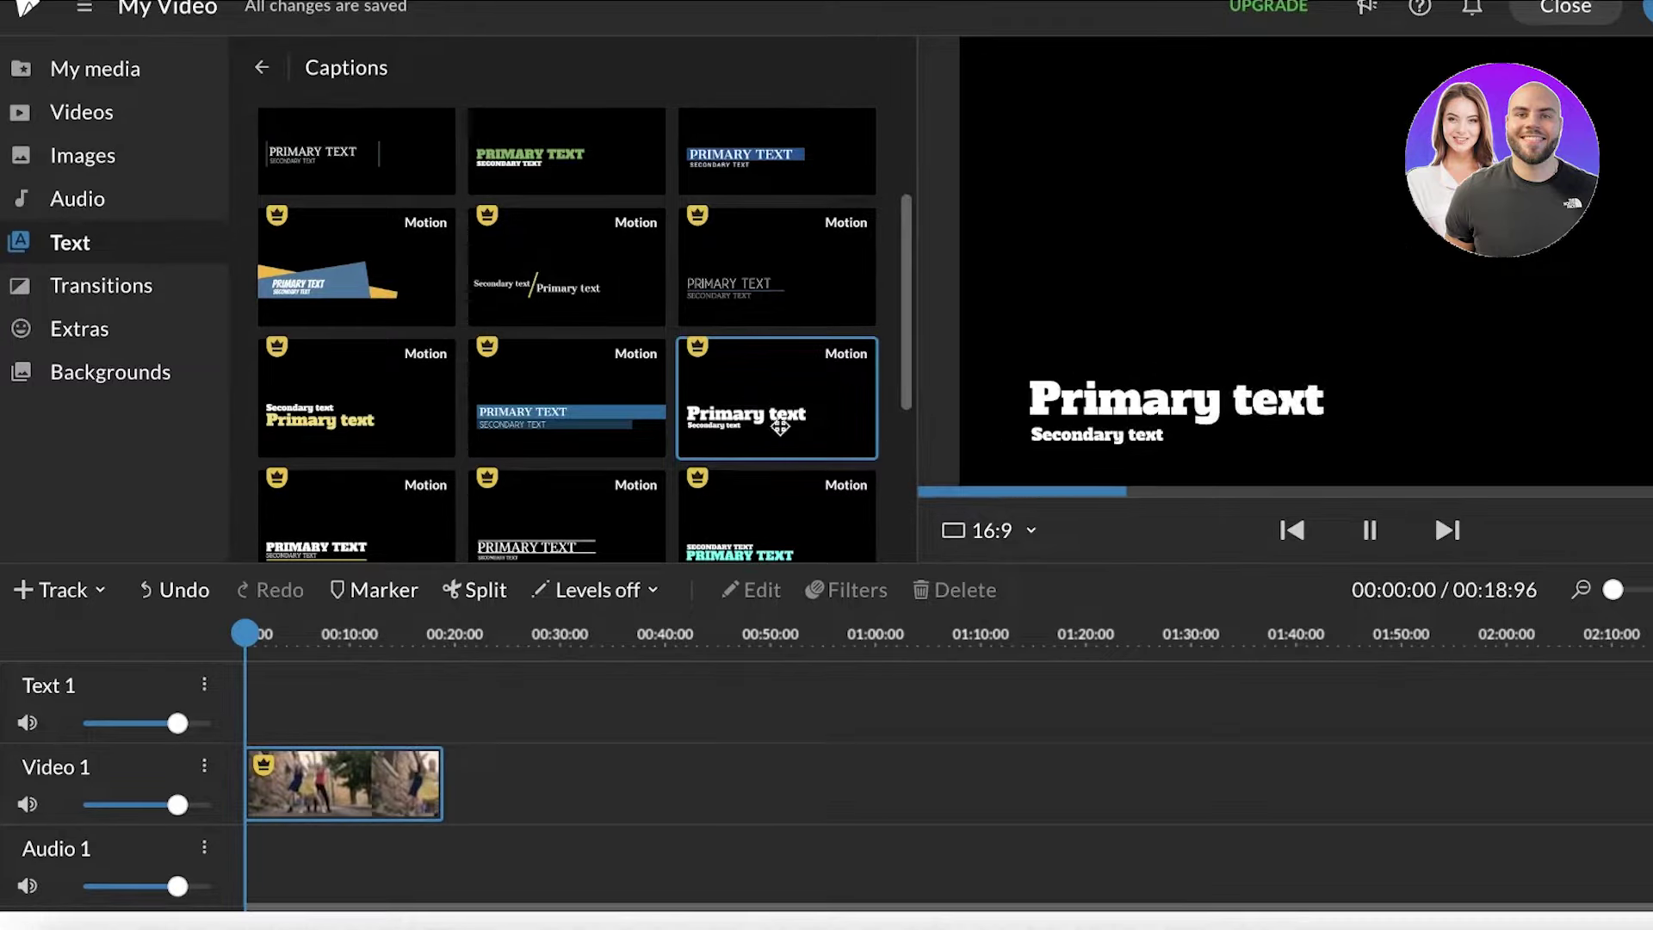
drag(780, 425, 239, 690)
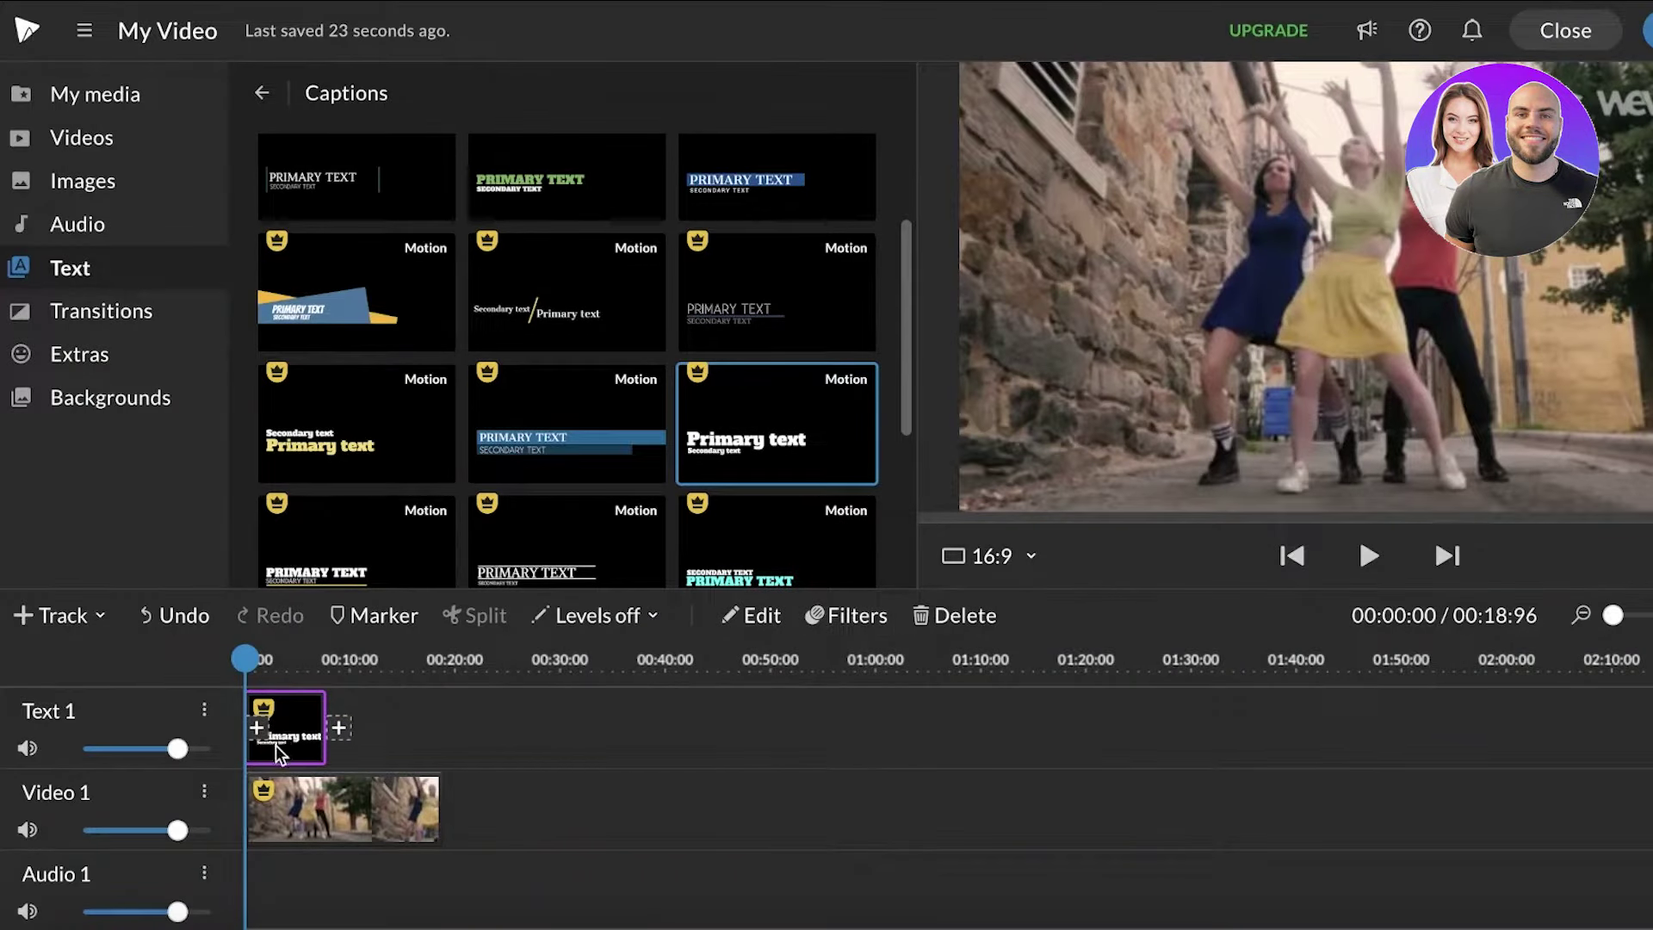
Step: Set the caption's primary text to "Don't know how to groove?" and its secondary text to "Learn with us!"
double_click(275, 746)
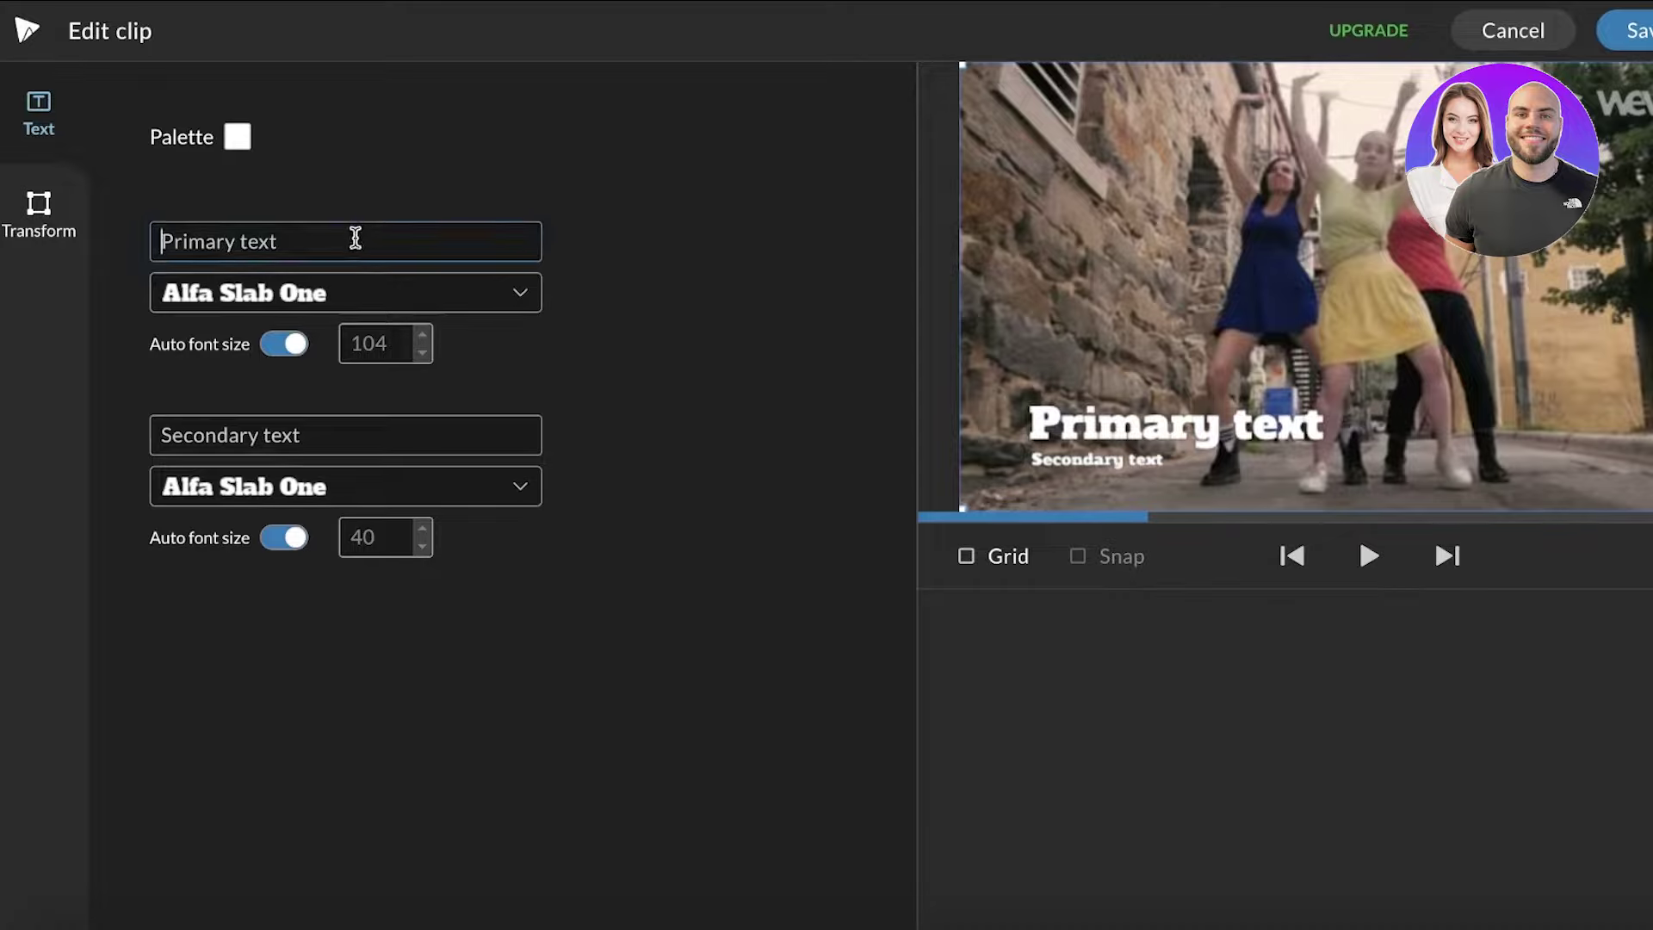
text(Don't know how to groove?)
key(Tab)
text(Learn with us!)
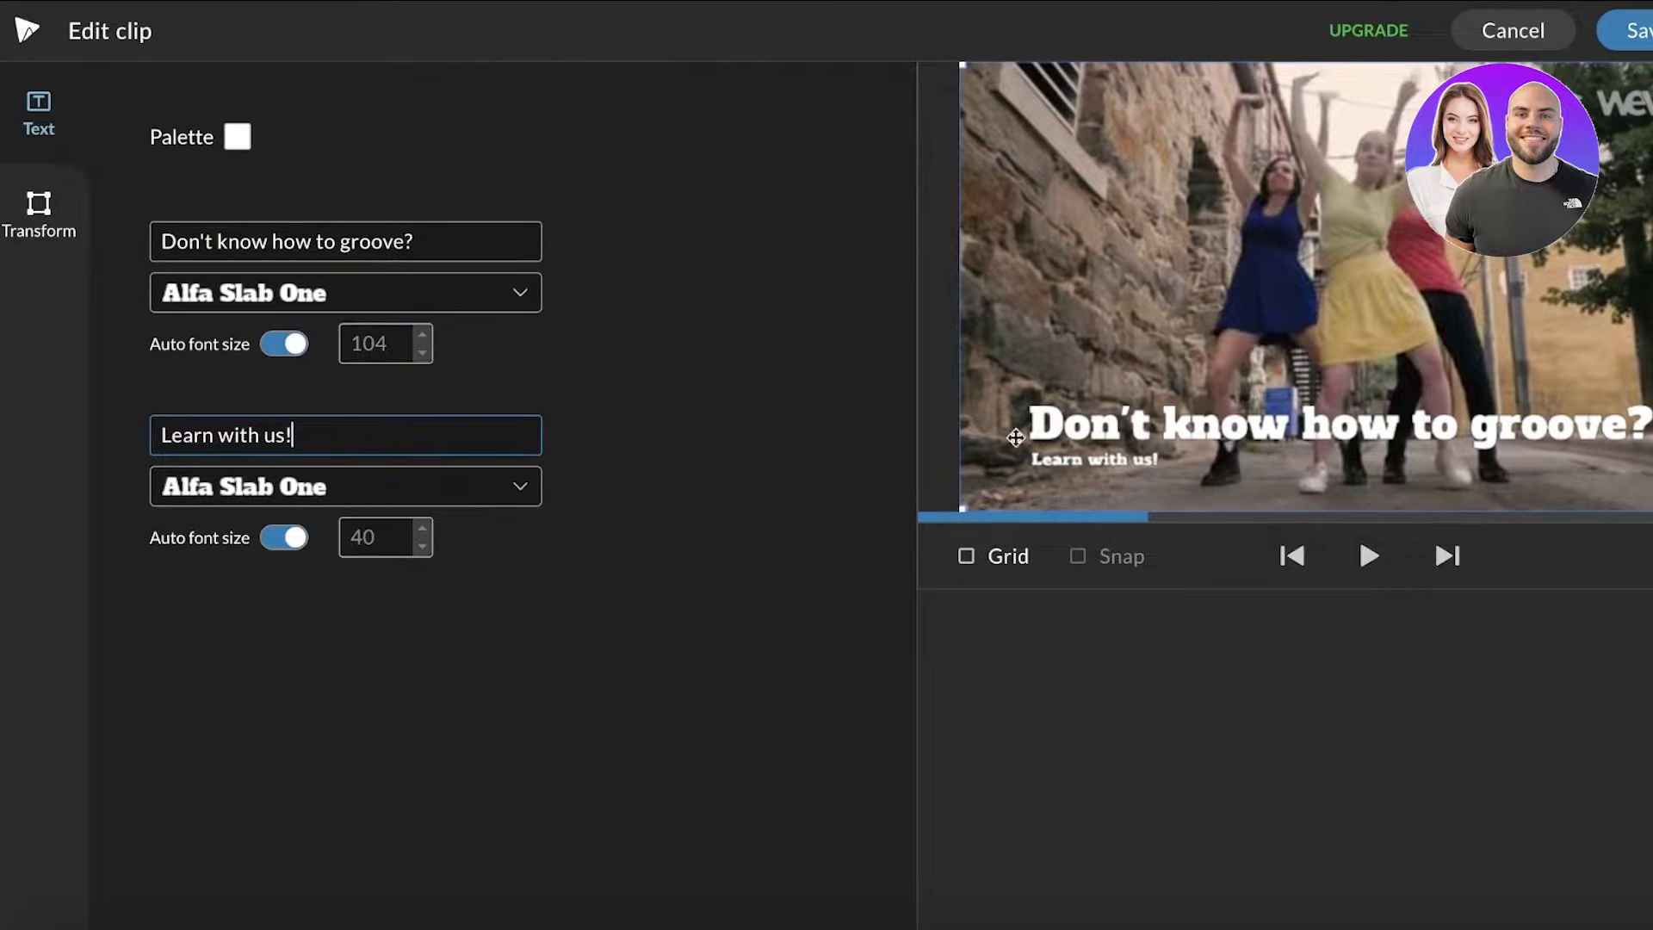
click(413, 291)
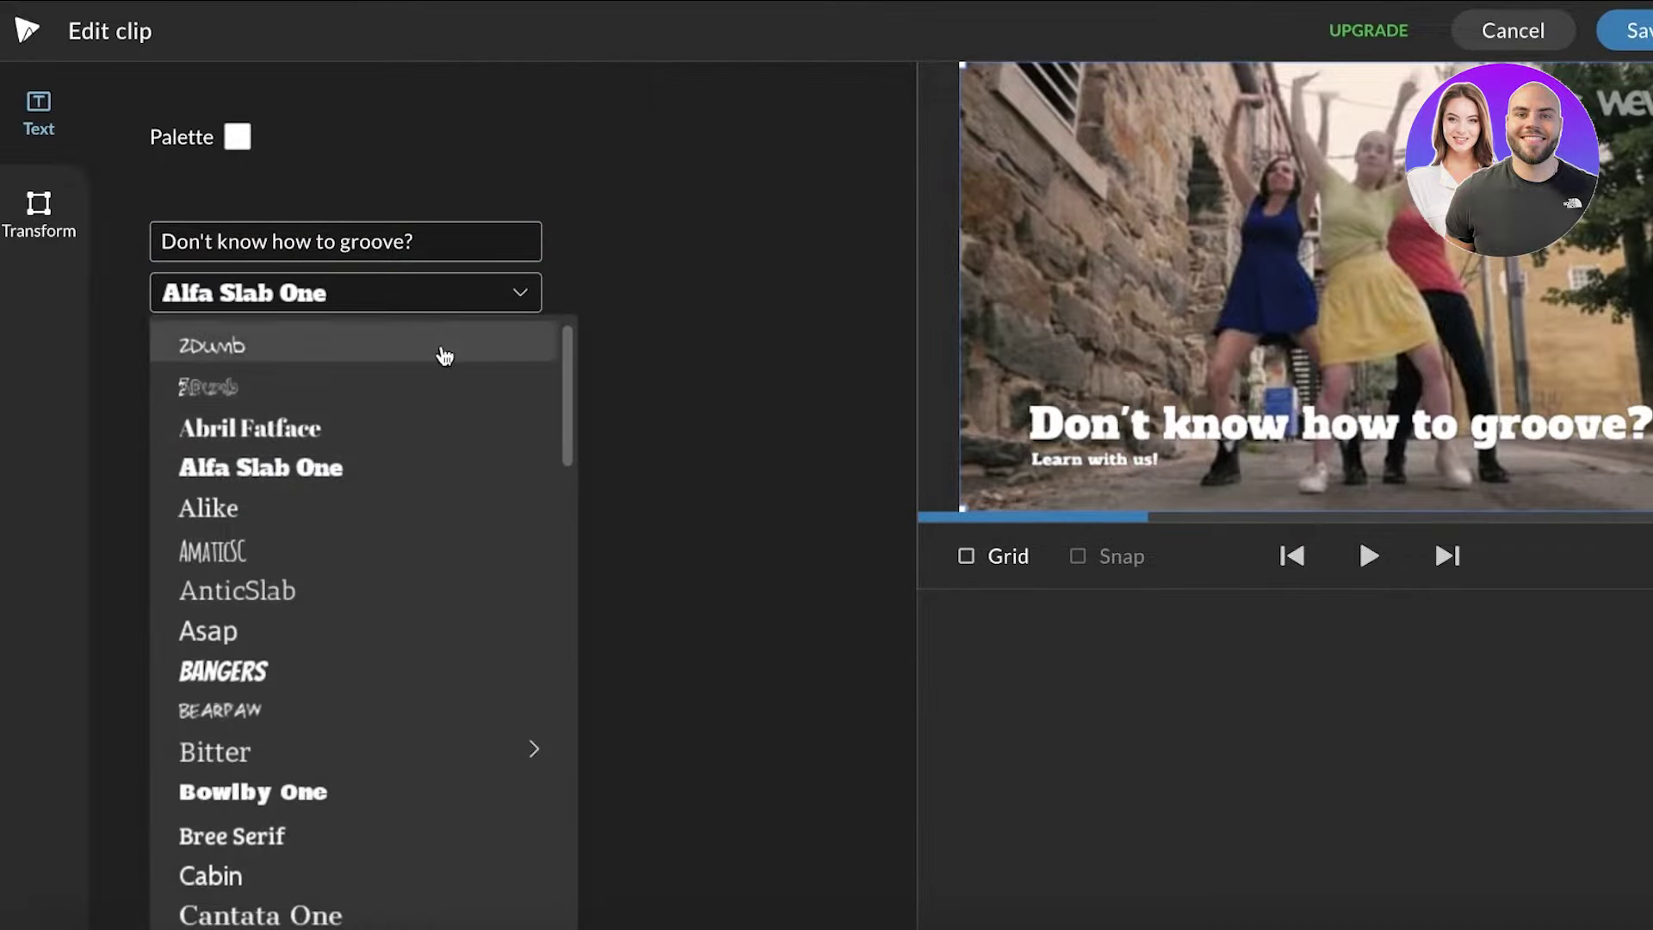
click(714, 312)
Step: Move the caption up and to the left within the video frame and set its scale to 0.91
drag(1308, 421, 1253, 376)
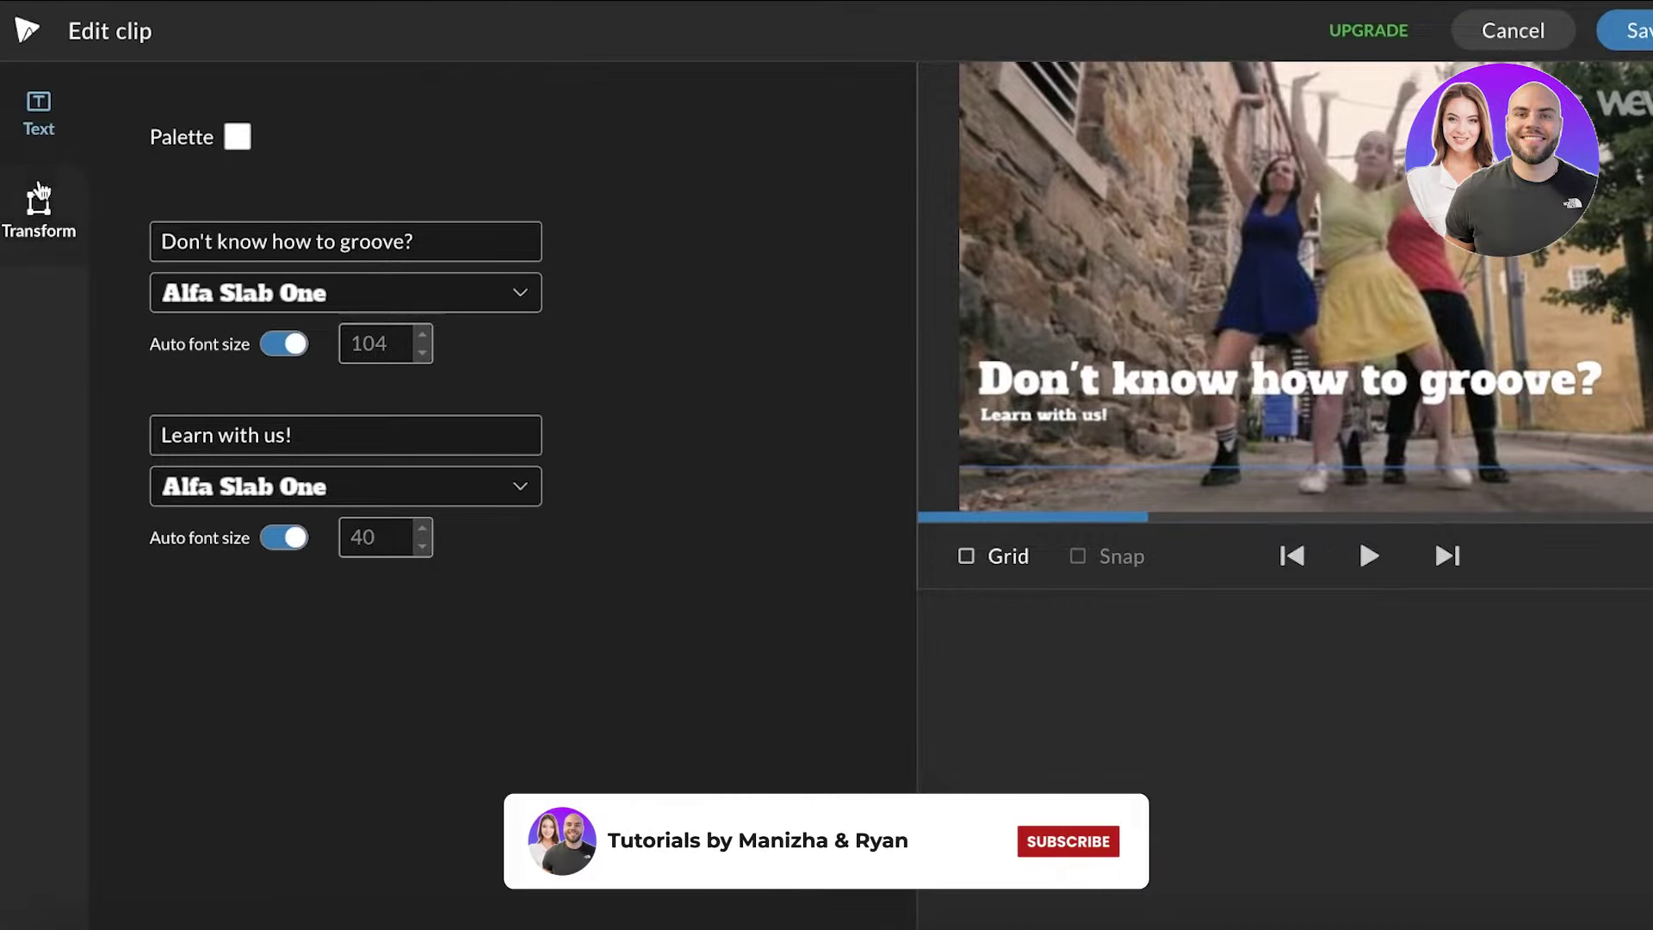
click(48, 215)
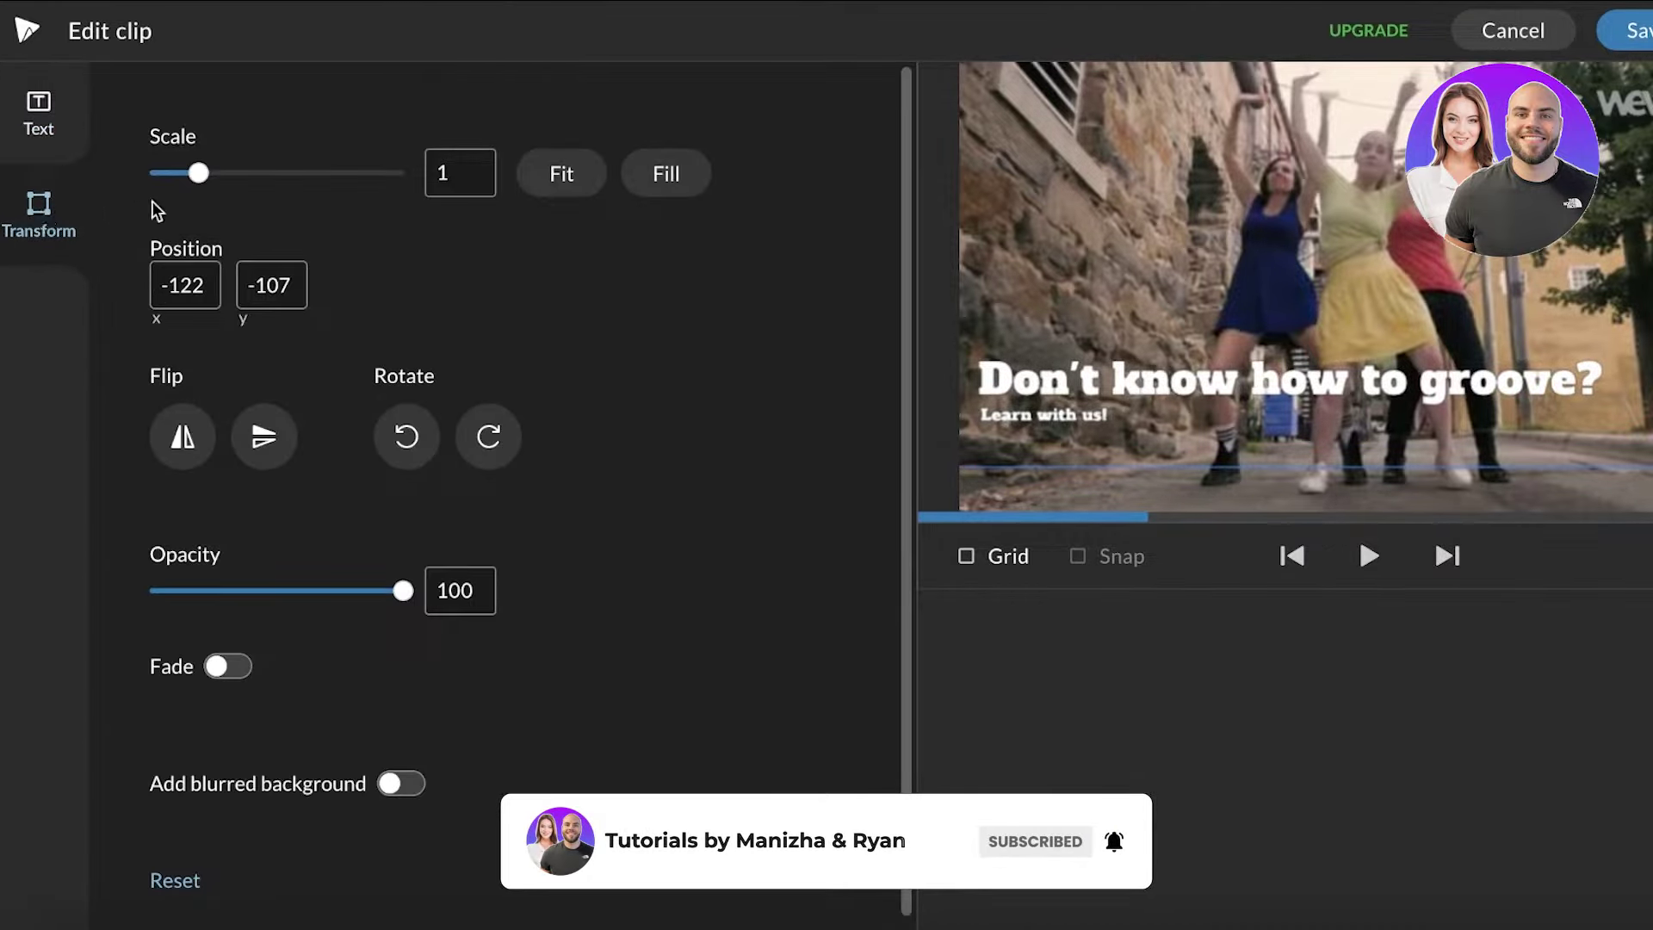
mouse_move(195, 172)
mouse_down()
mouse_move(165, 174)
mouse_move(194, 174)
mouse_up()
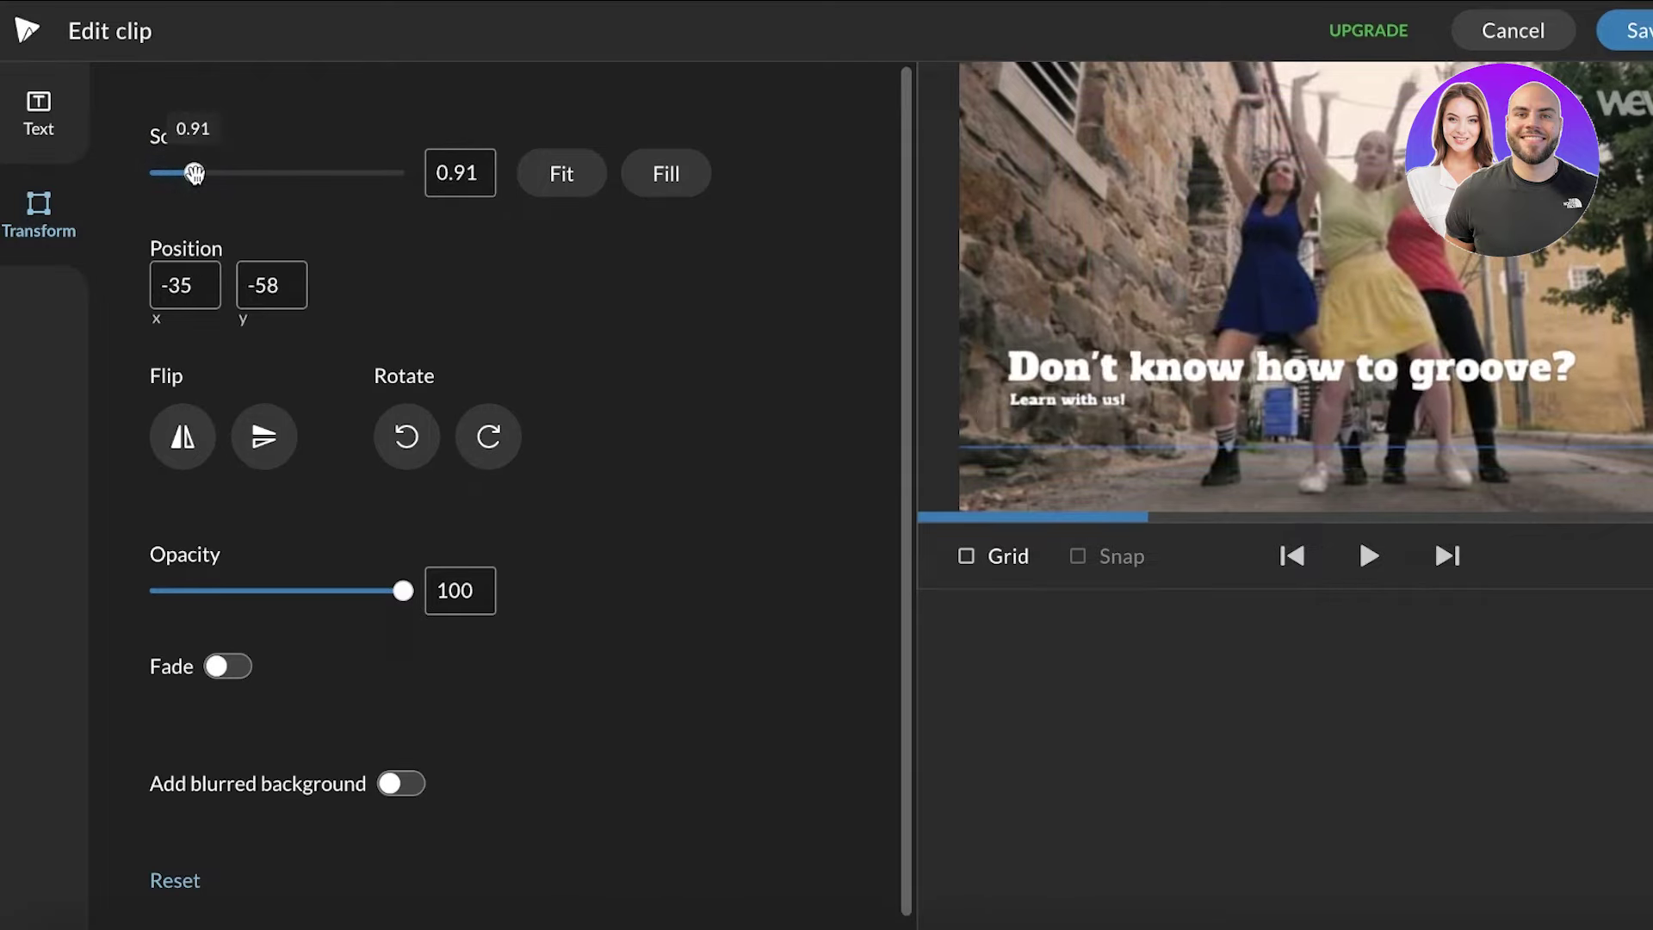
Step: Try flipping the caption horizontally and vertically, restoring its orientation each time
click(204, 444)
click(205, 443)
click(245, 439)
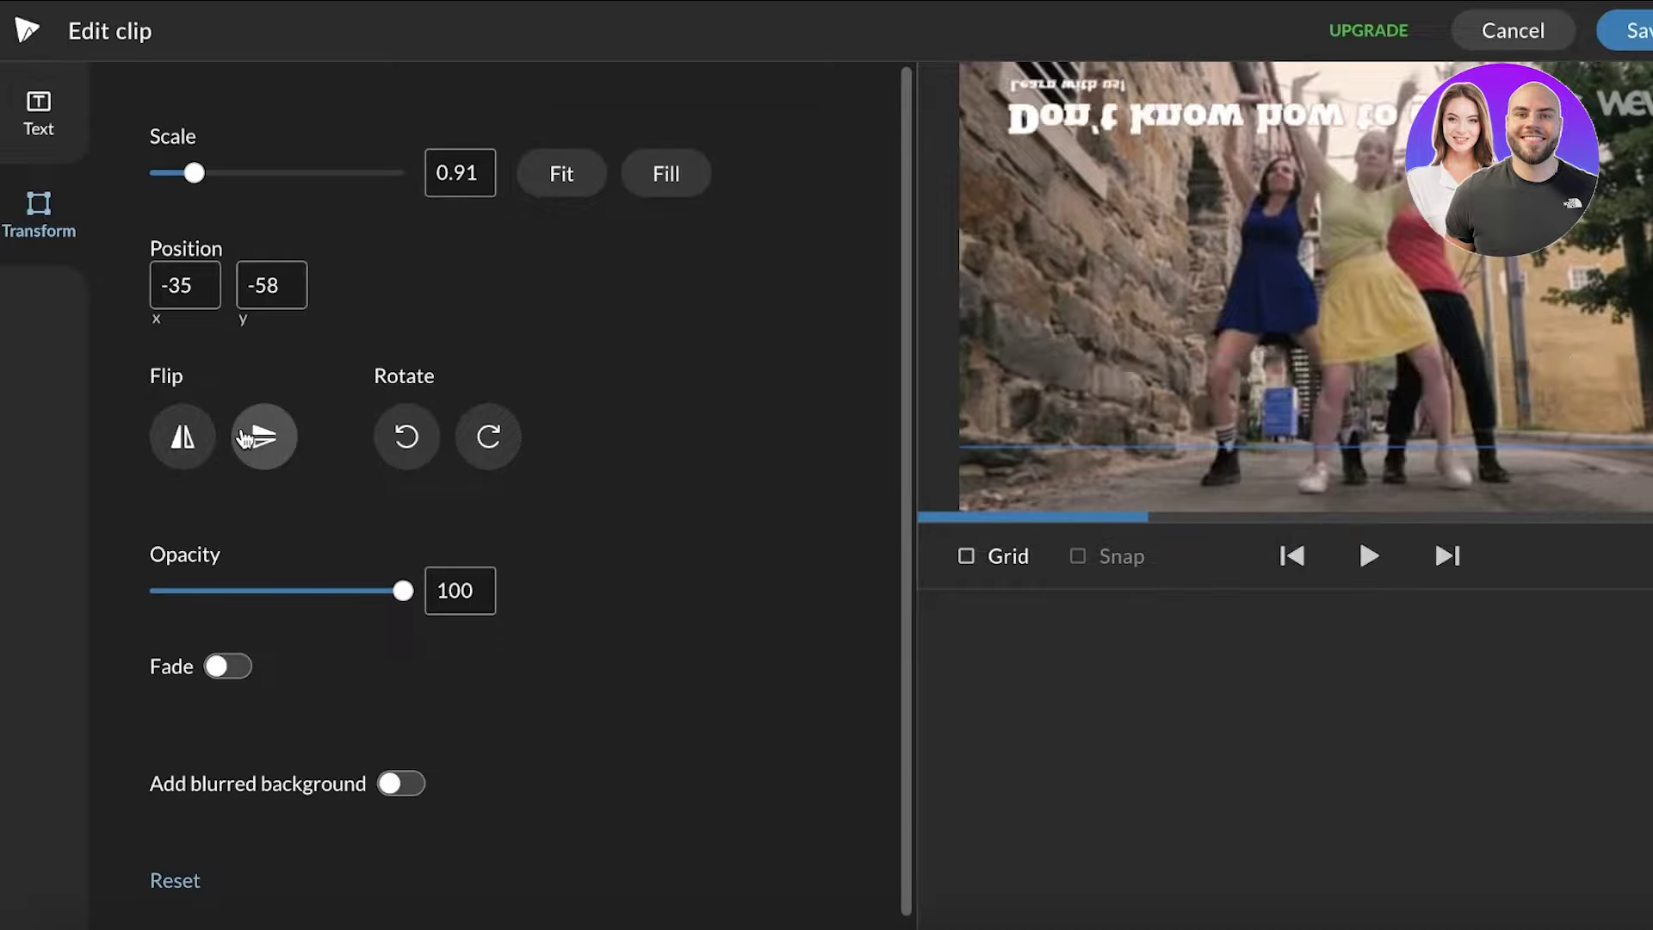
click(245, 439)
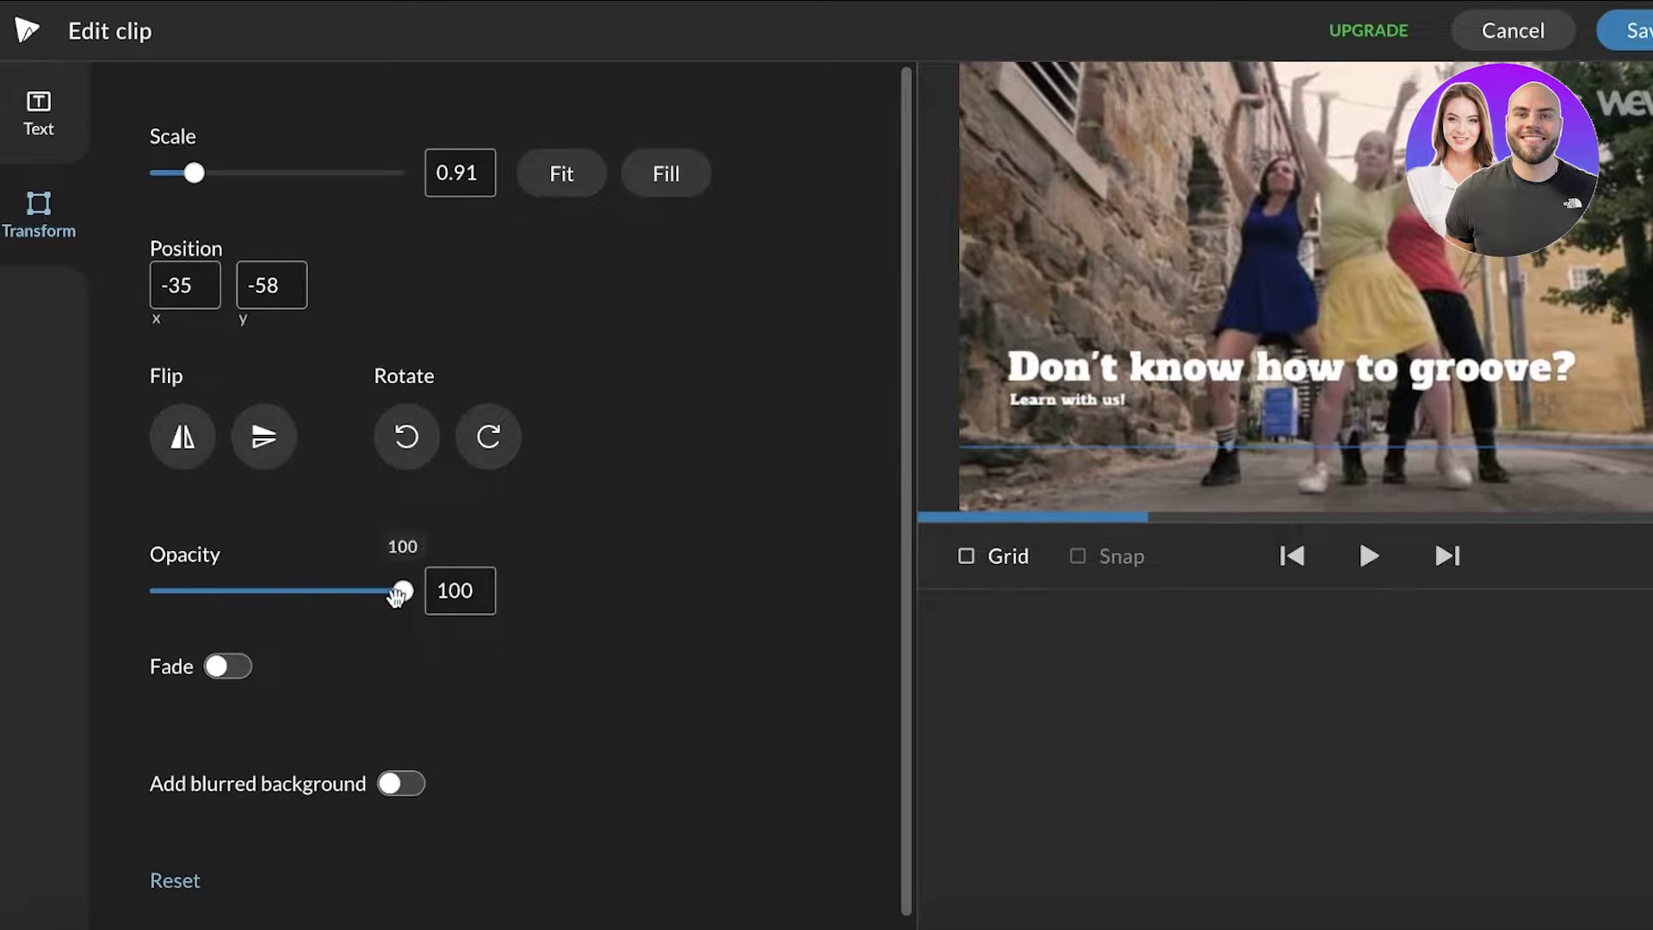
Step: Try the caption's opacity and fade settings, leaving opacity at 100 and fade off
drag(397, 594, 560, 618)
scroll(313, 554, down, 1)
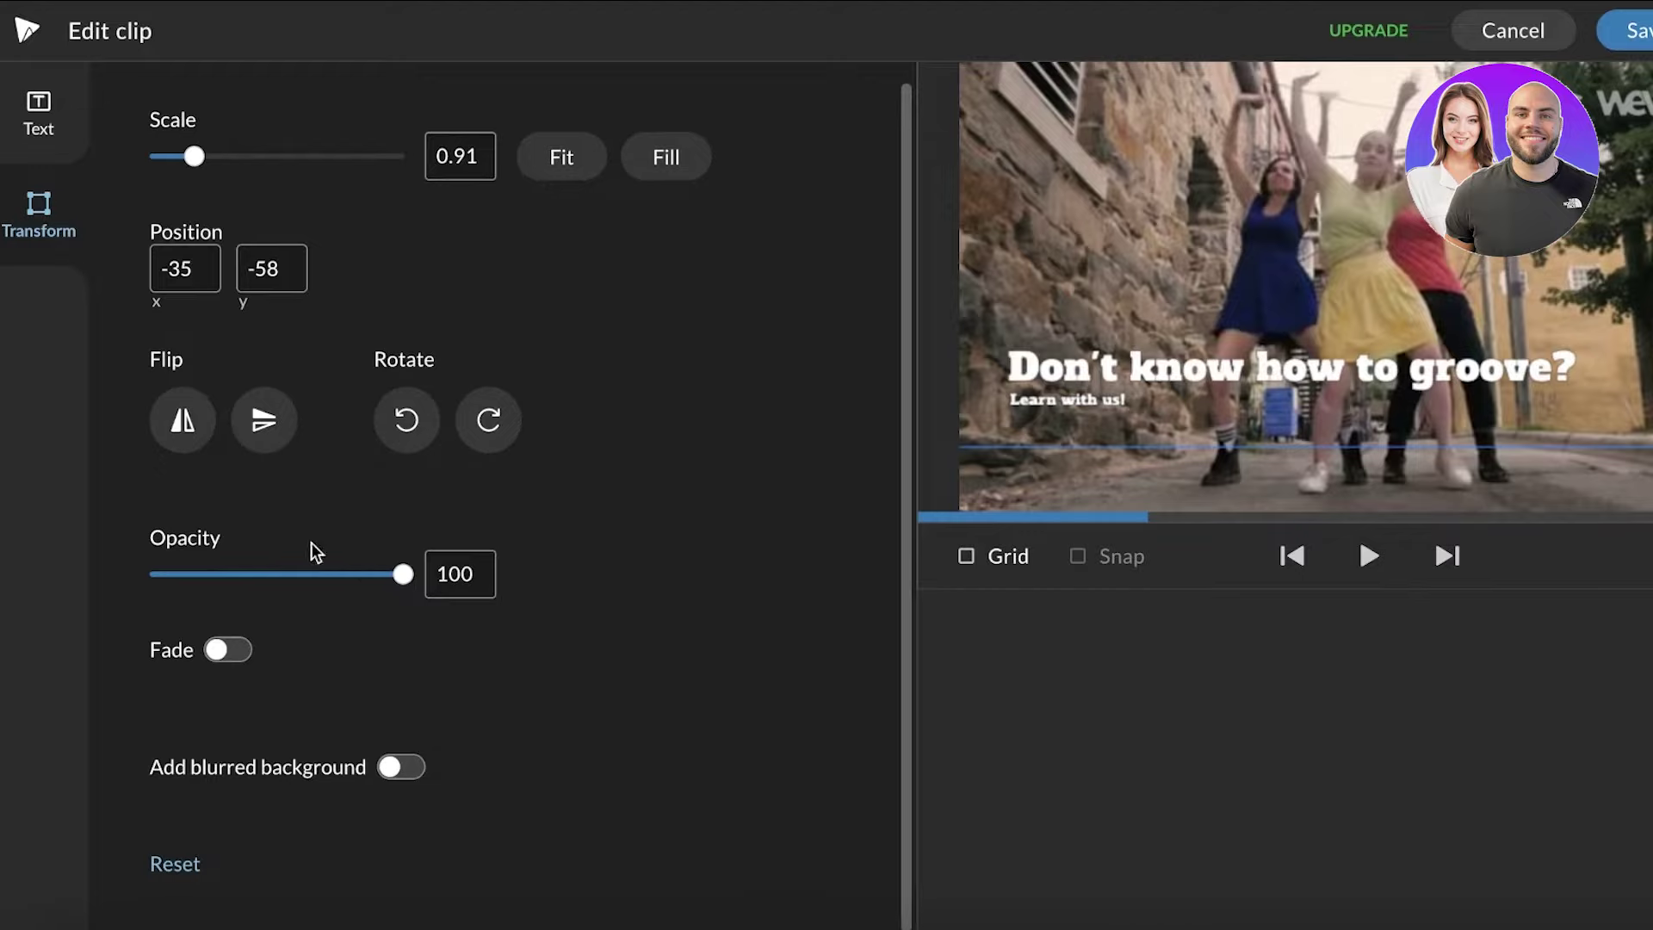
click(230, 652)
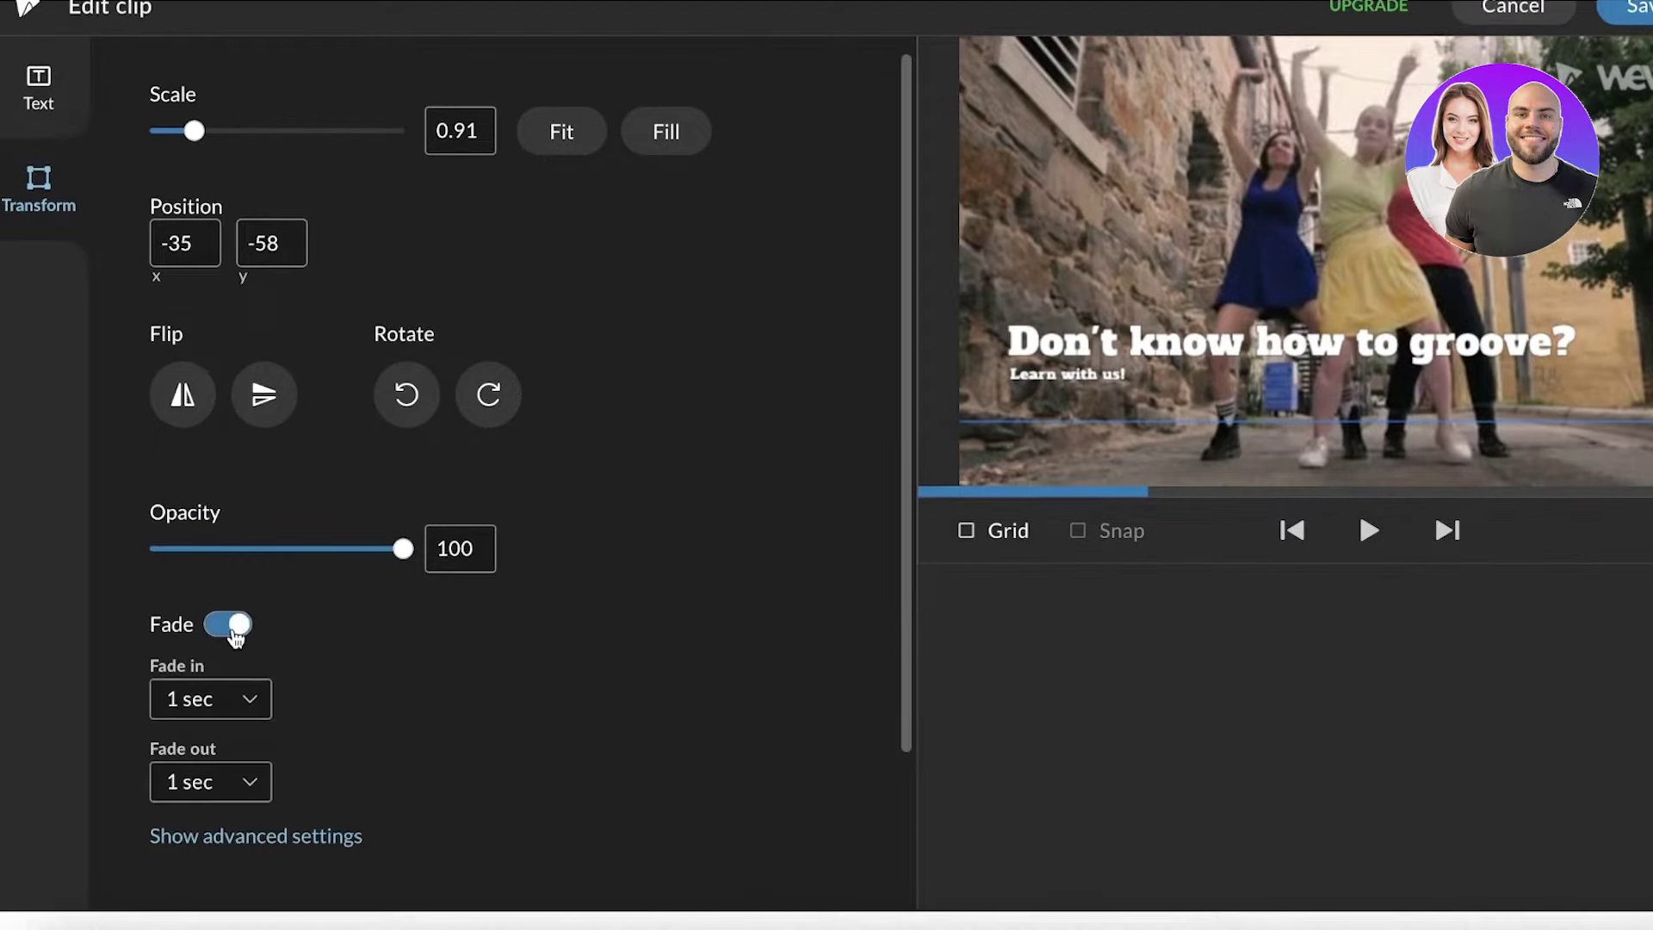
click(234, 634)
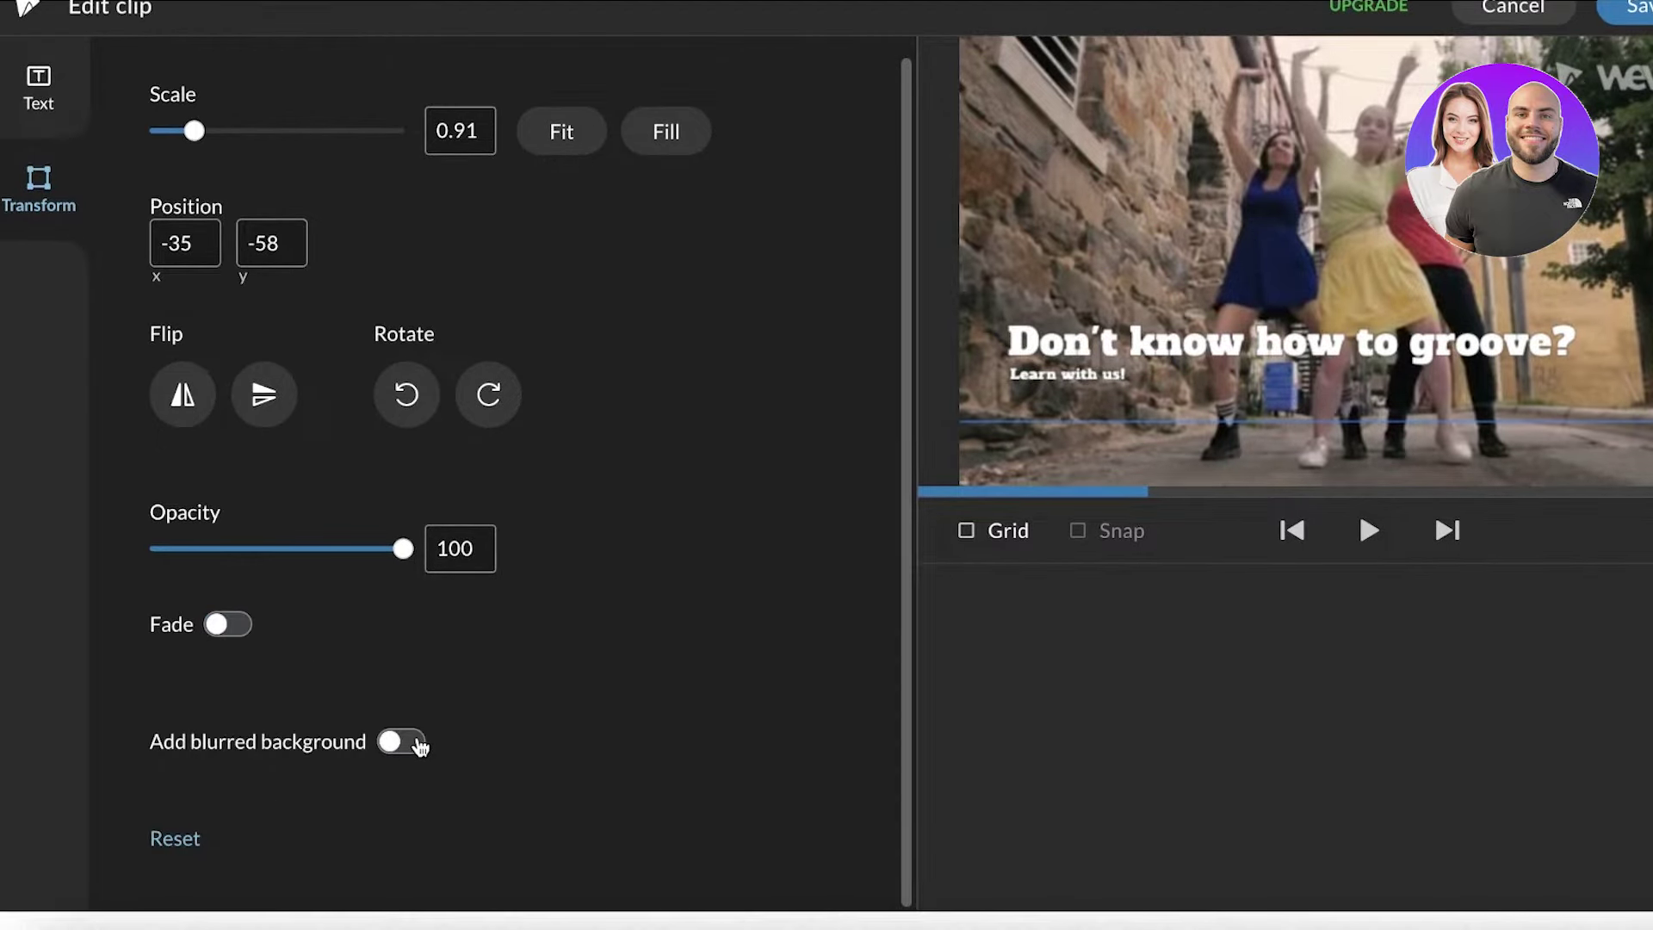
Step: Save the caption's text and transform changes and return to the timeline
scroll(505, 517, up, 1)
click(64, 110)
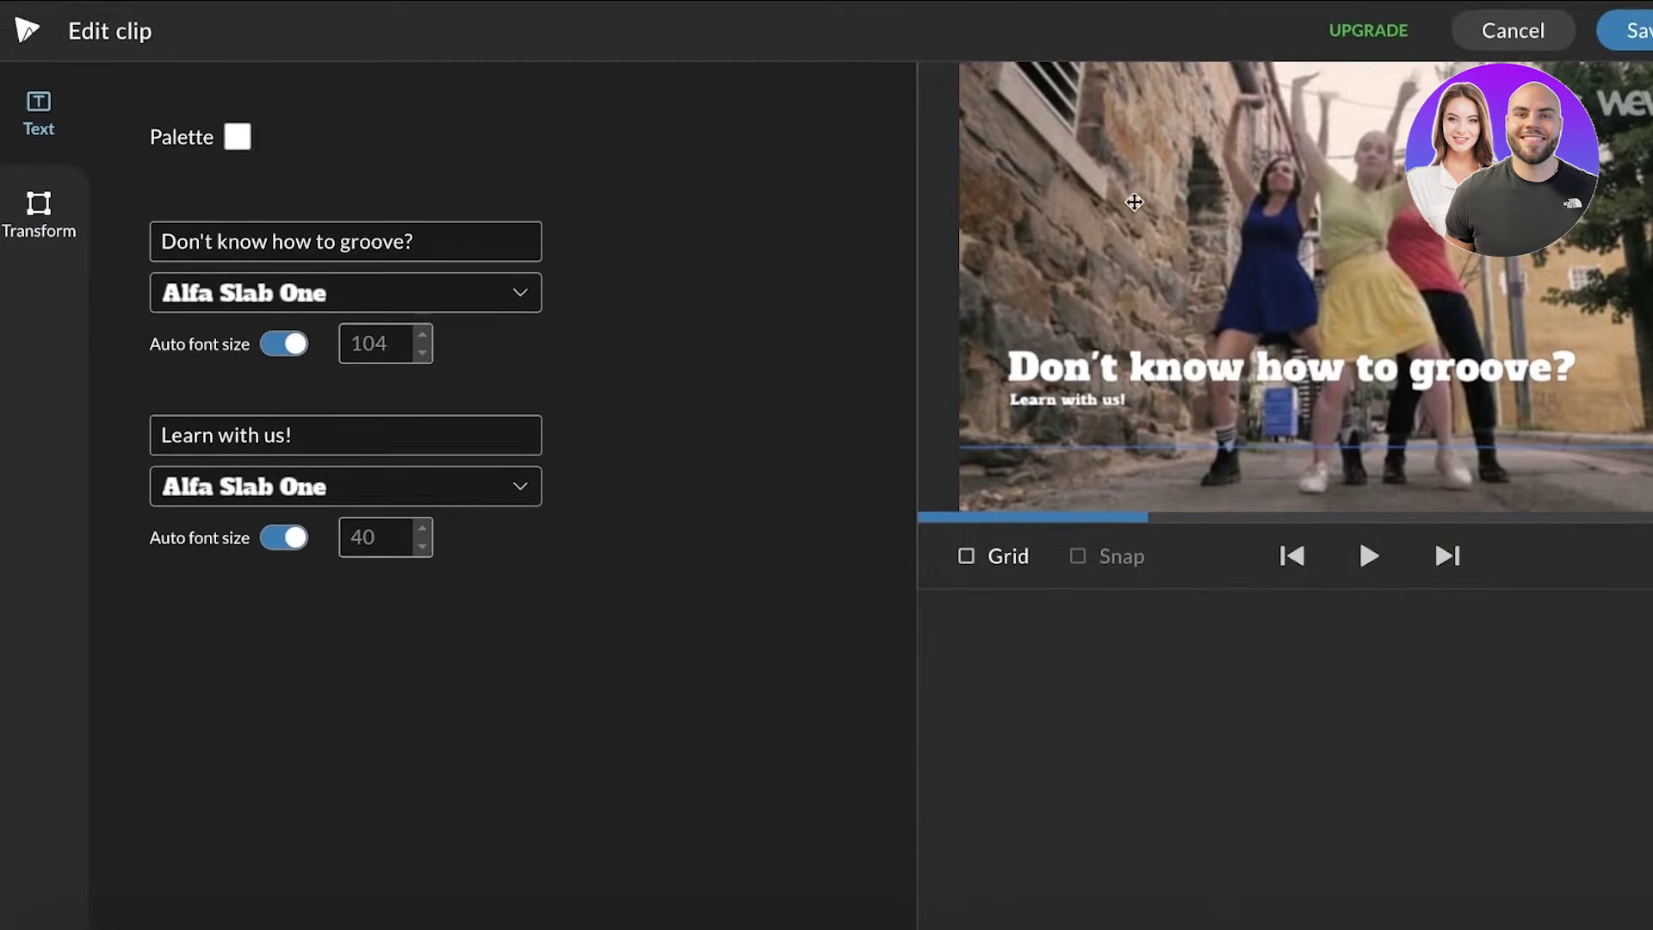
click(1632, 31)
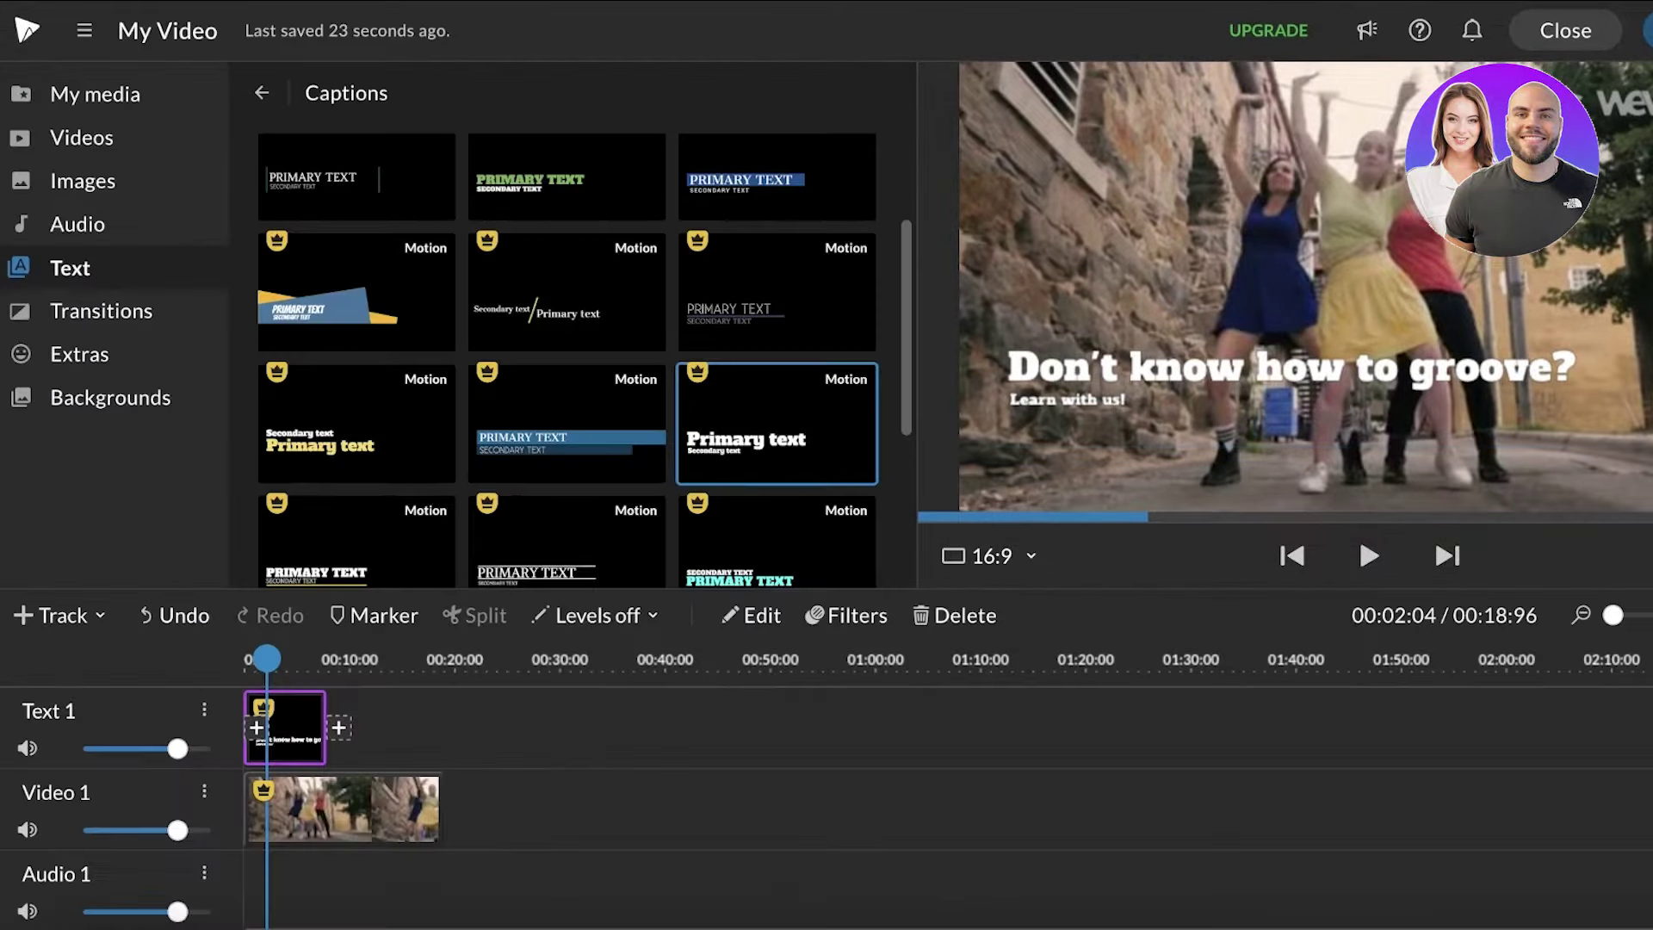
Step: Play the video from the beginning to check the caption, and select the caption clip on the Text 1 track
drag(278, 668, 192, 668)
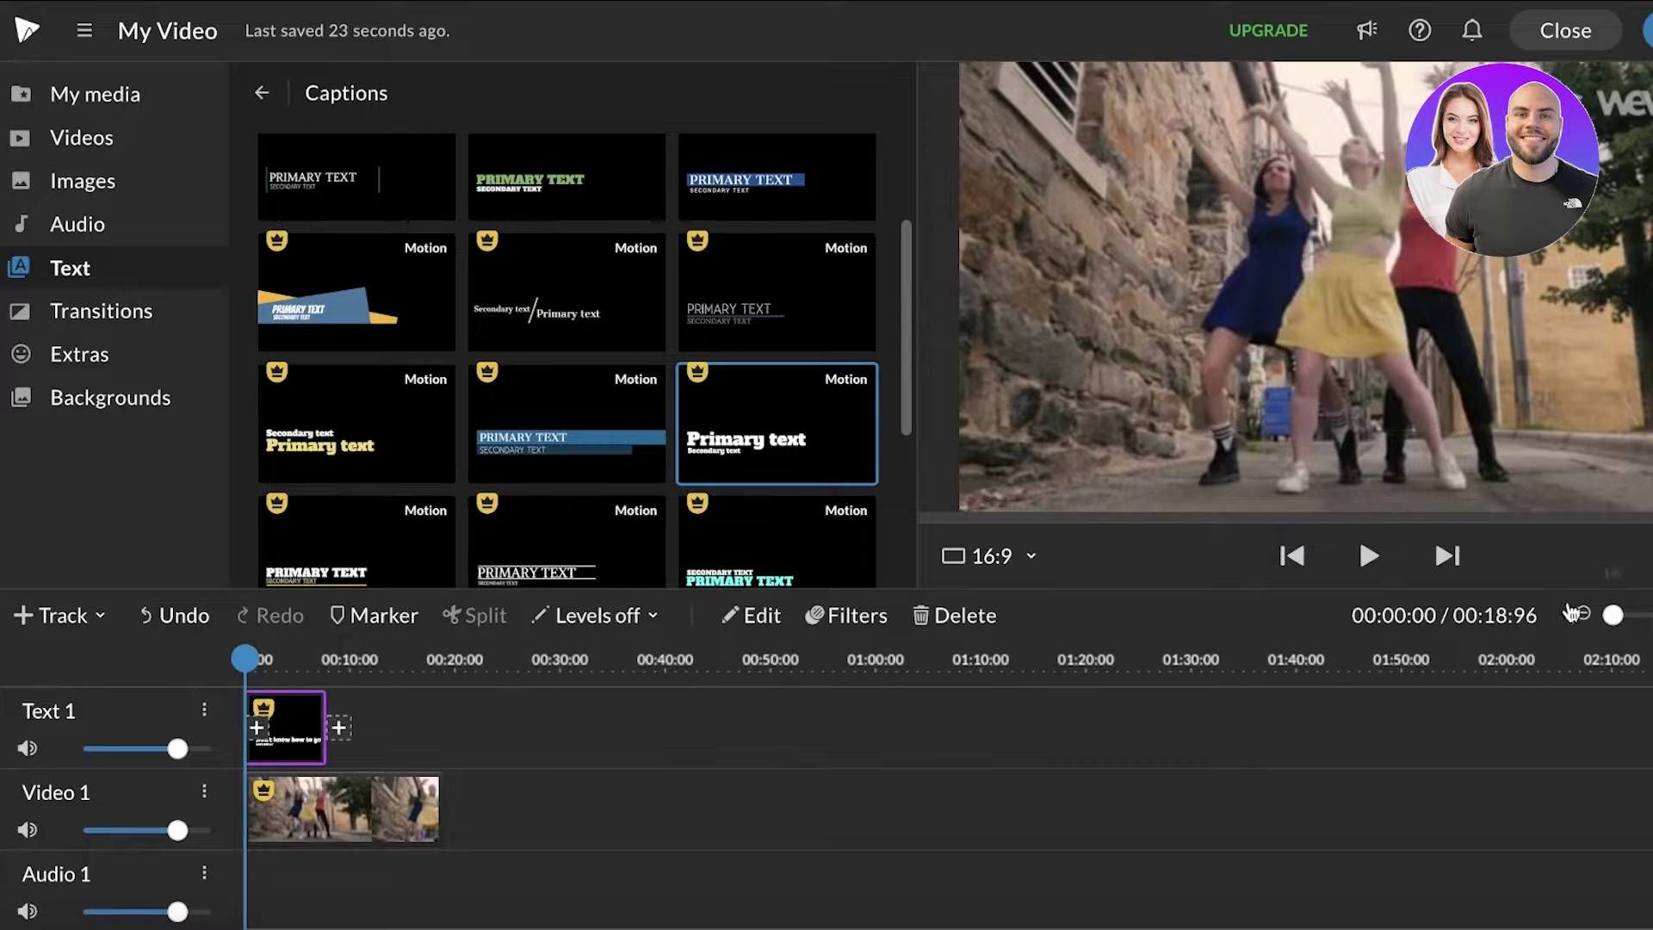
click(1371, 556)
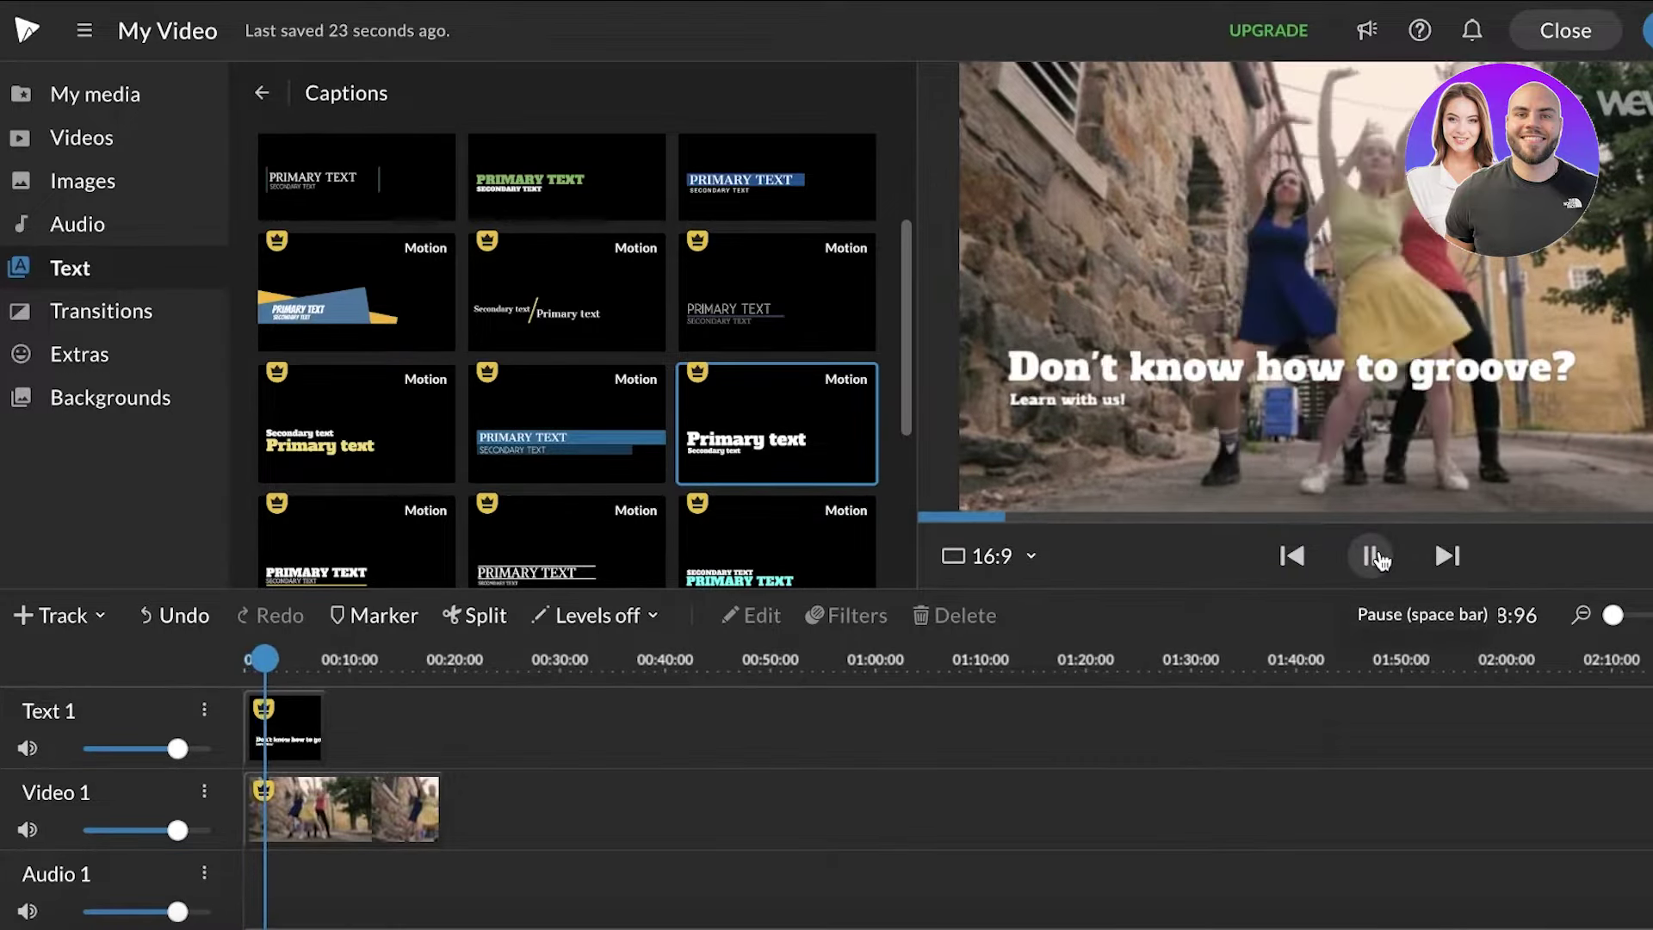
click(330, 734)
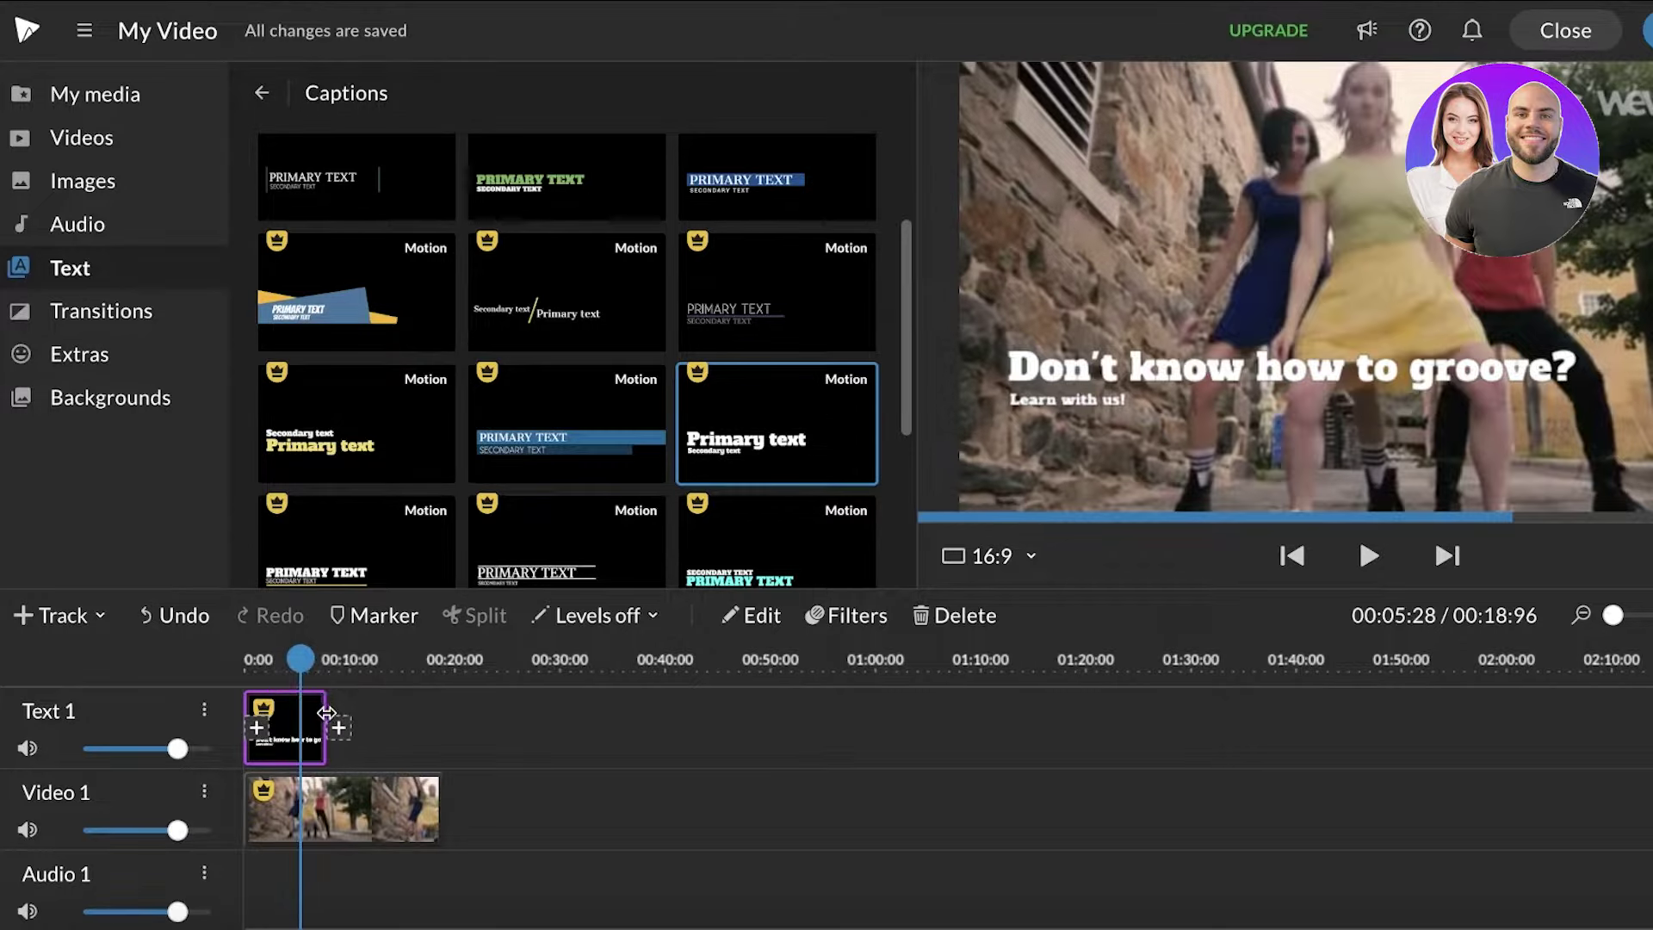
Step: Trim the caption clip and the dance video clip so both end at about 00:04:36, and return the playhead to the start
drag(326, 713, 290, 713)
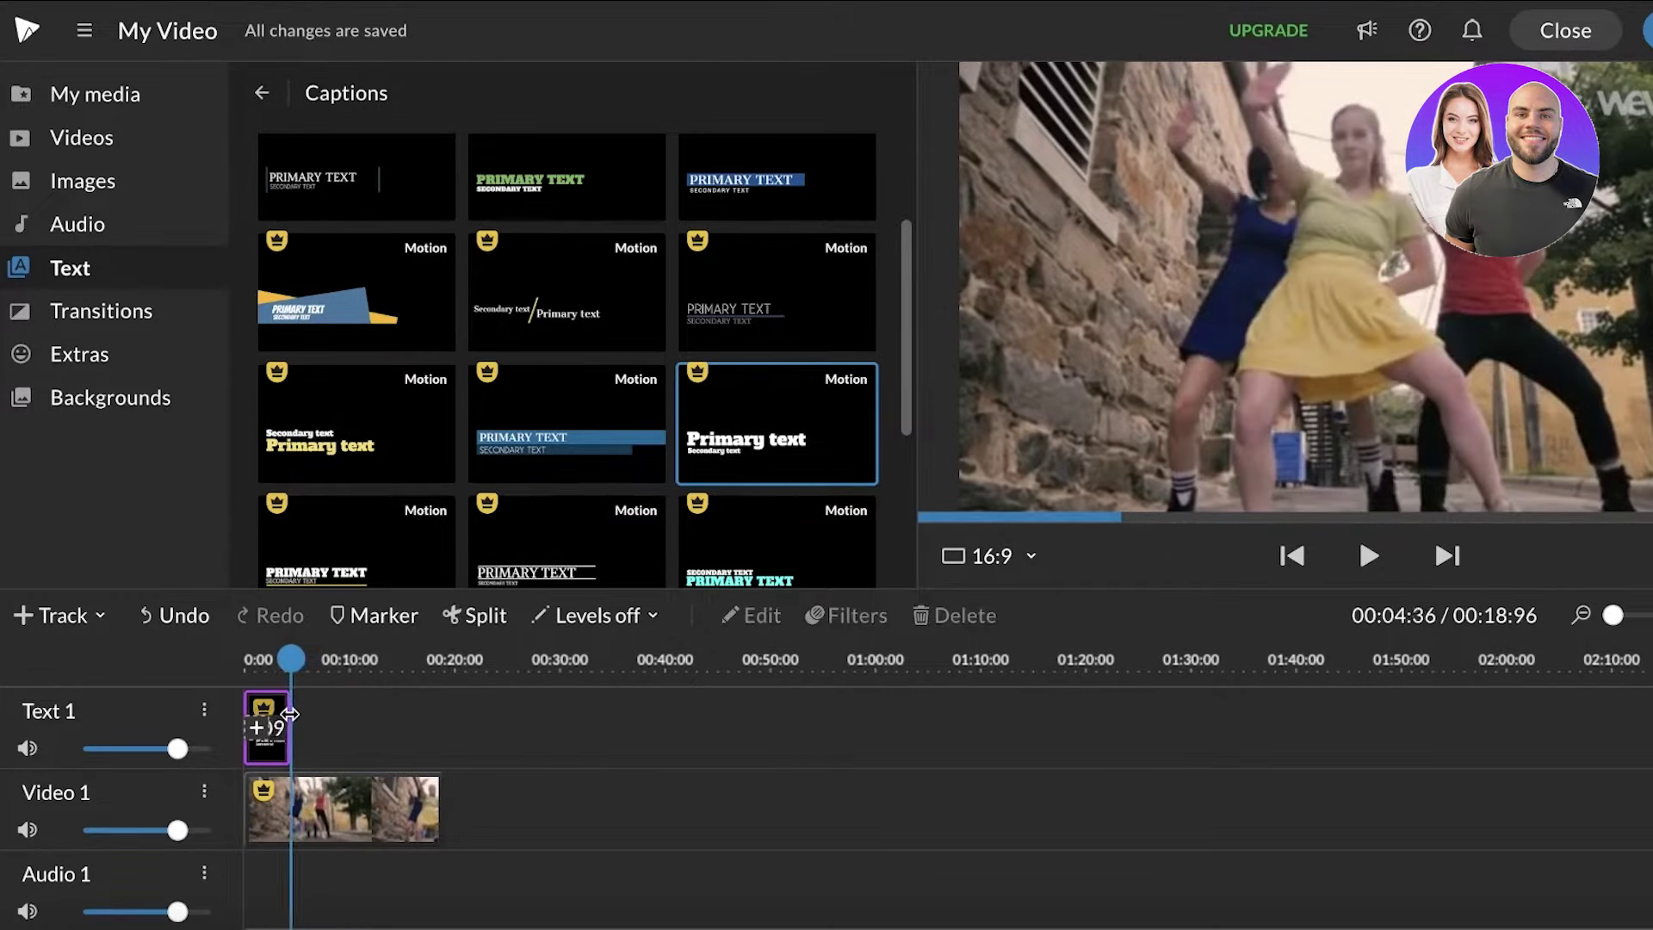
click(401, 818)
drag(443, 787, 289, 787)
click(363, 769)
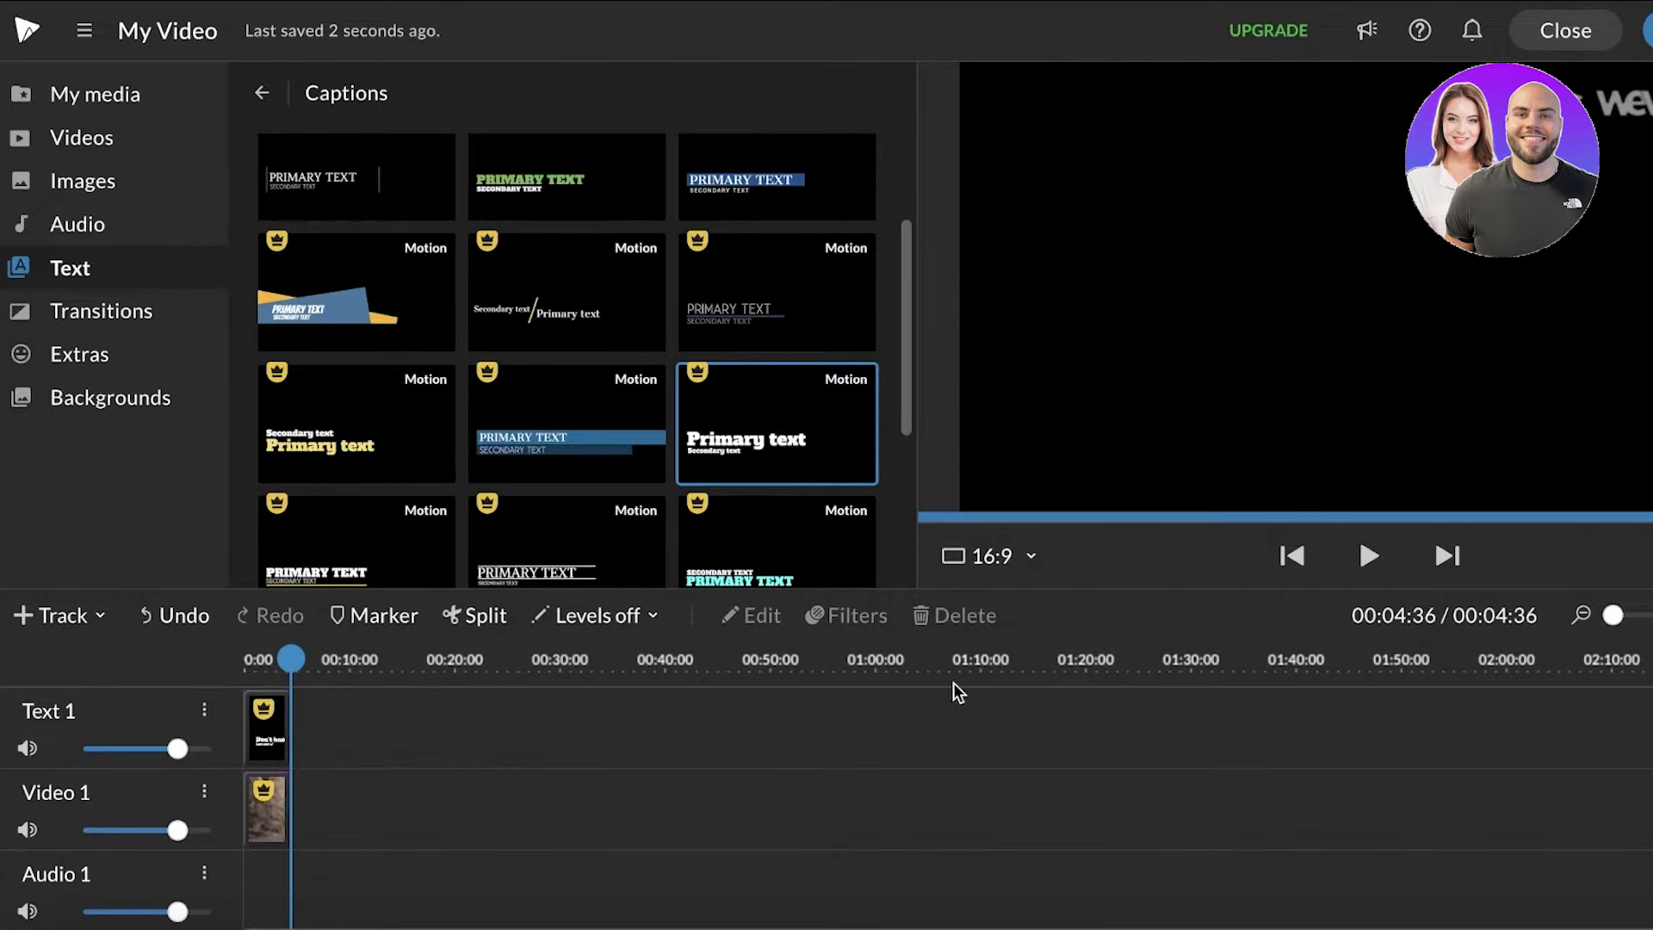
drag(279, 659, 241, 665)
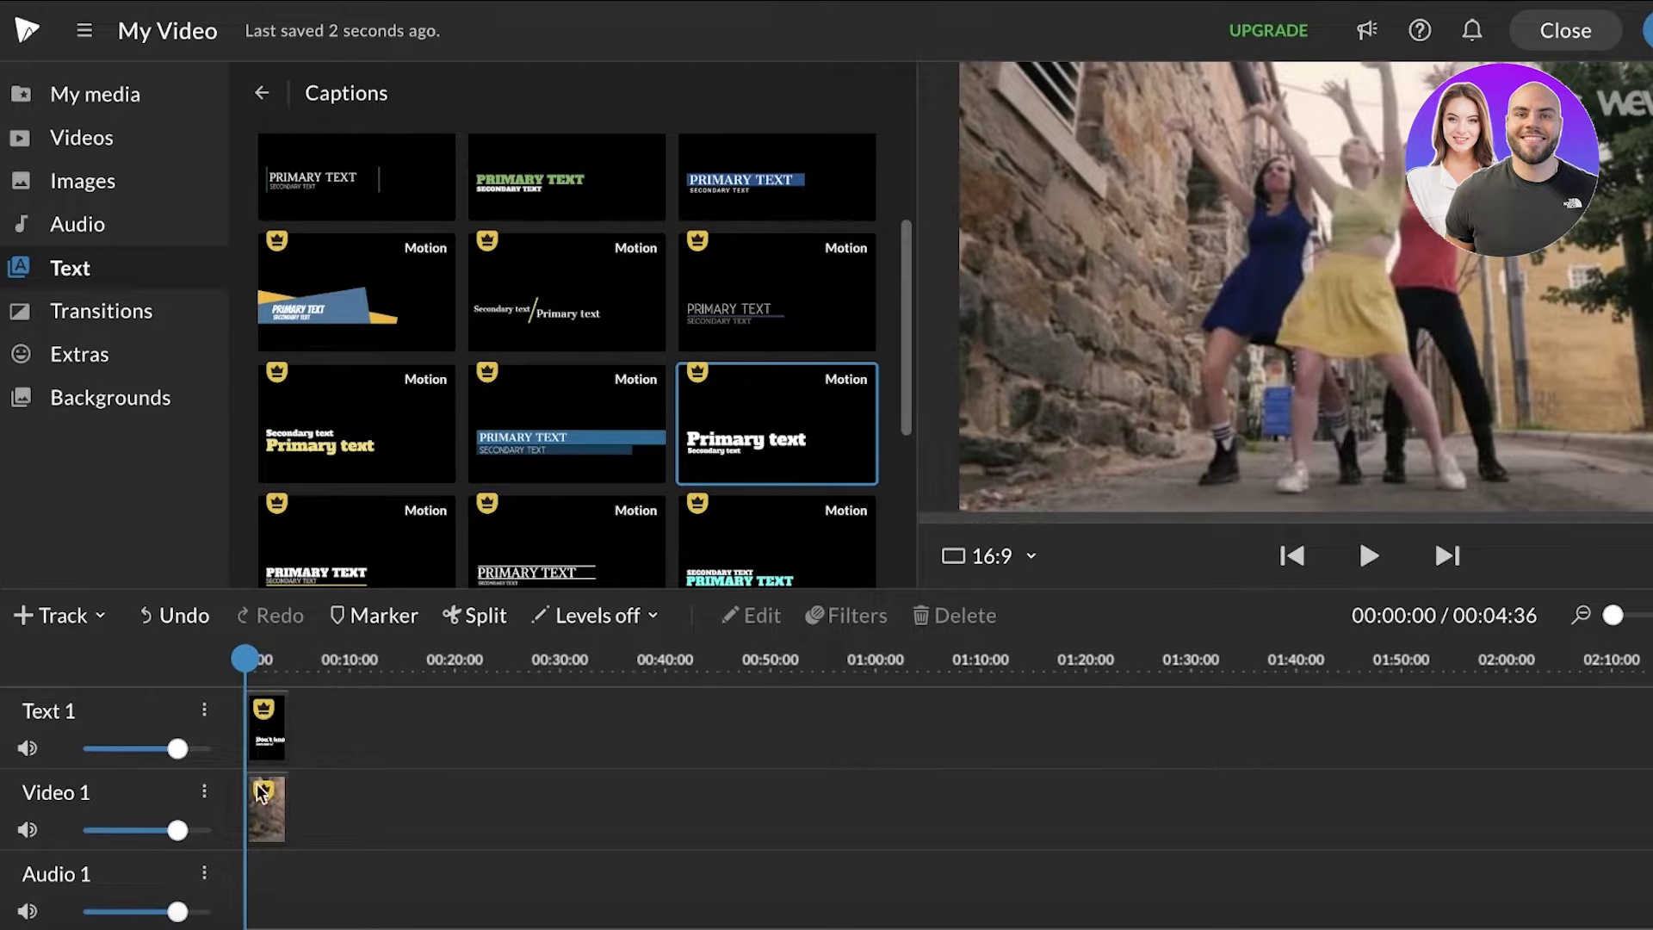
Step: Try shortening the dance clip on the Video 1 track slightly
click(277, 741)
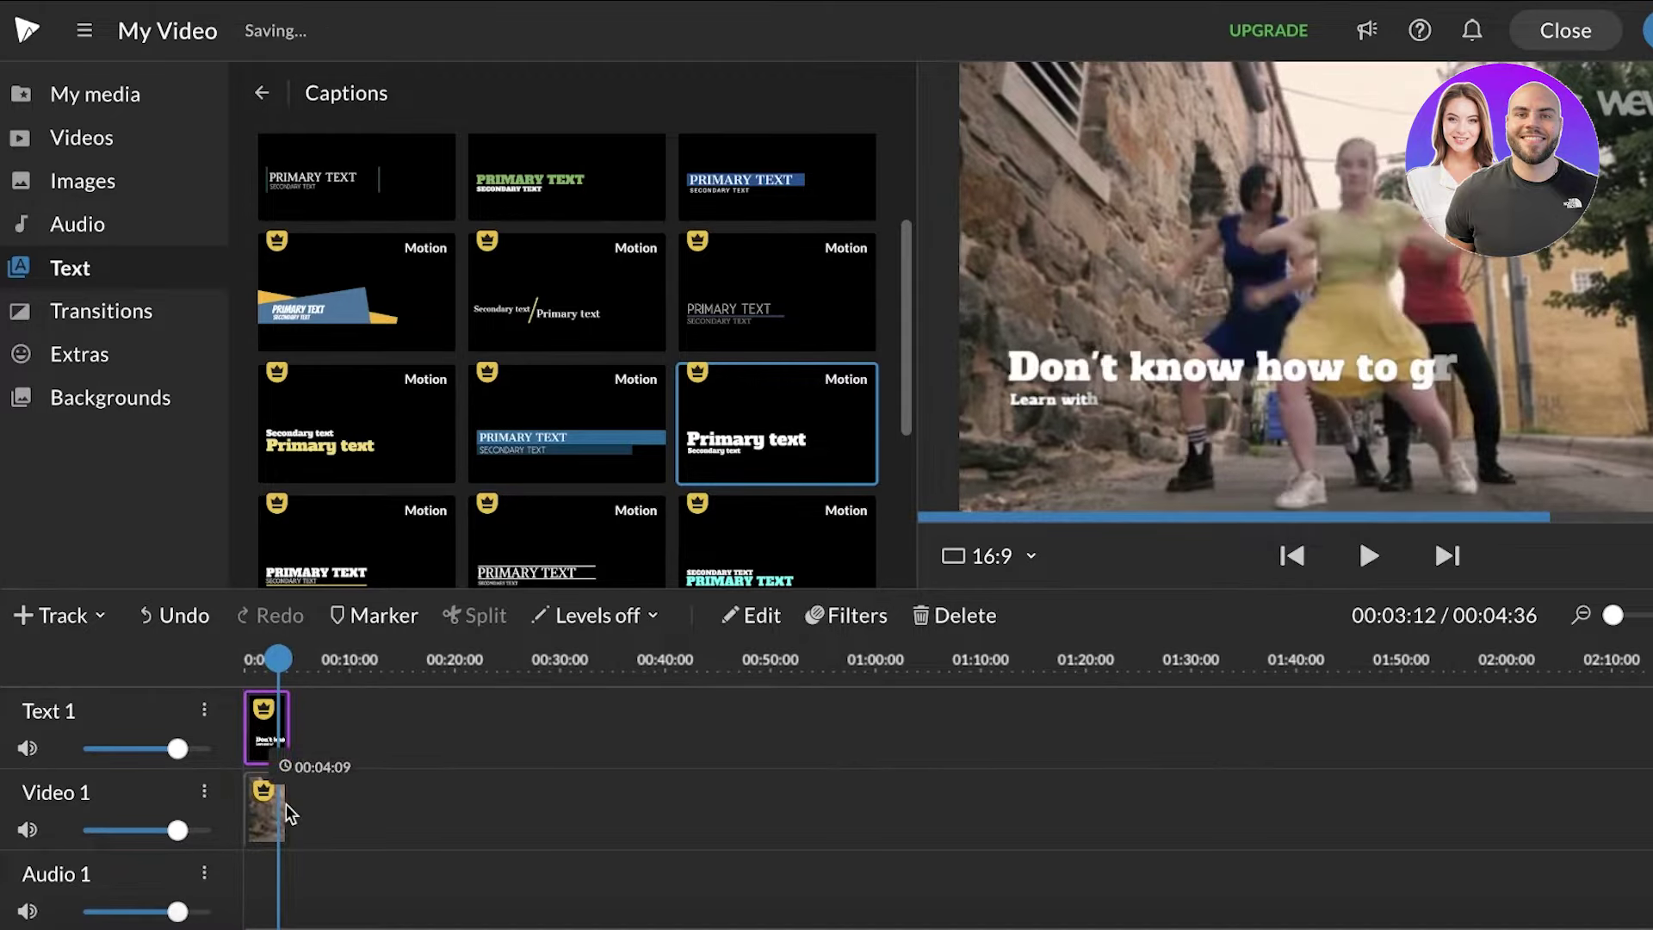
click(274, 809)
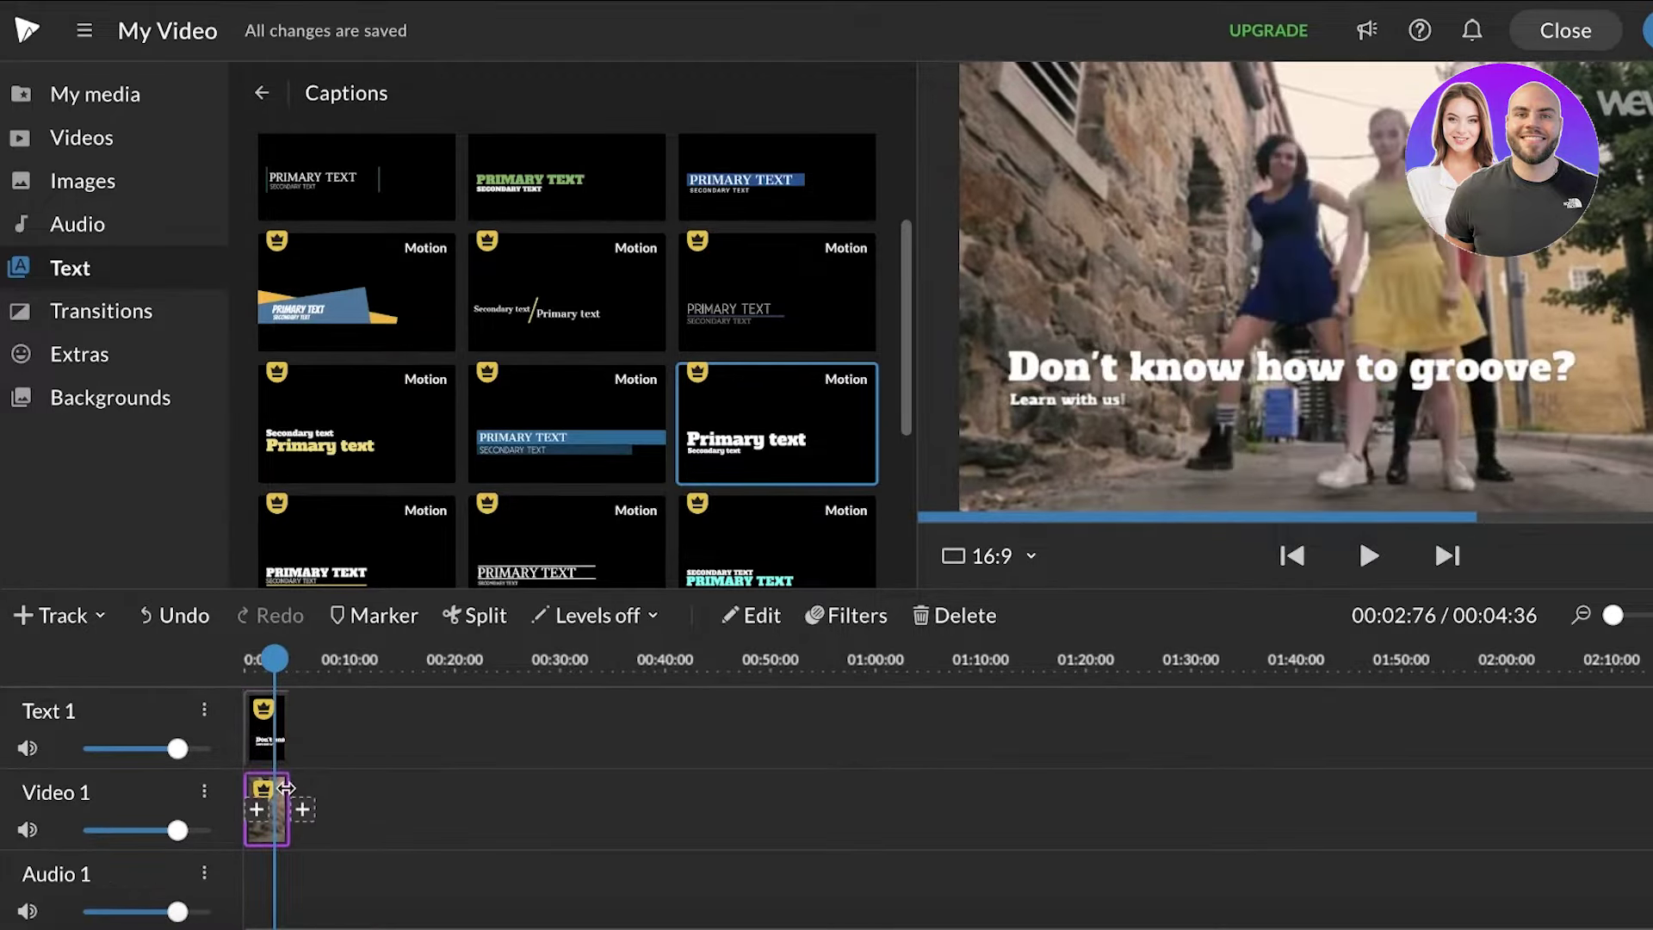
mouse_move(286, 787)
mouse_down()
mouse_move(549, 790)
mouse_move(278, 785)
mouse_up()
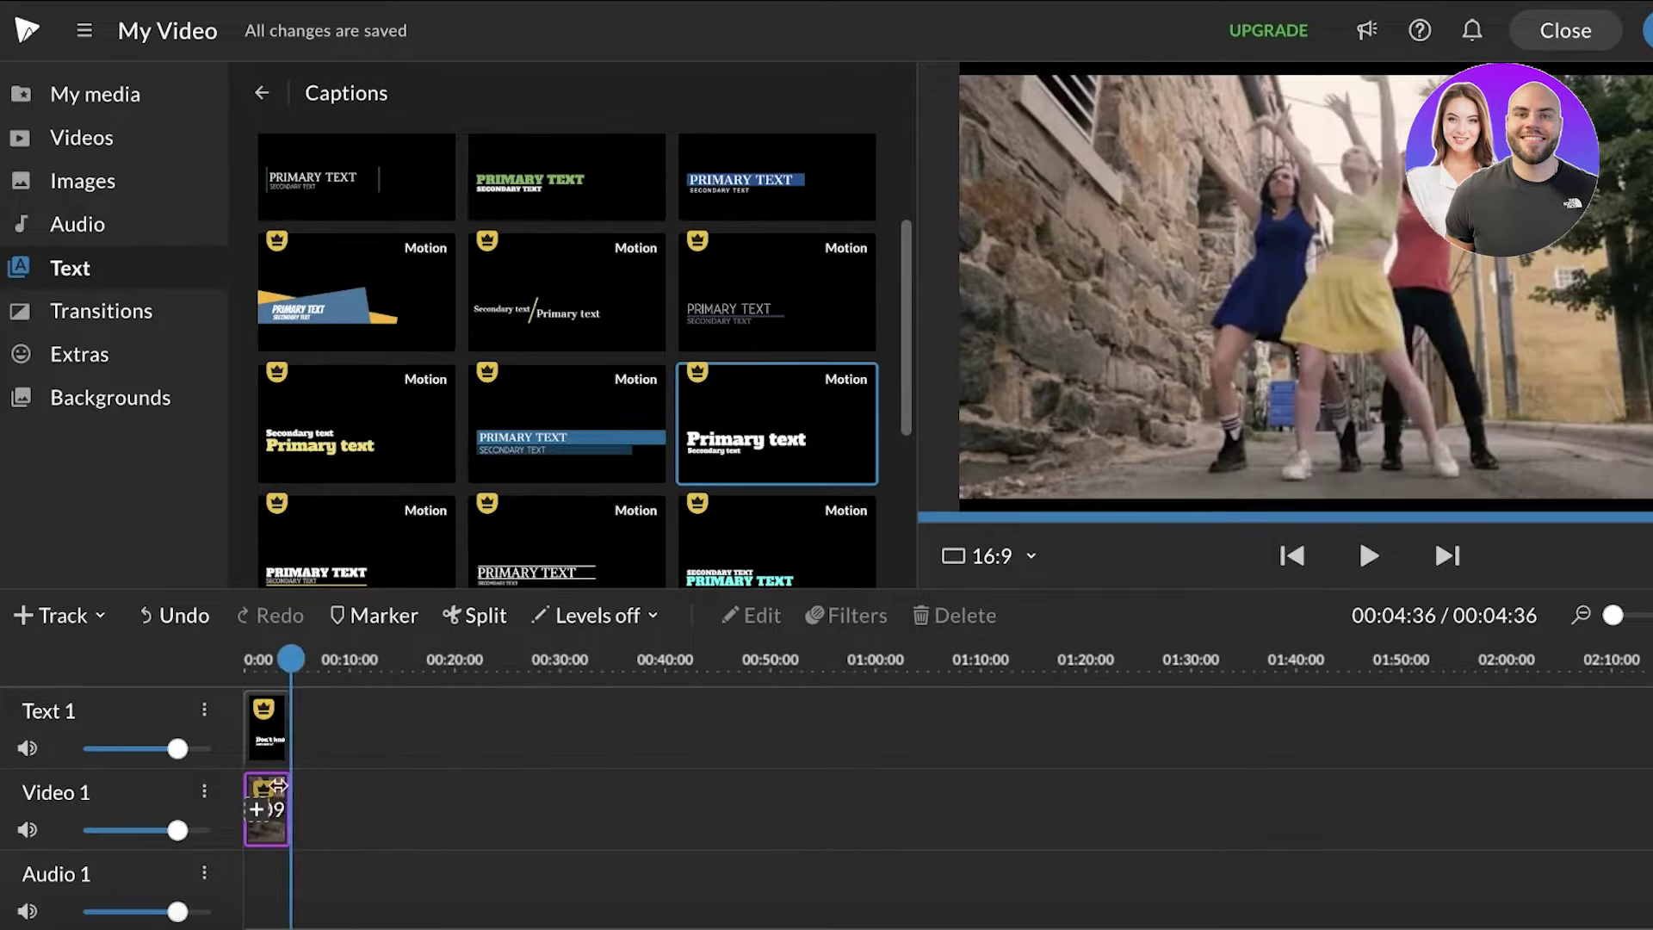
Step: Stretch the caption clip on the Text 1 track to about 00:30:16 and shorten it back to about 00:03:76
click(270, 727)
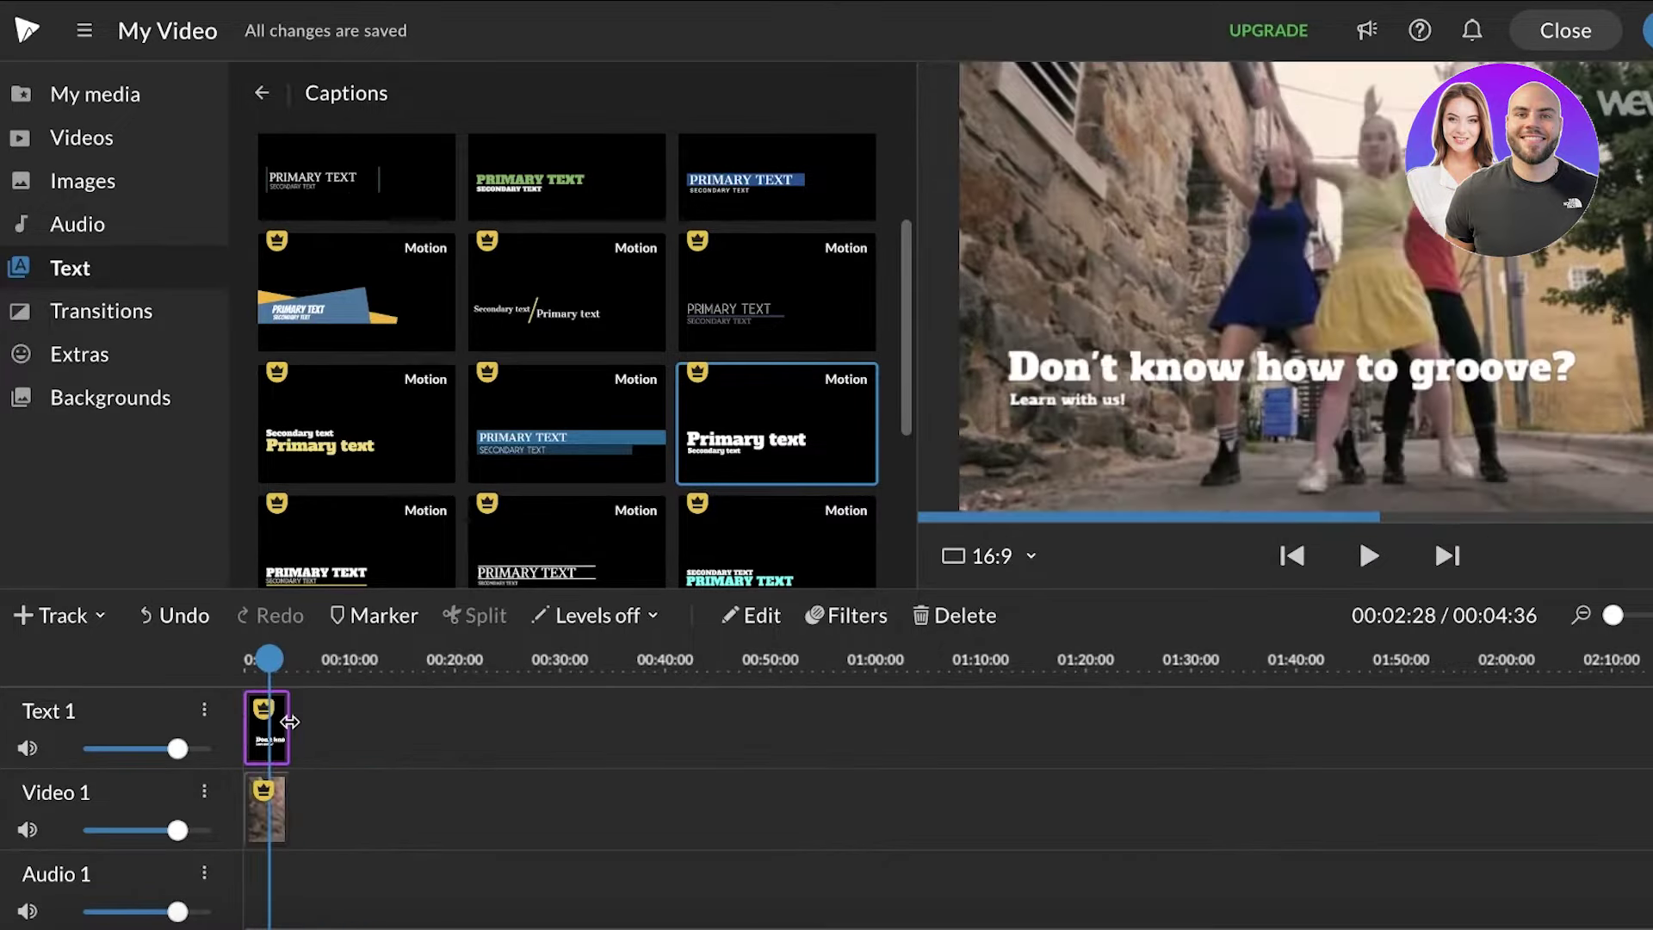
drag(286, 723, 560, 716)
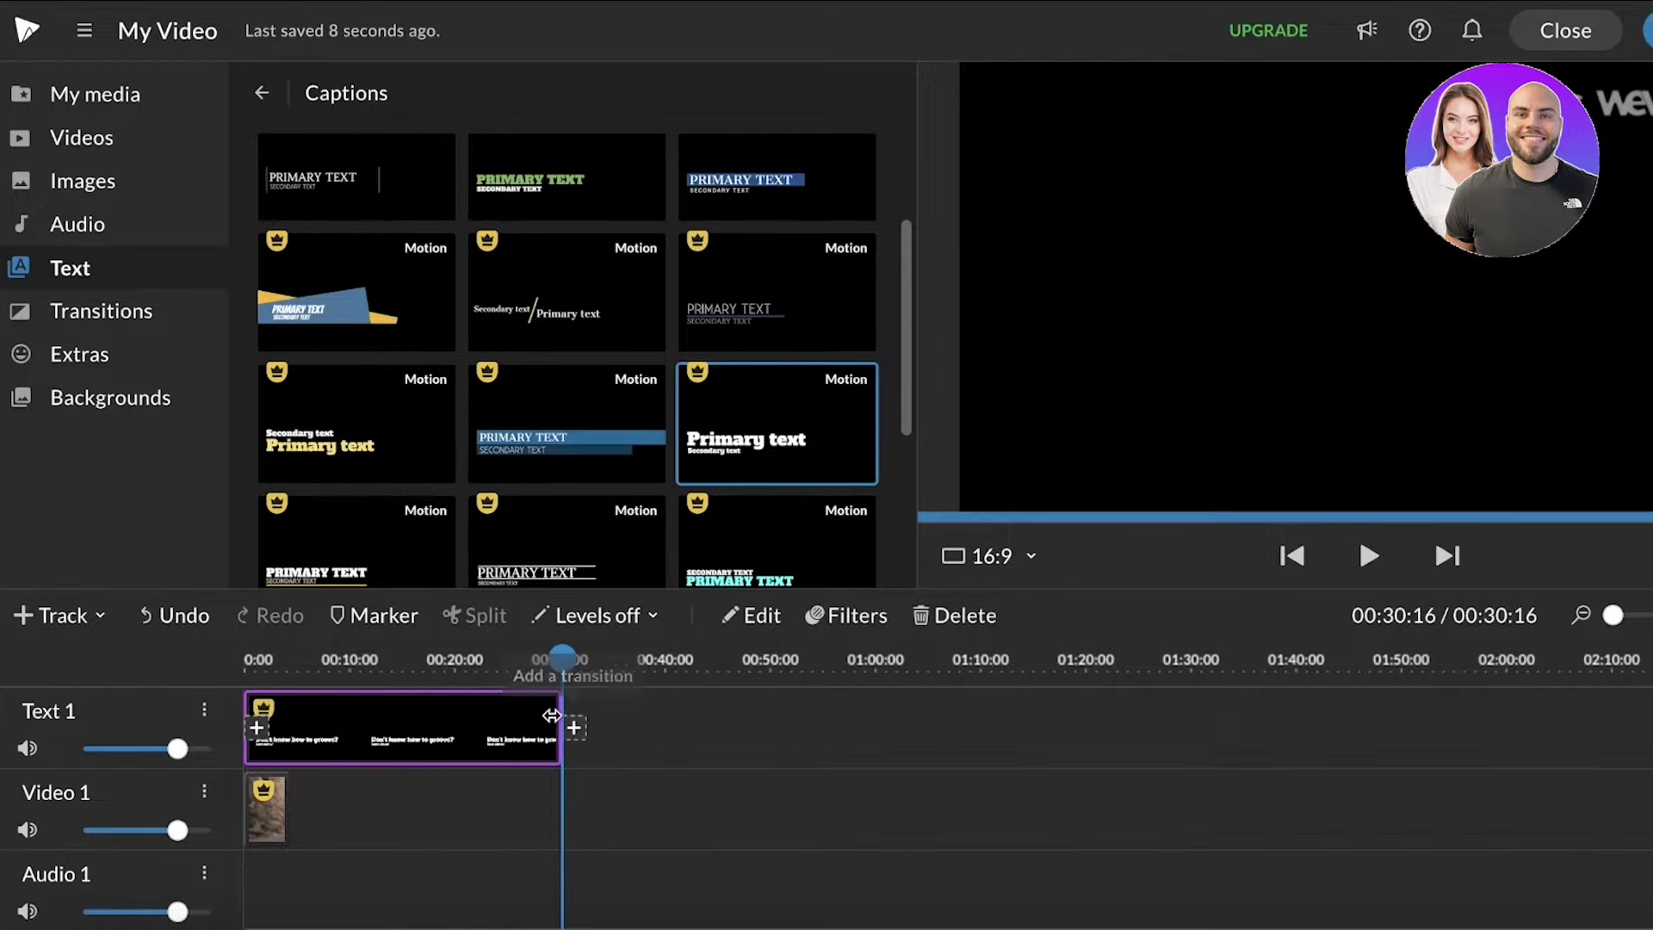
click(495, 726)
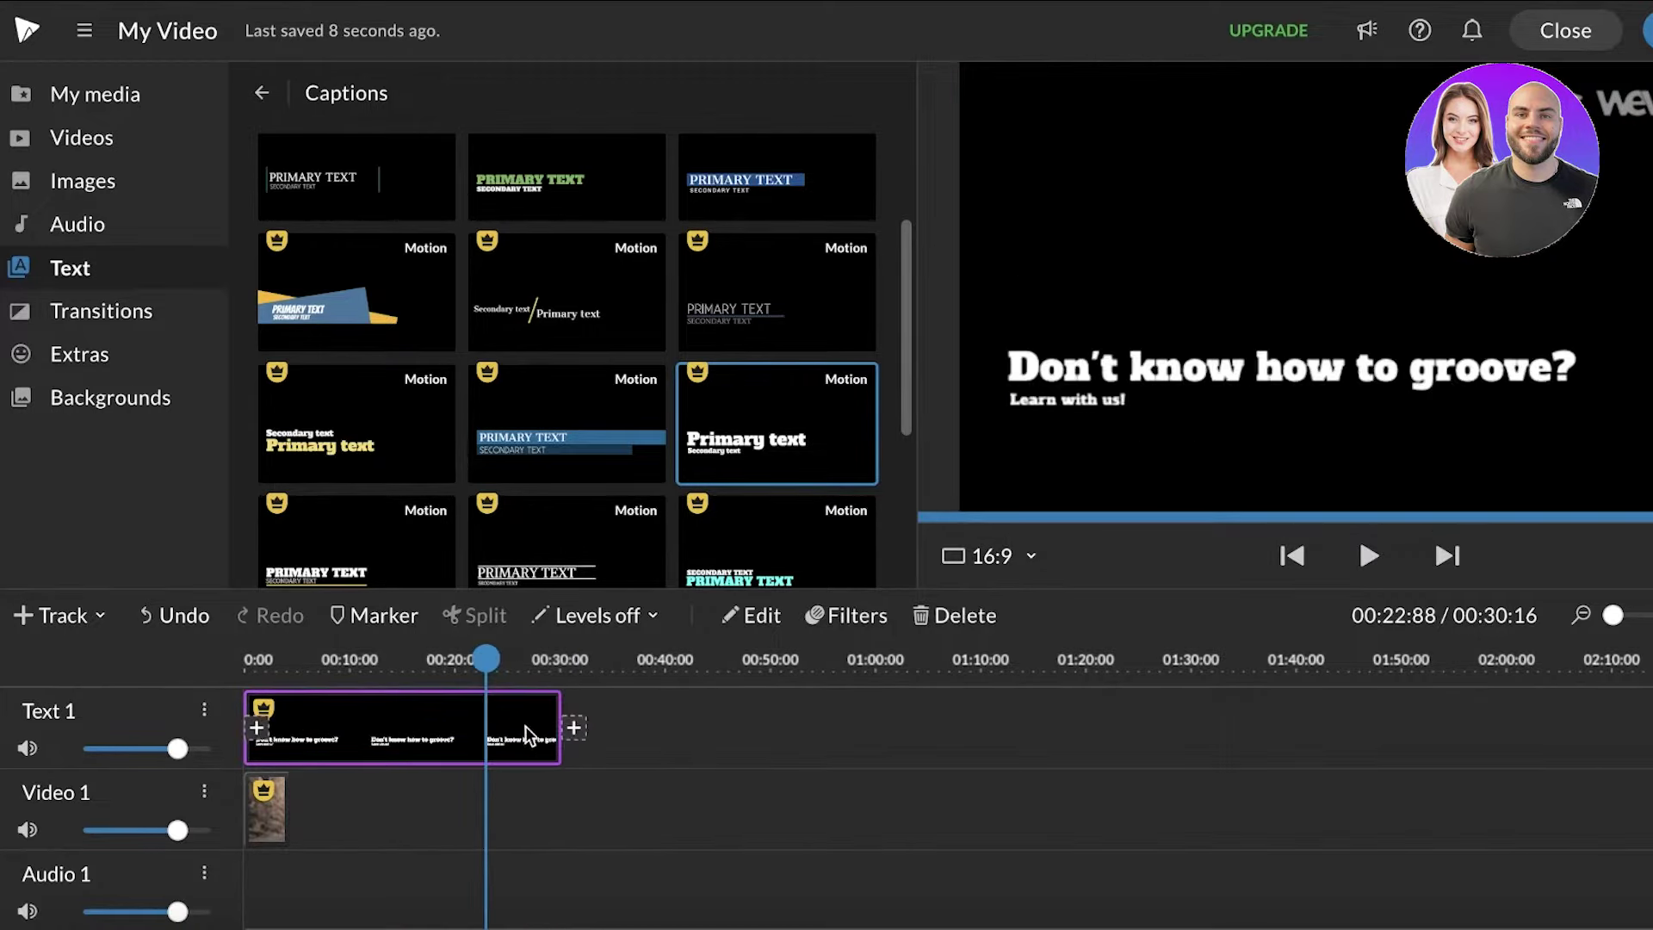
drag(561, 723, 267, 727)
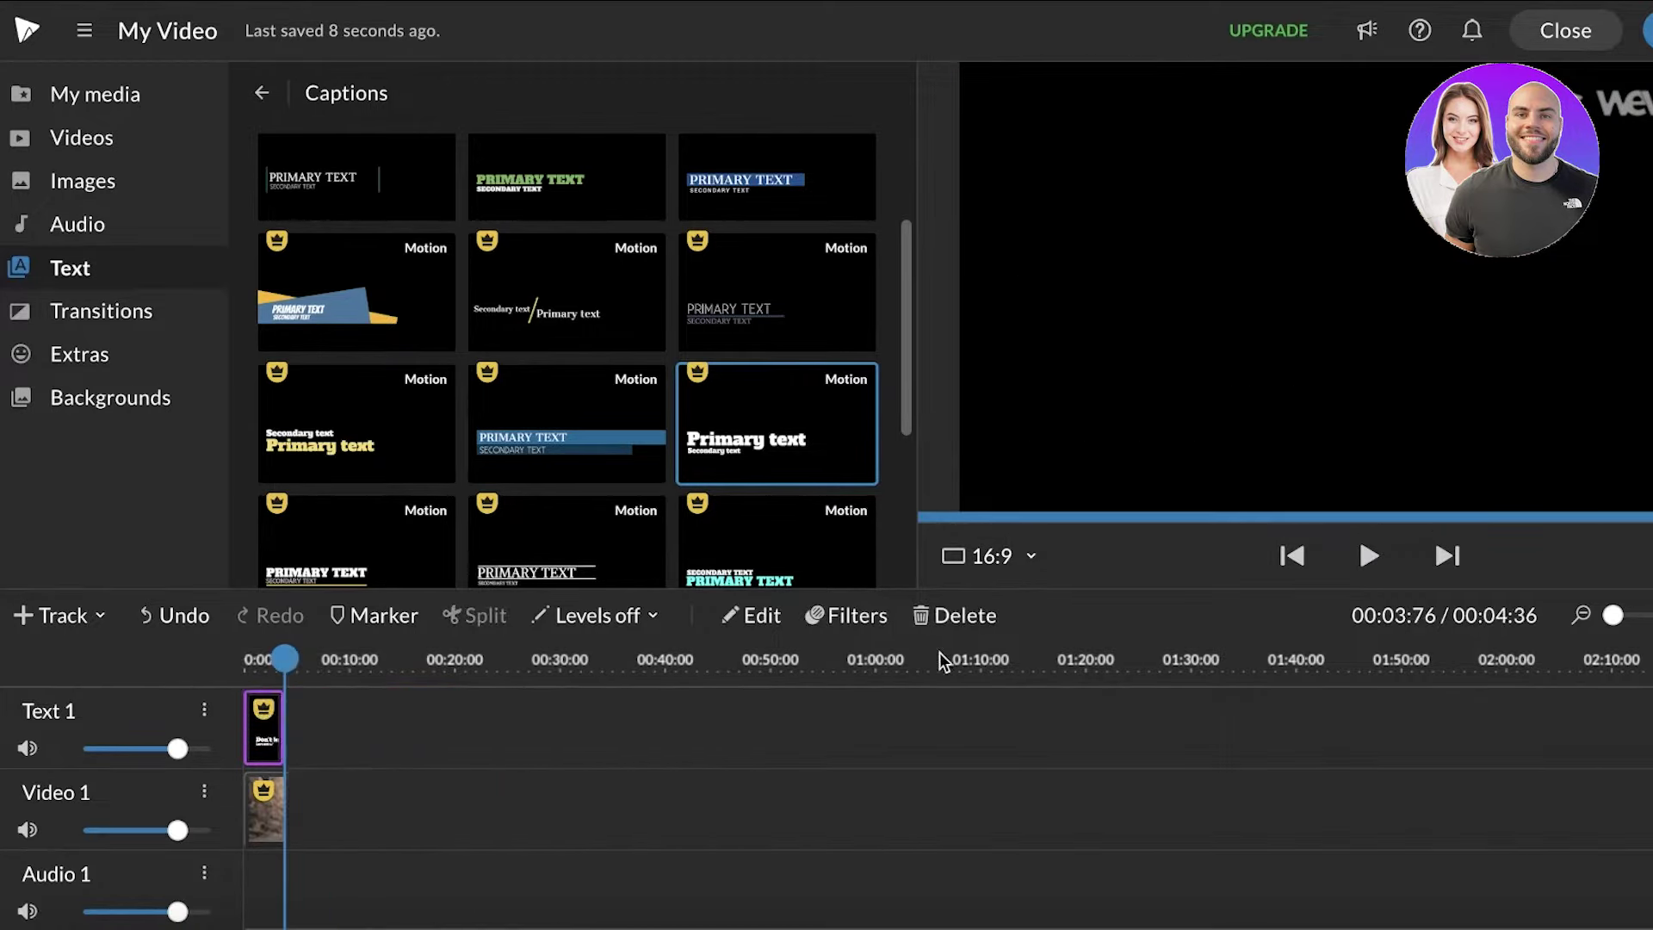
Step: Play the trimmed video from the beginning to check the caption timing
click(343, 798)
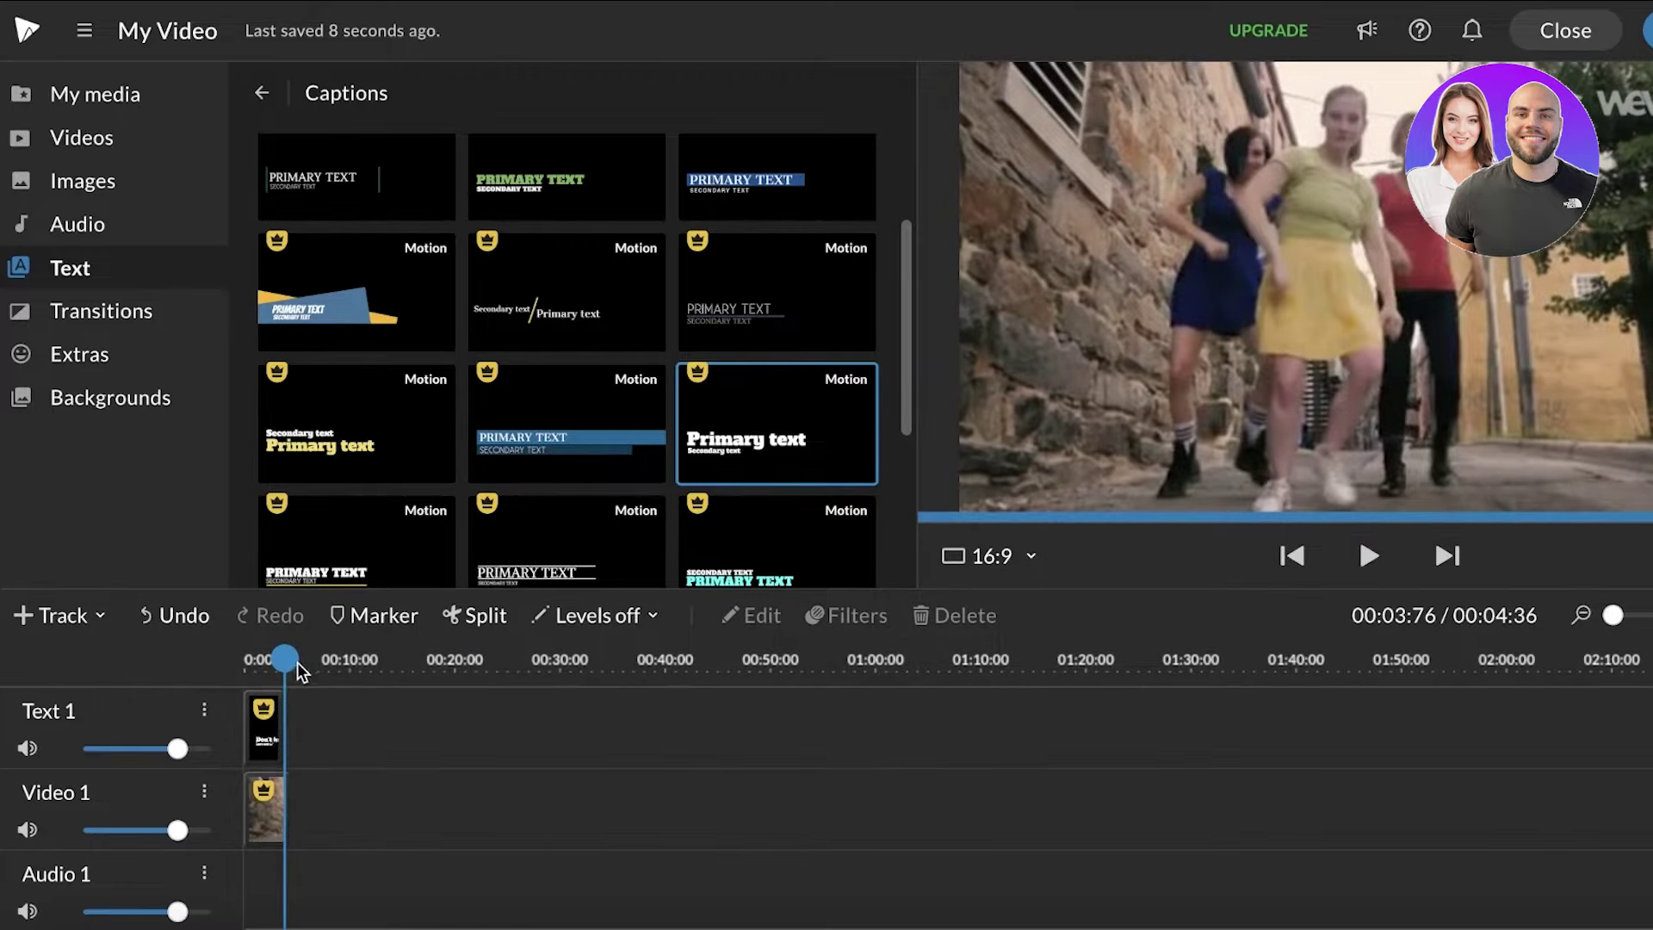
drag(281, 656, 221, 667)
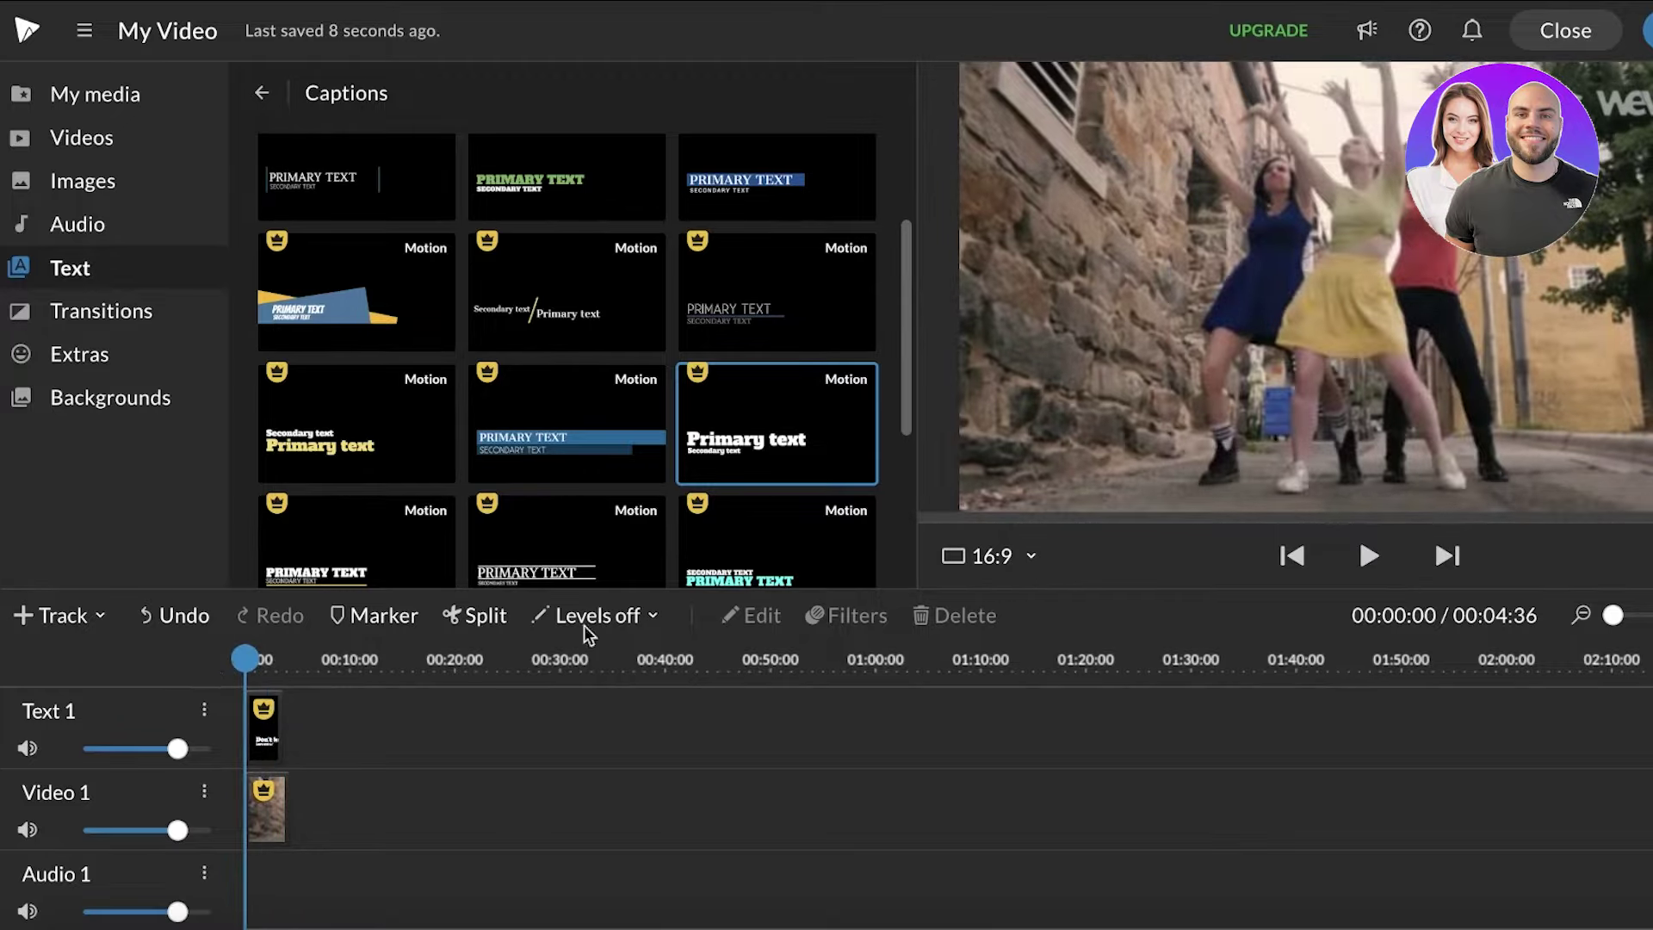
click(1357, 542)
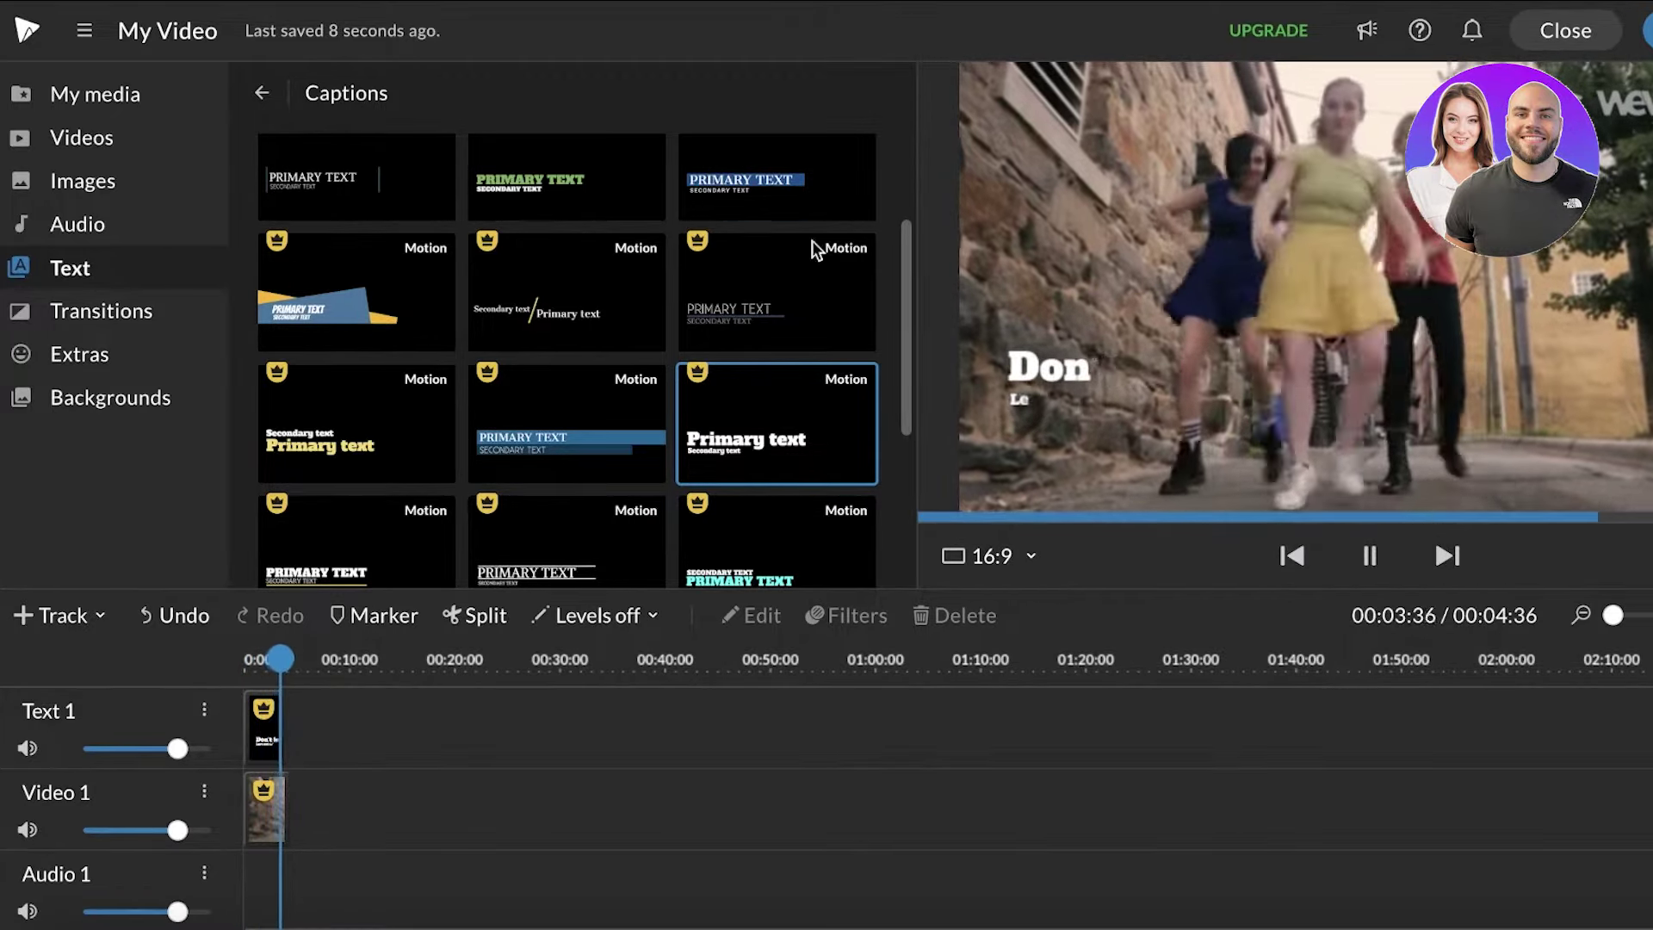
Step: Search the stock video library for "dance class"
click(133, 189)
click(107, 142)
click(100, 179)
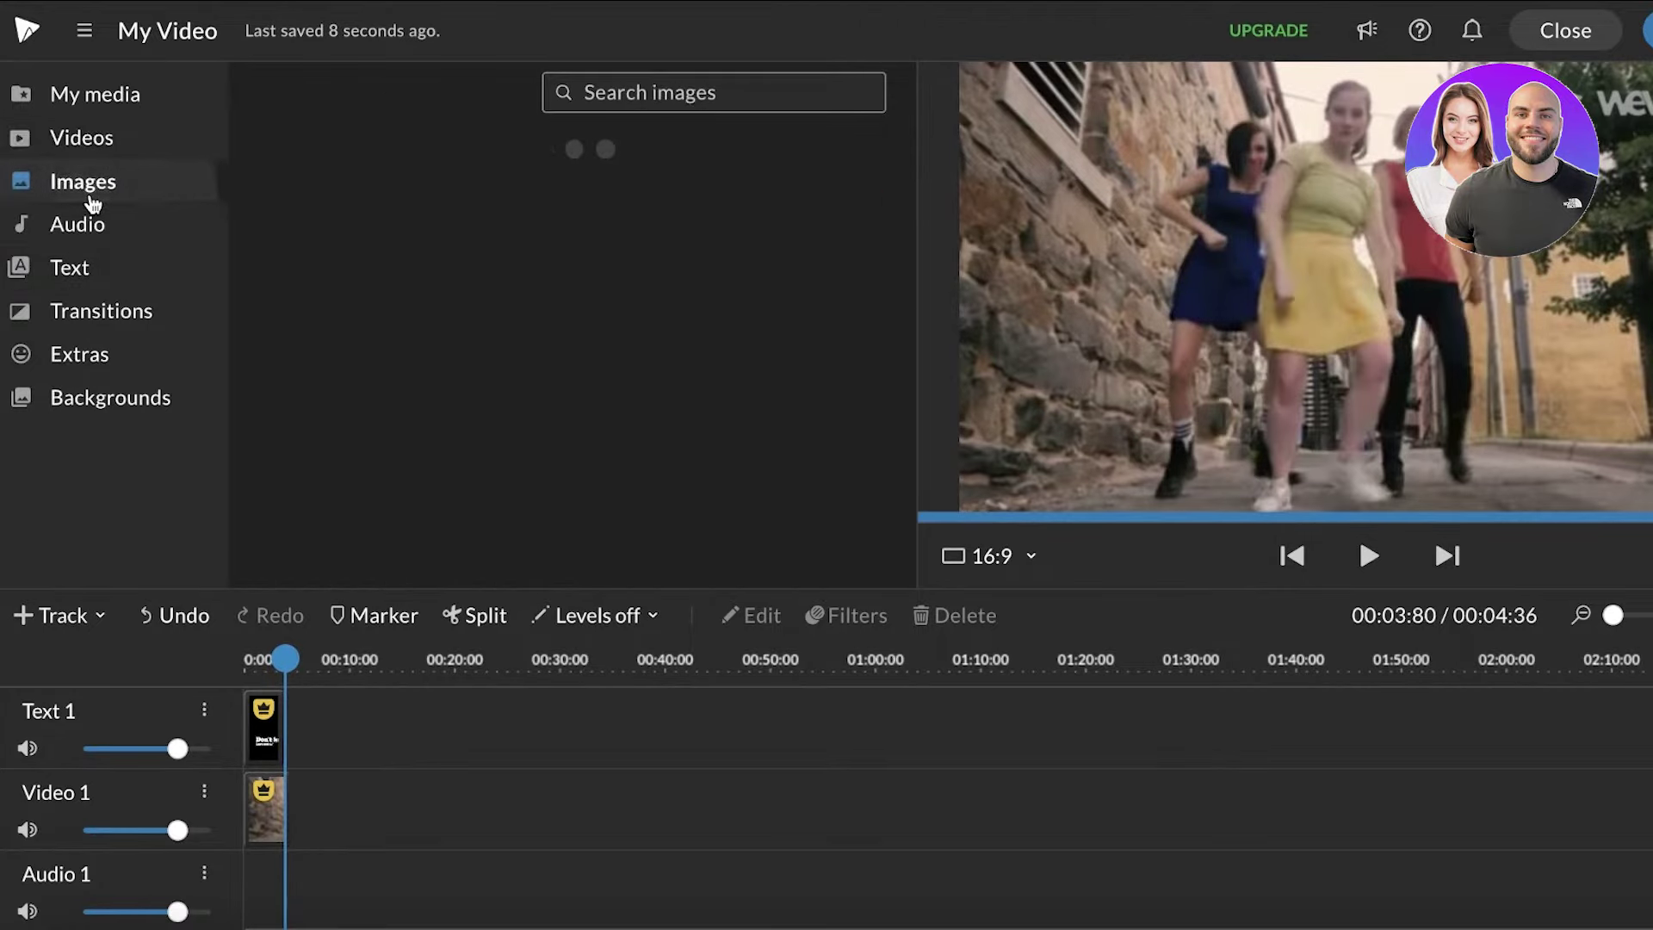
click(131, 138)
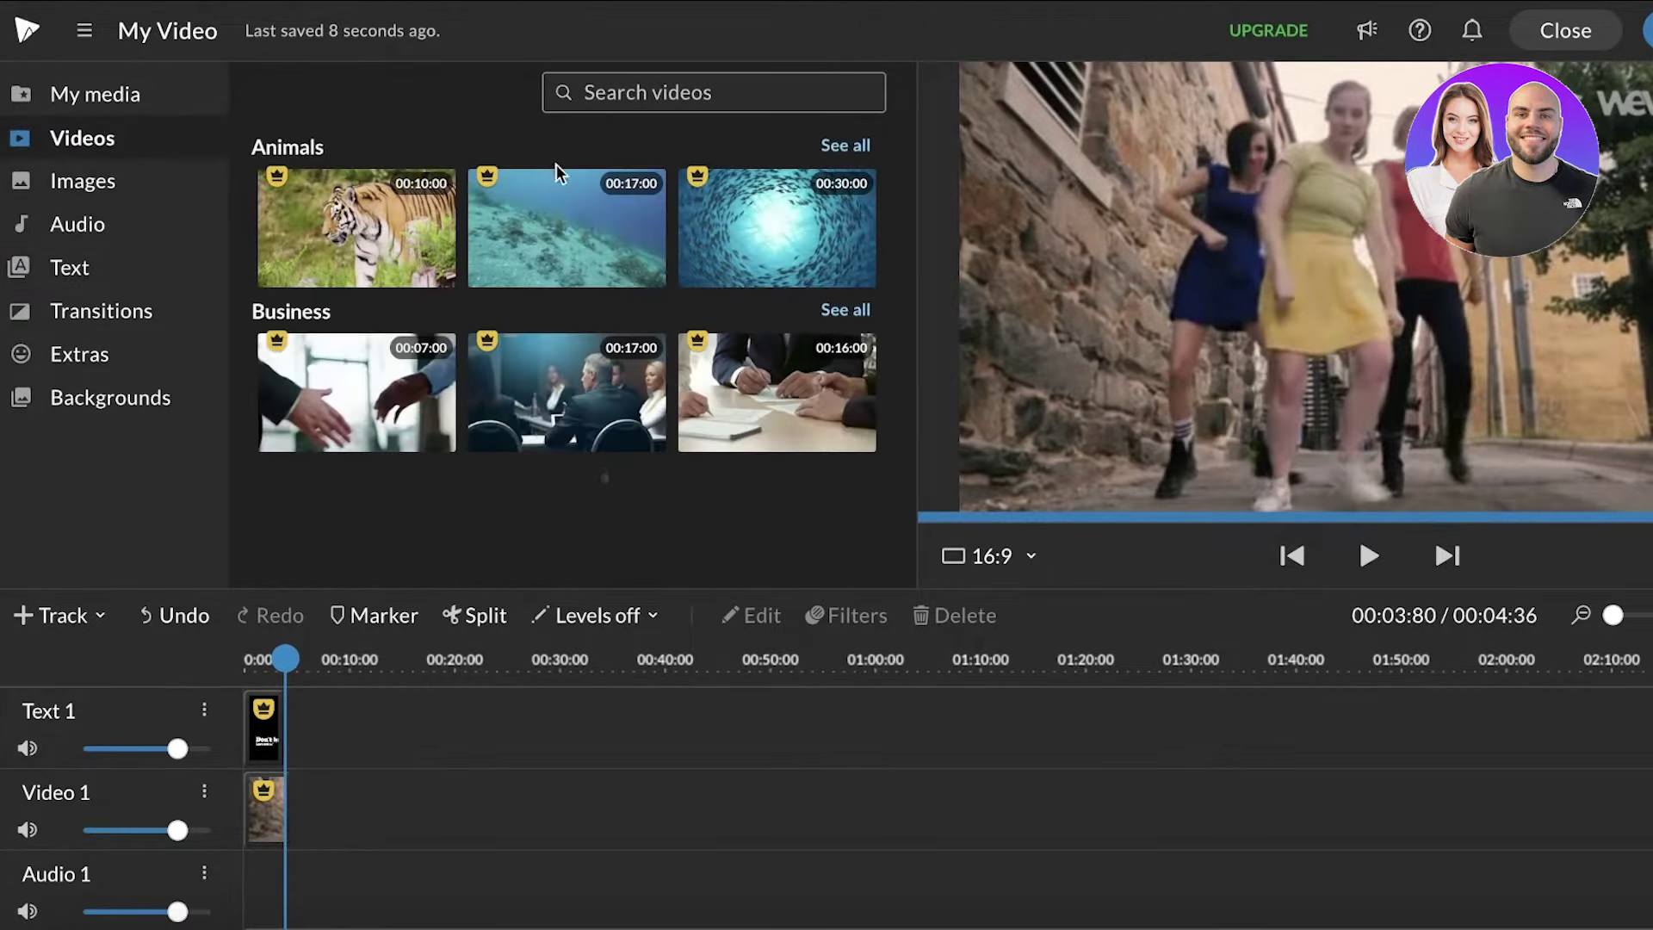
scroll(592, 258, down, 6)
click(700, 89)
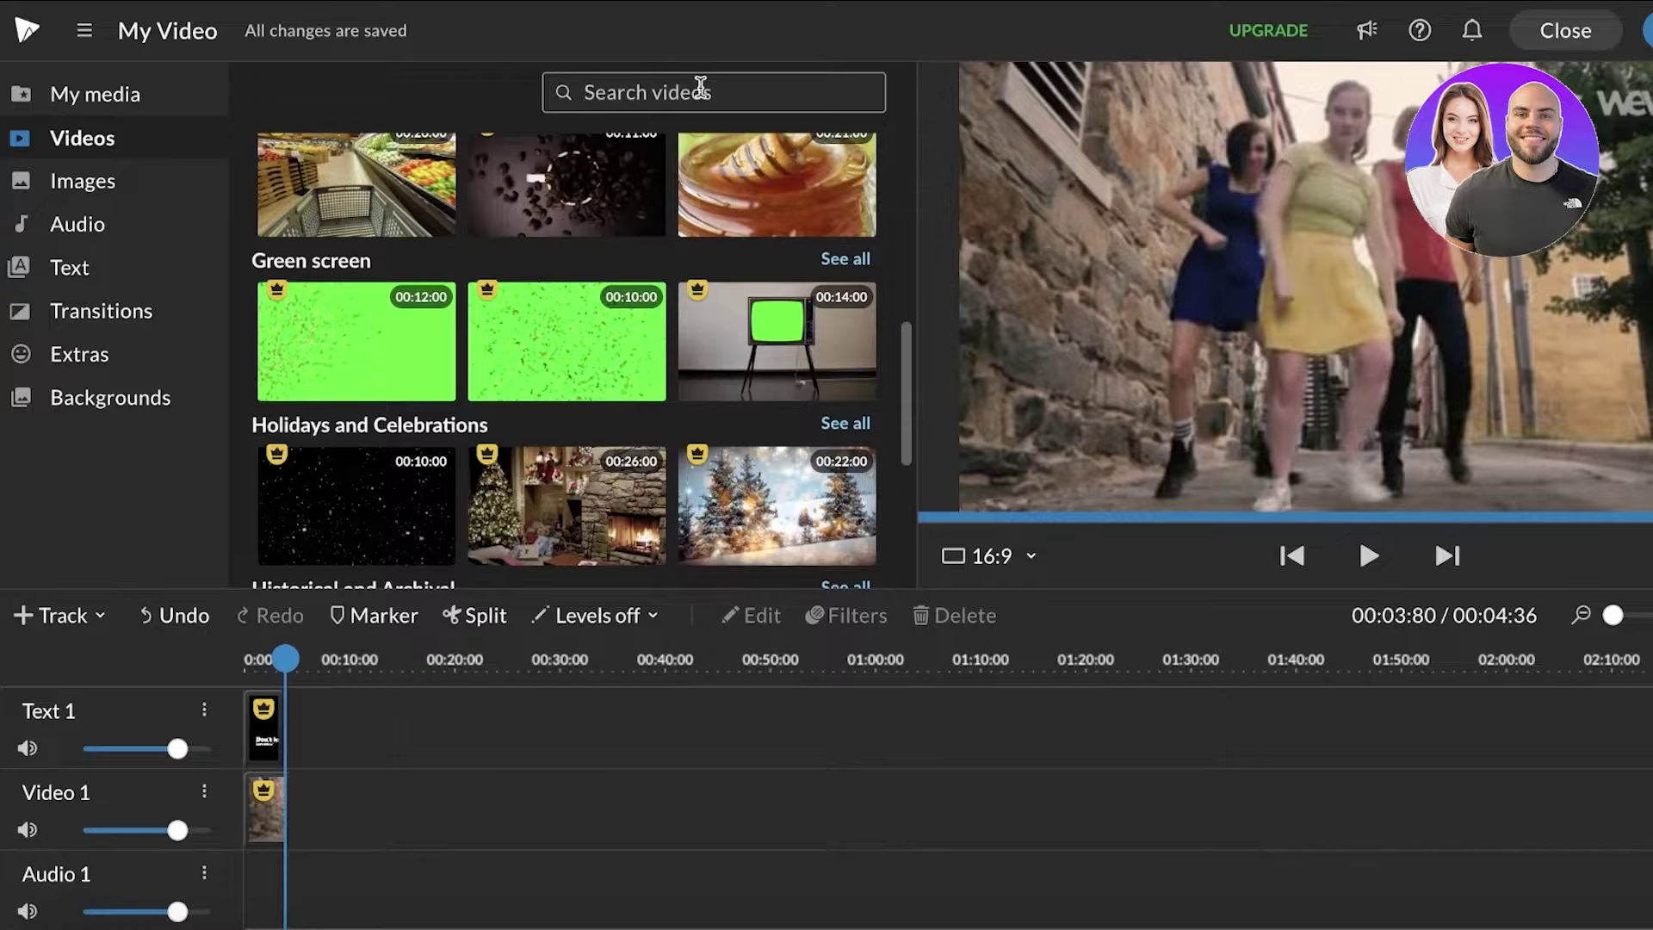
text(dance class)
key(Return)
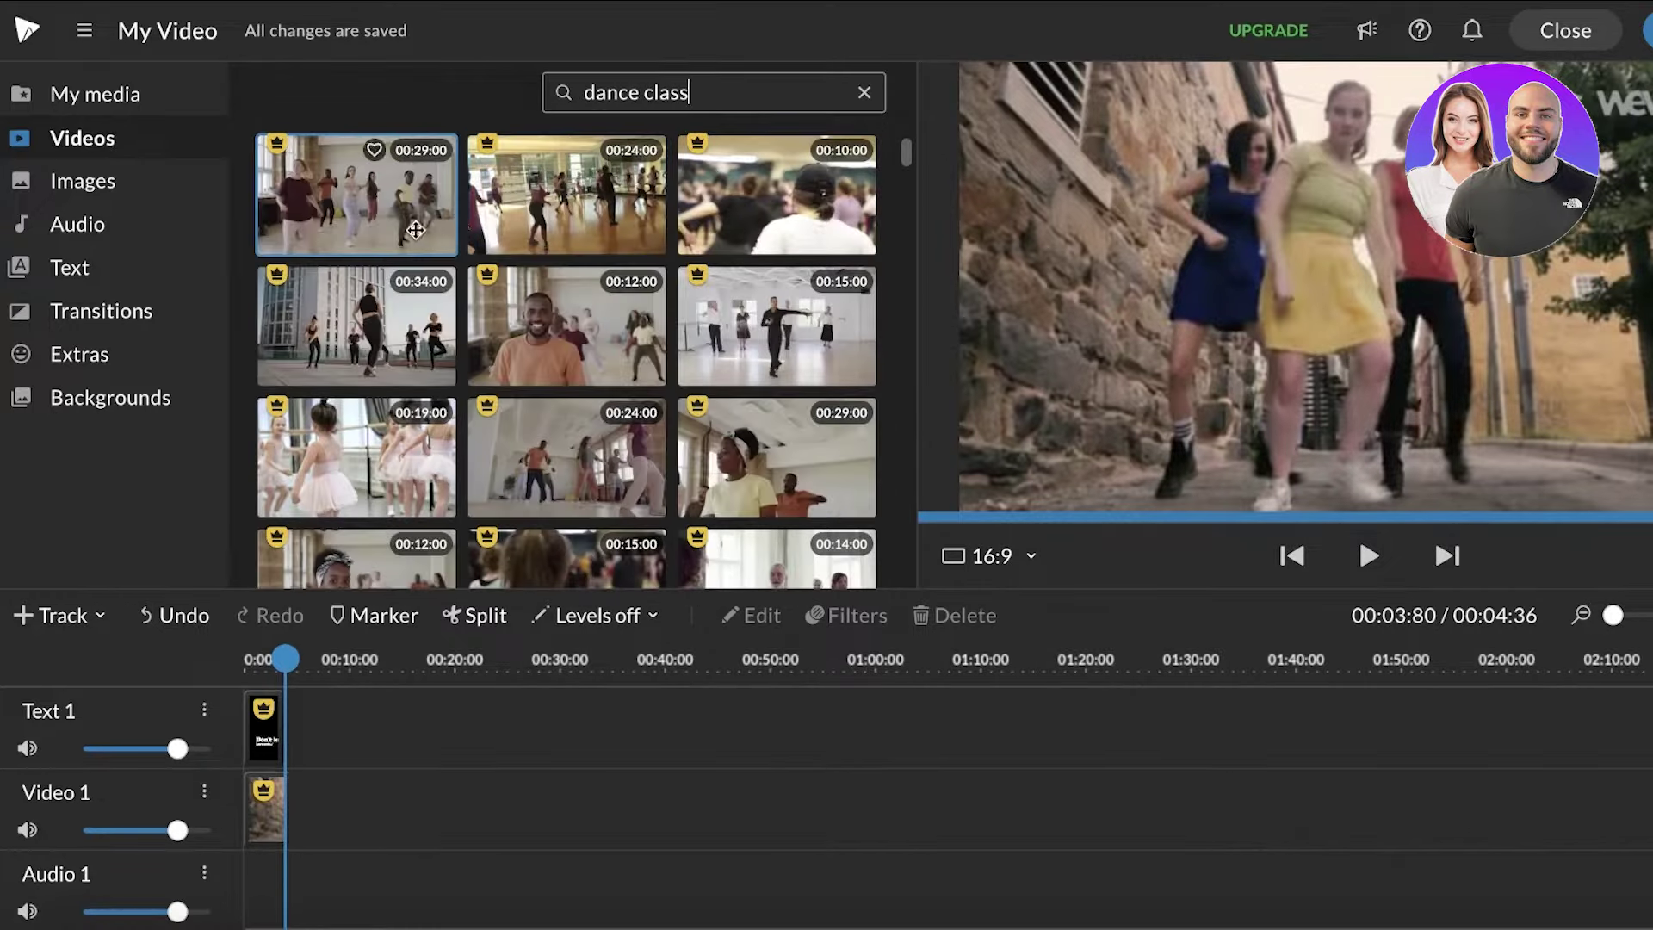
Step: Place the 24-second dance studio clip directly after the caption on the Text 1 track
scroll(470, 374, down, 2)
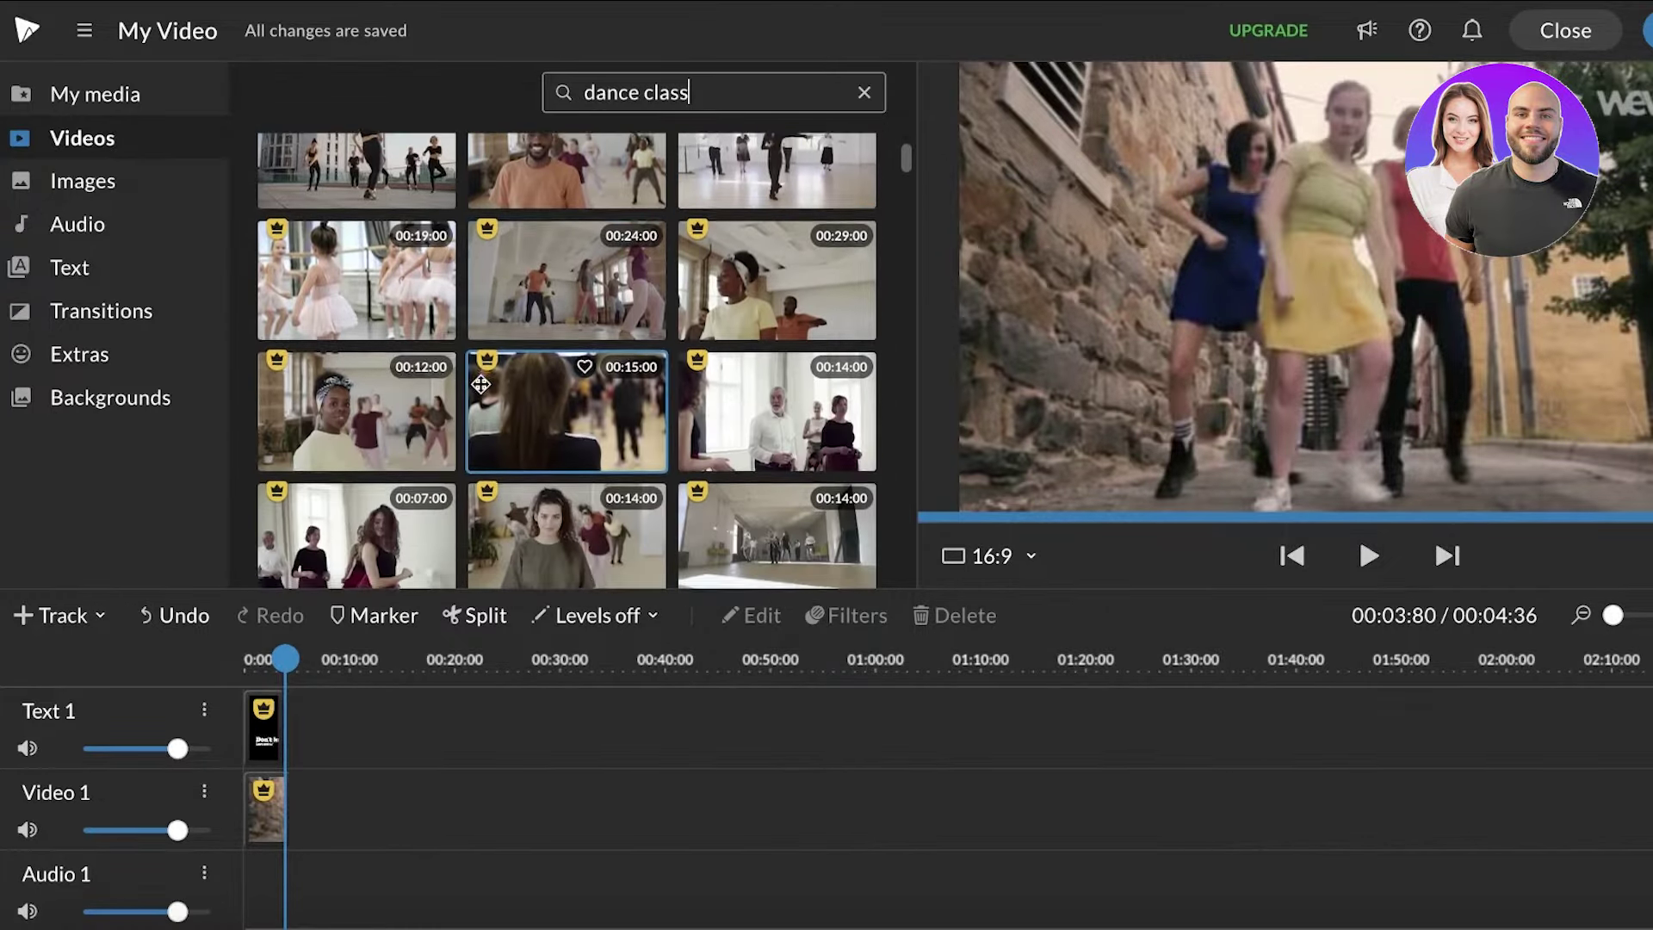
drag(547, 286, 306, 726)
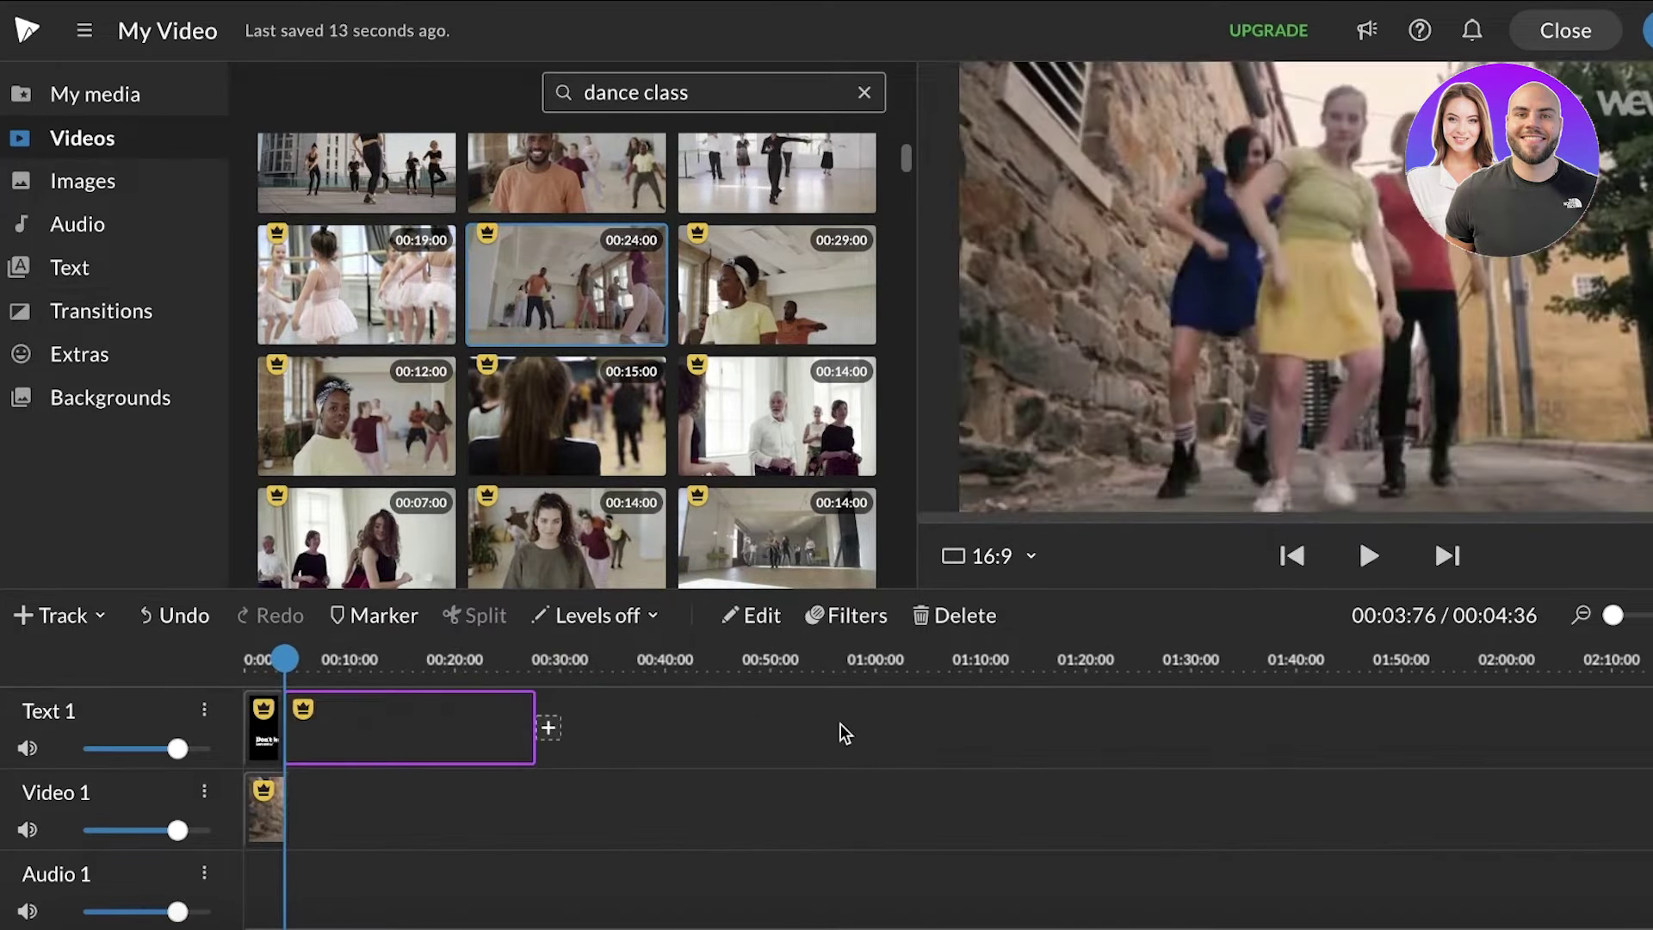
click(381, 727)
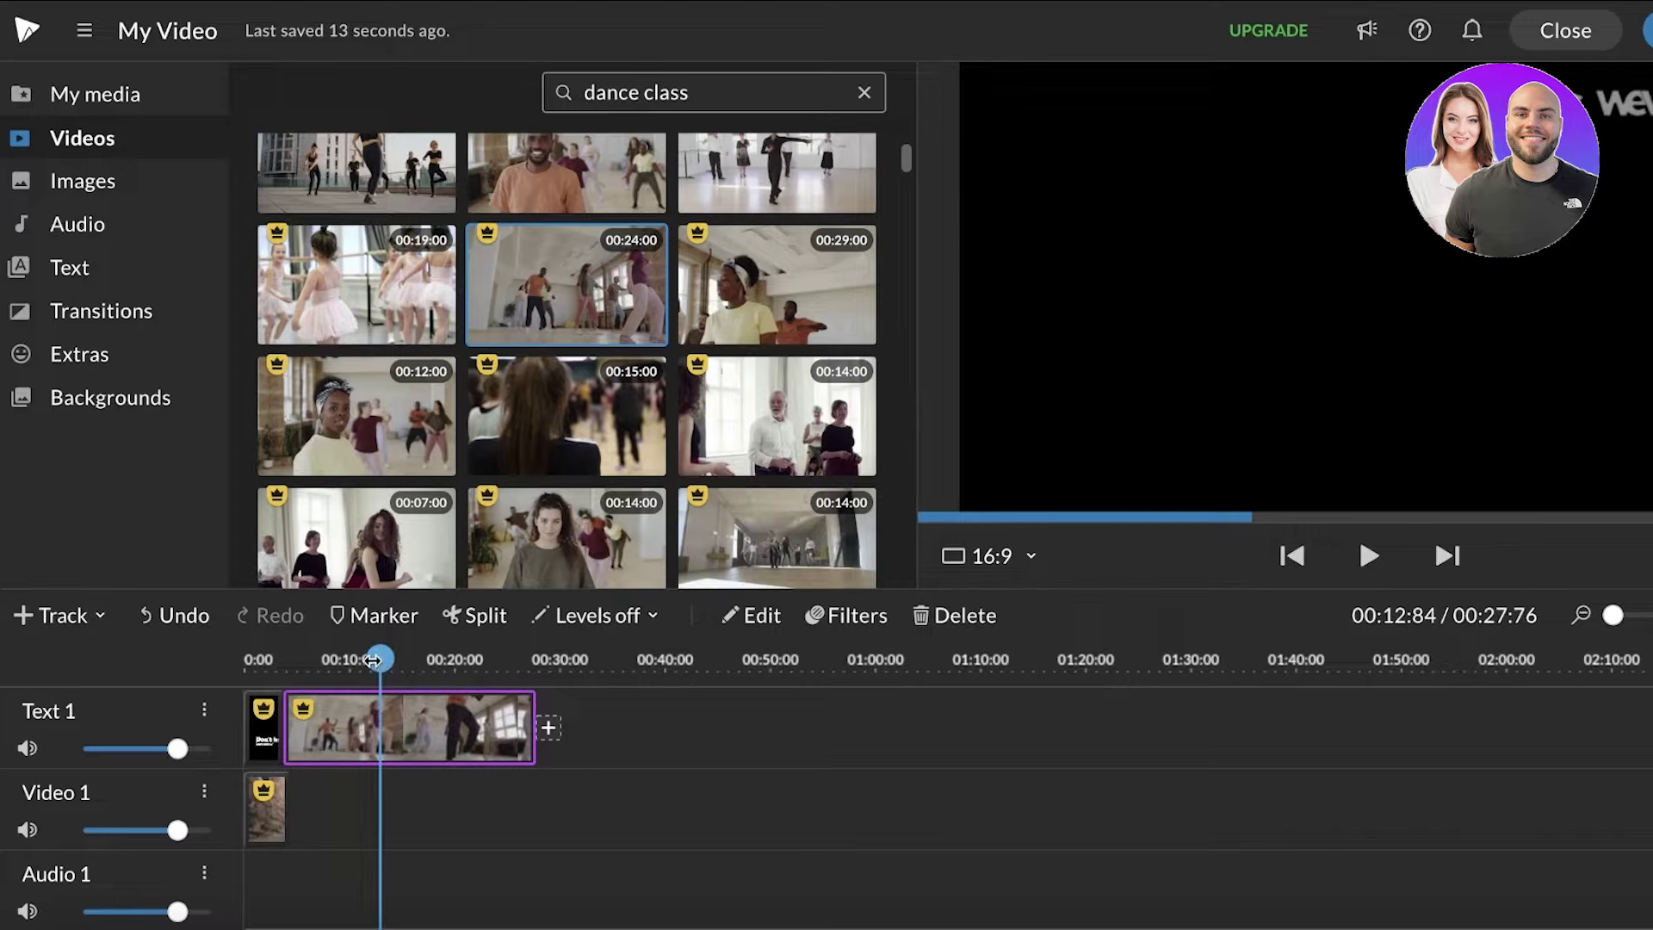
Step: Scrub through the timeline from the start to preview the added dance studio footage
drag(372, 660, 215, 702)
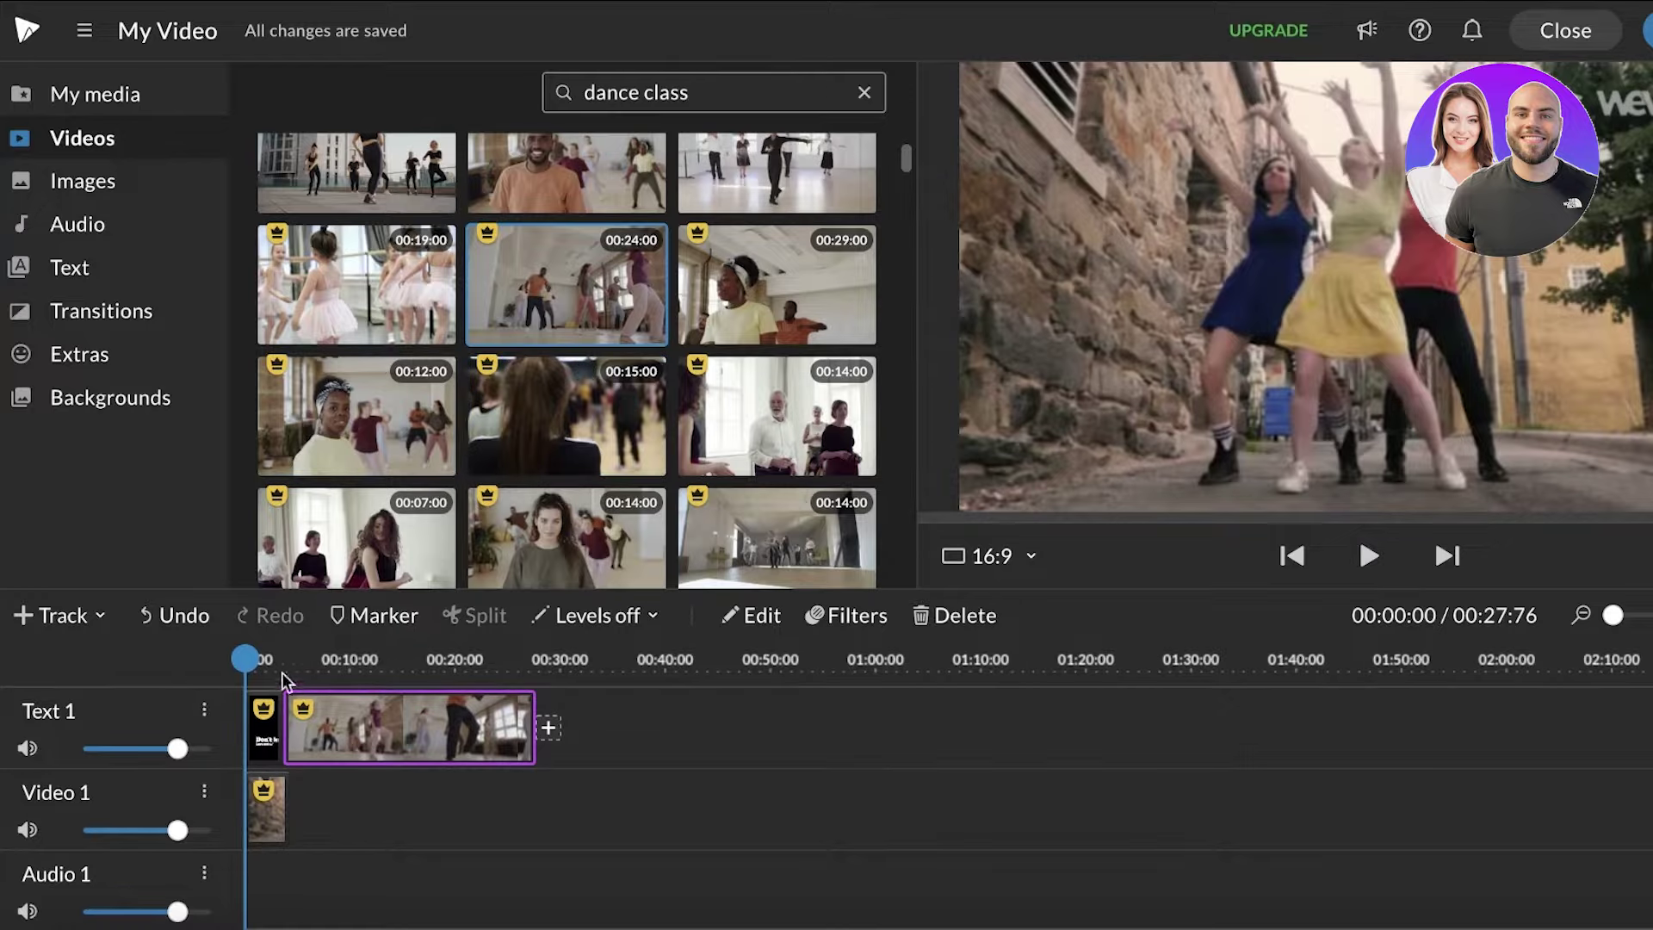
click(344, 656)
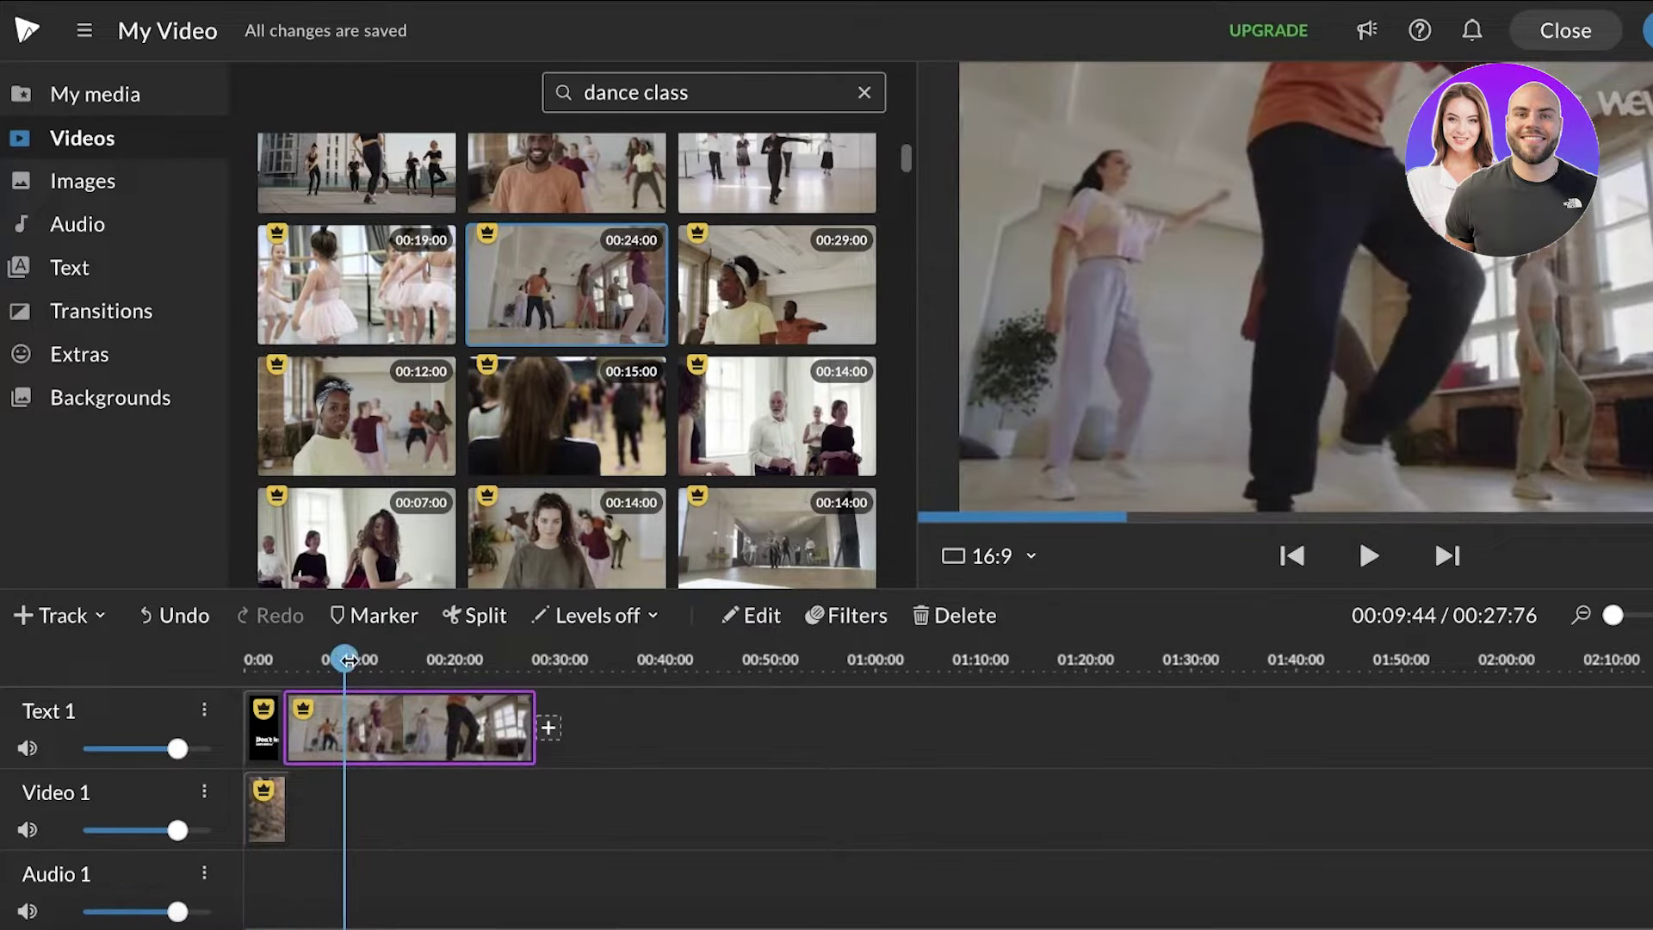
click(394, 658)
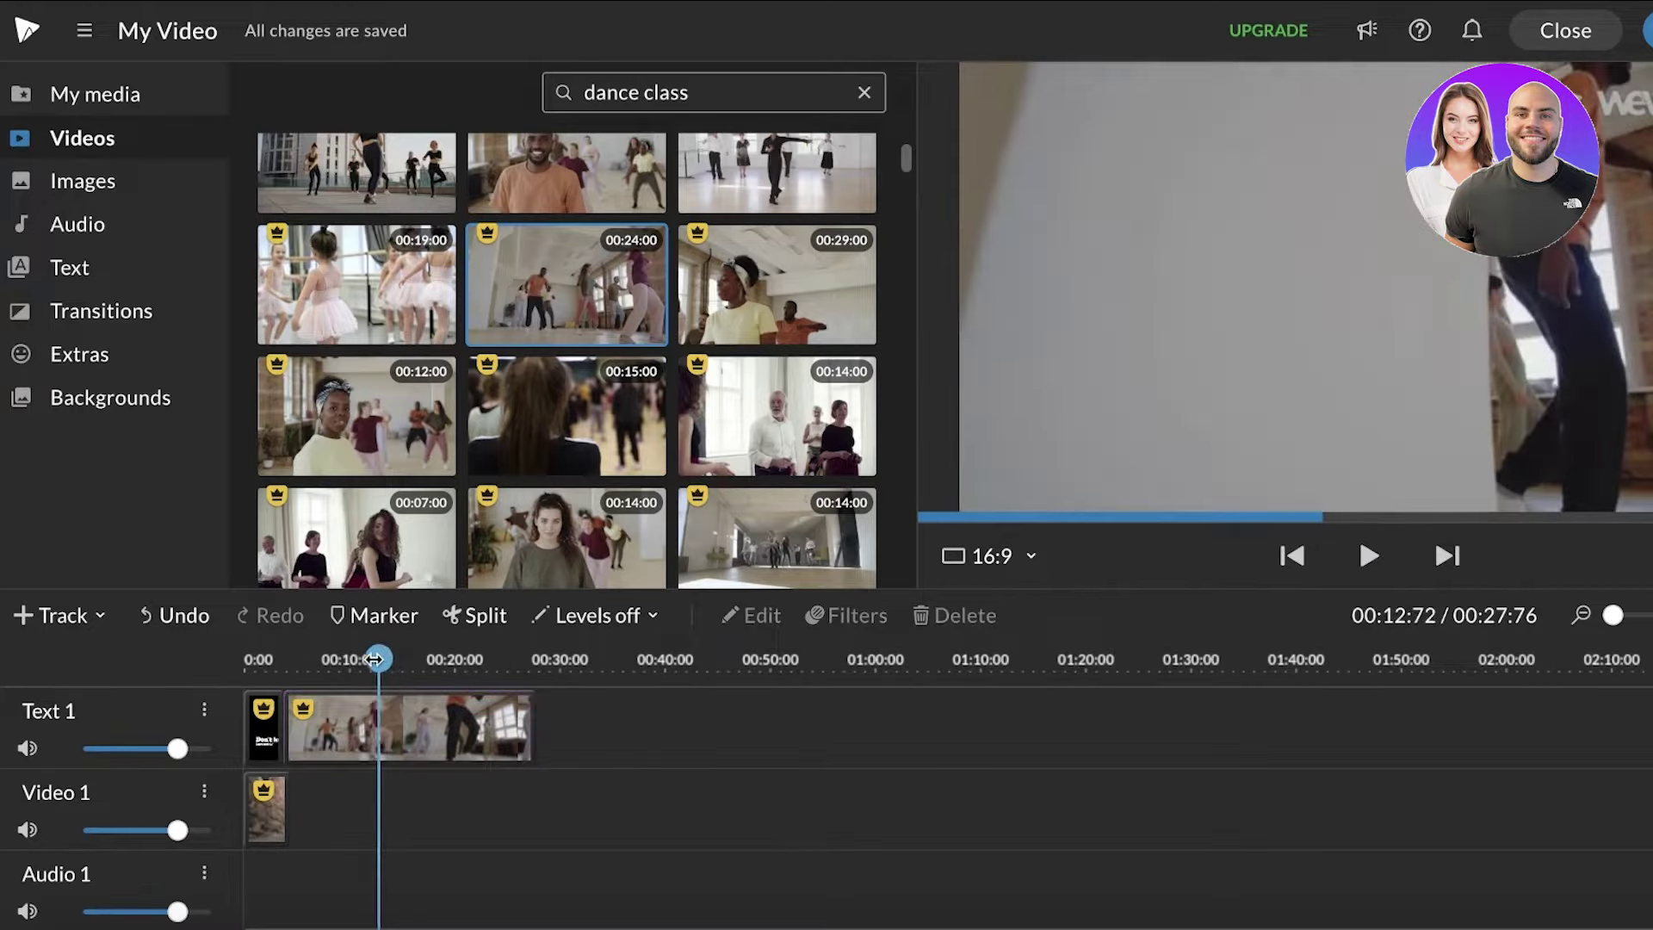
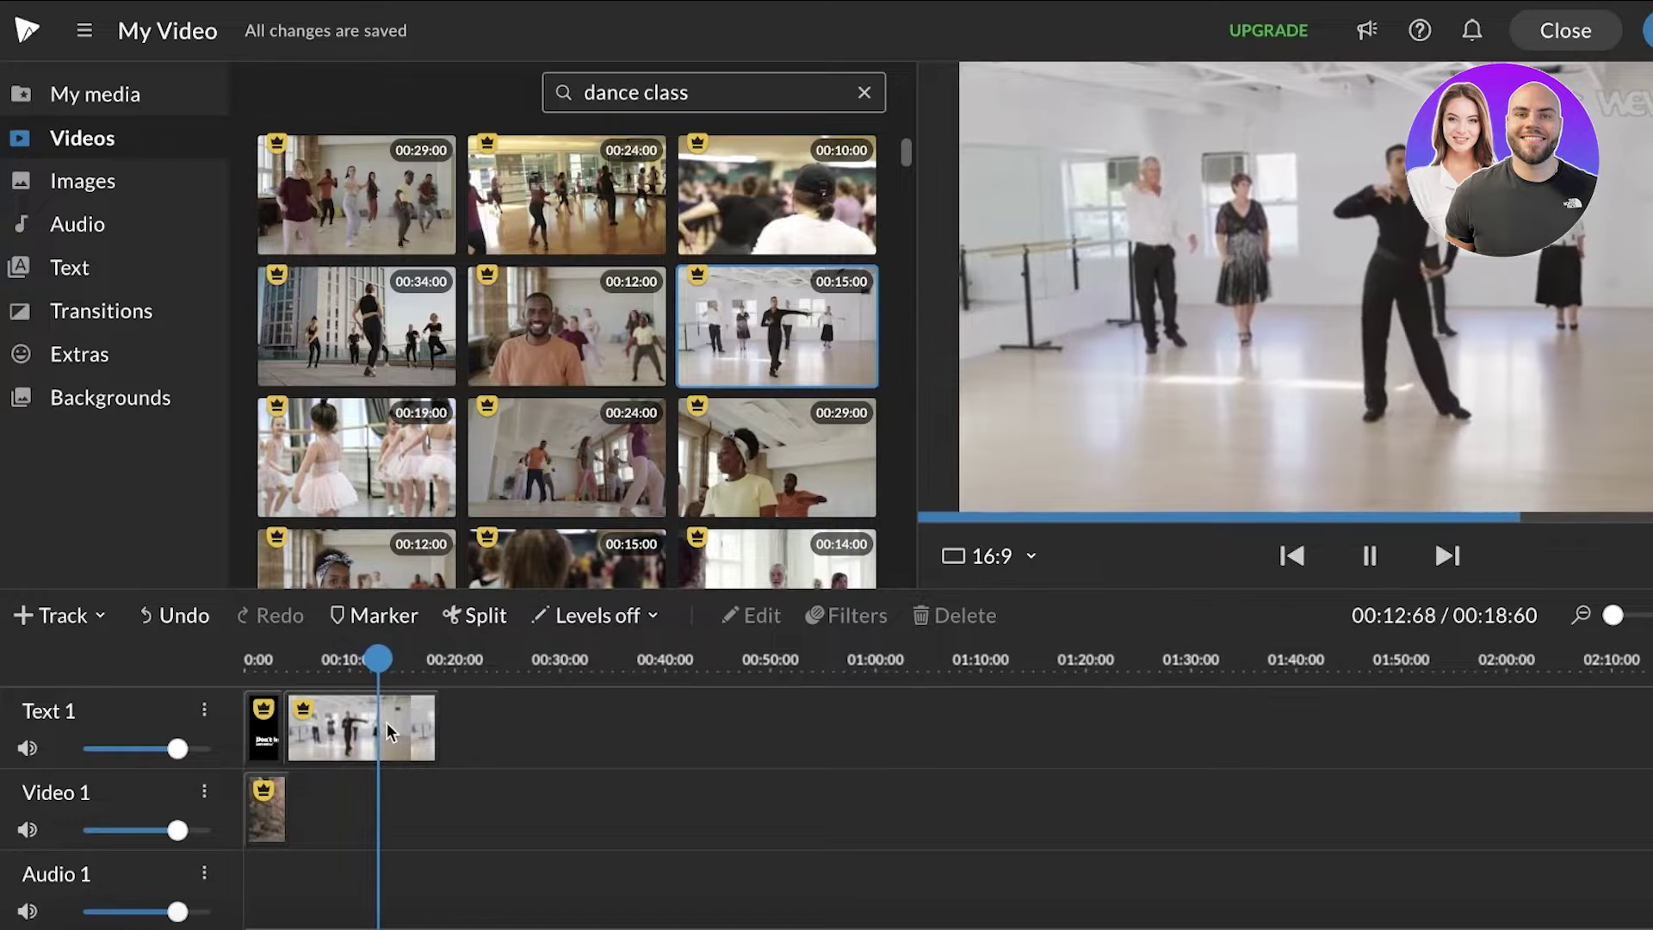
Step: Split the 15-second ballroom dance clip on the Text 1 track at about 00:08:84 and dismiss the transition tip
click(386, 721)
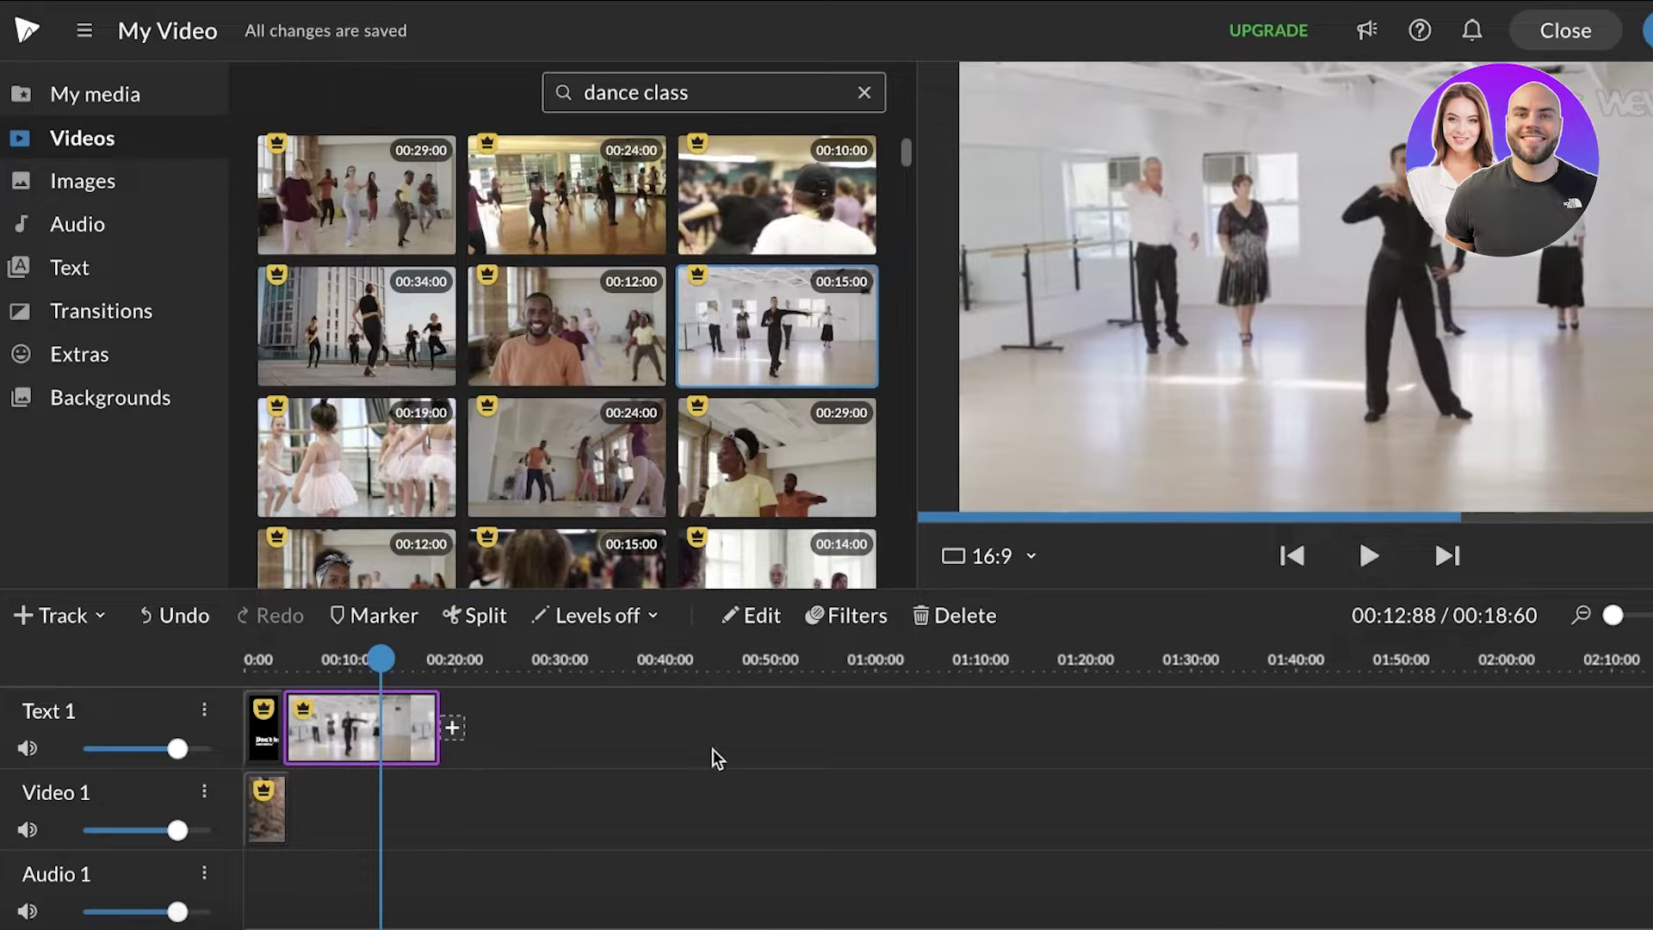
drag(379, 662, 340, 661)
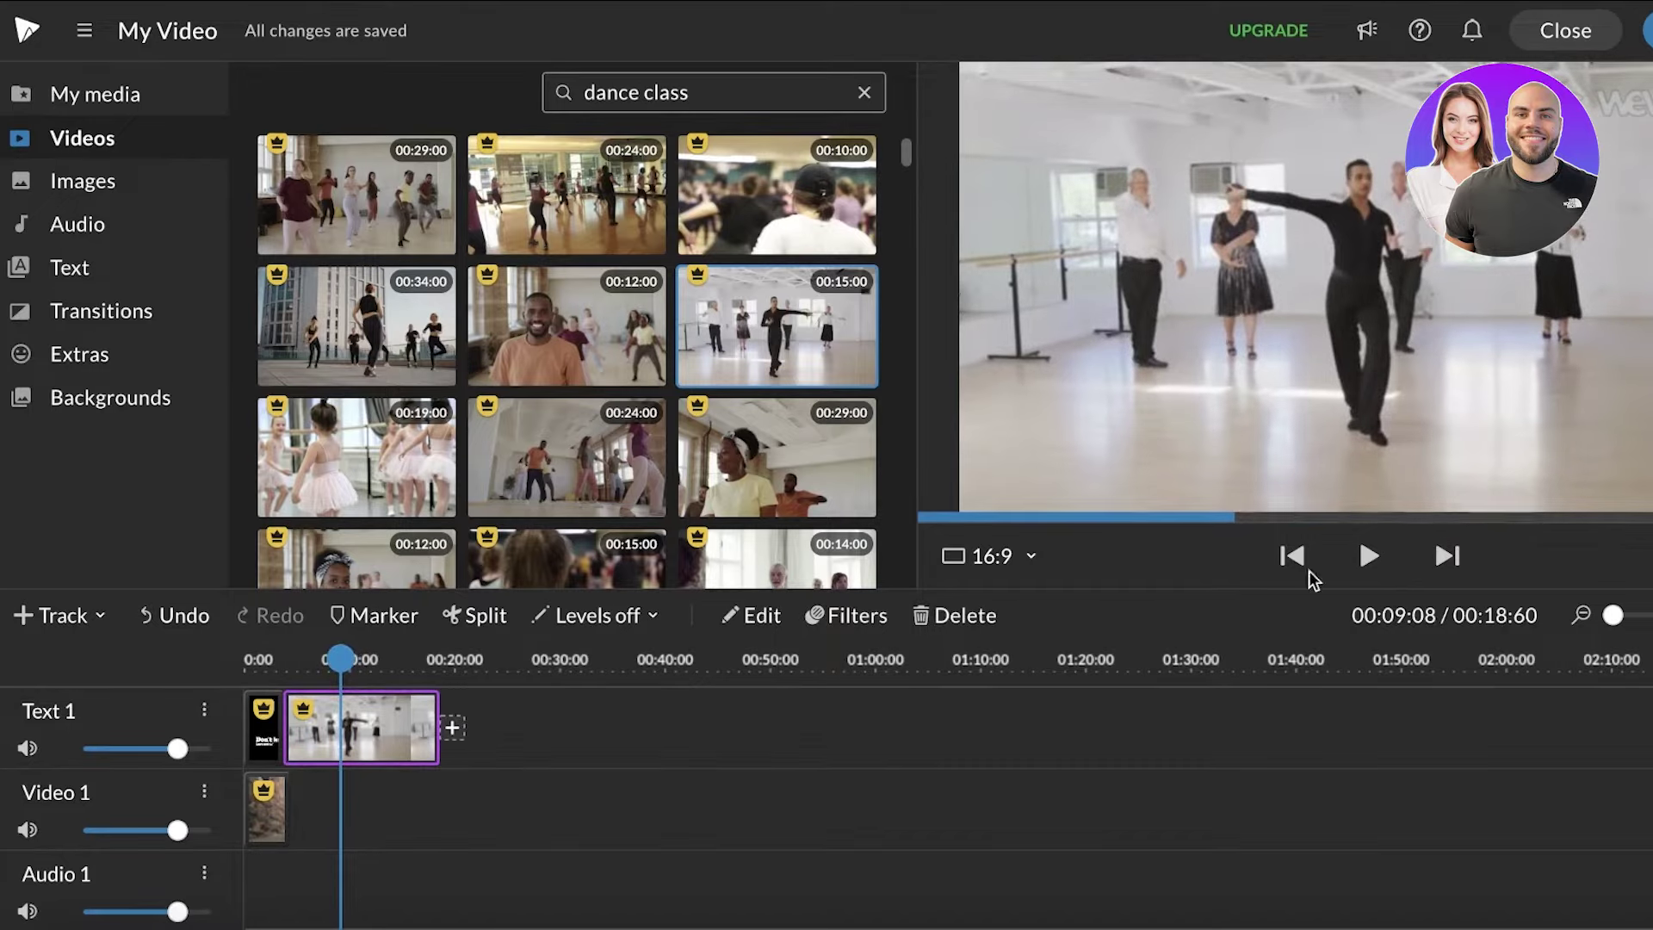
drag(342, 659, 340, 657)
click(474, 616)
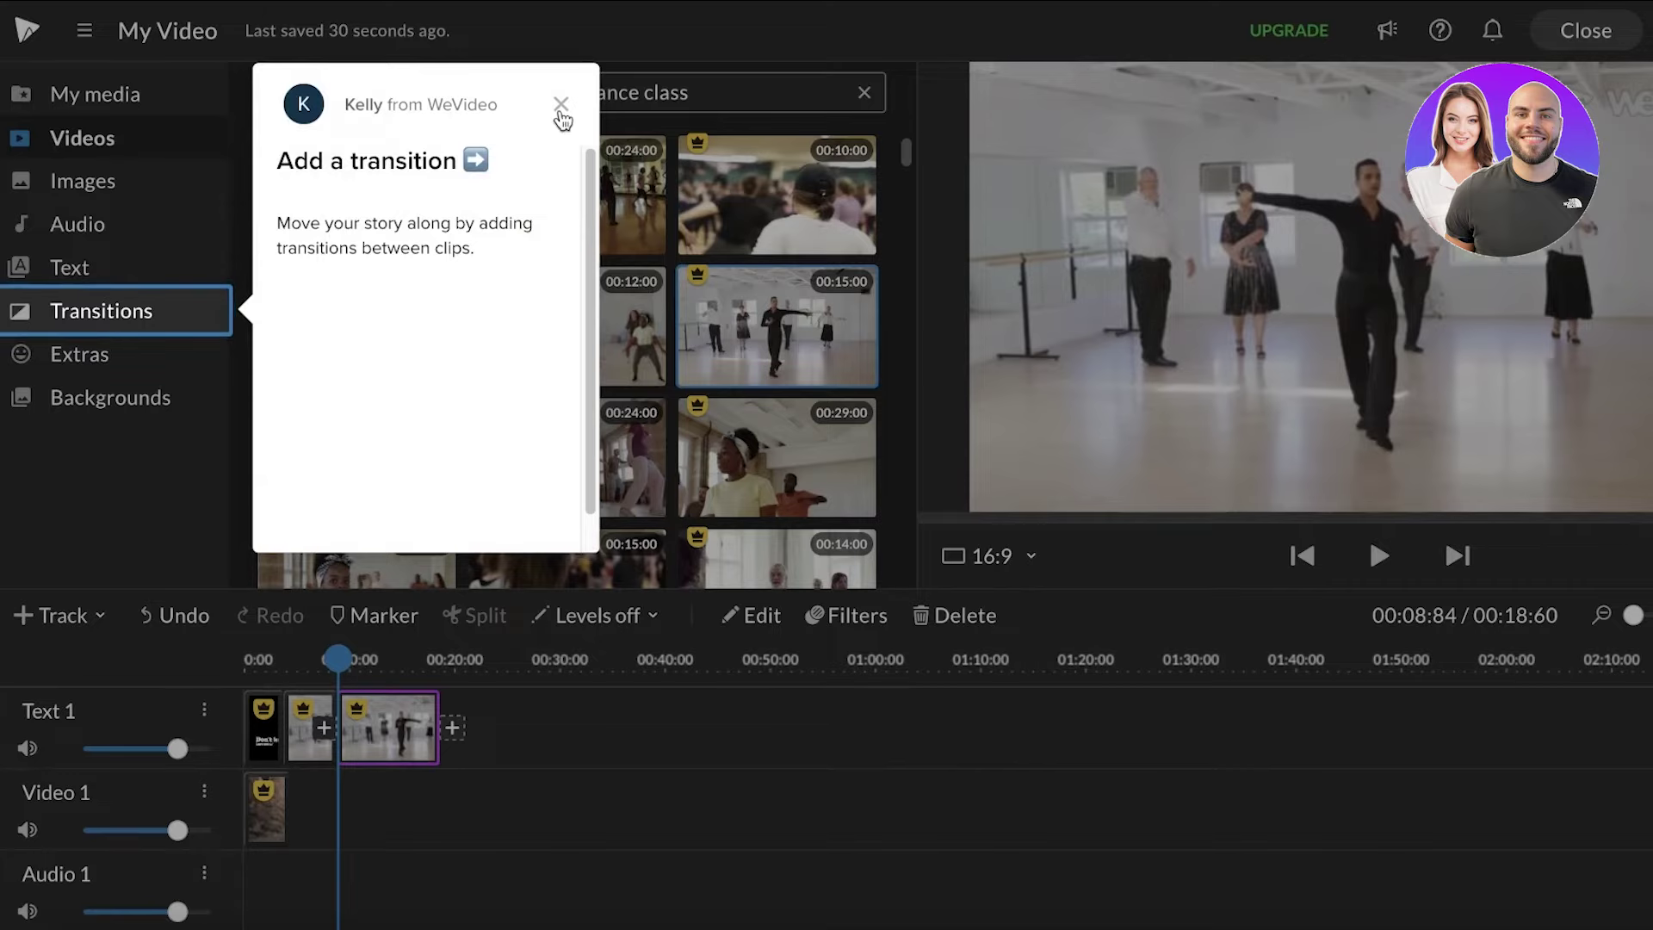
click(560, 107)
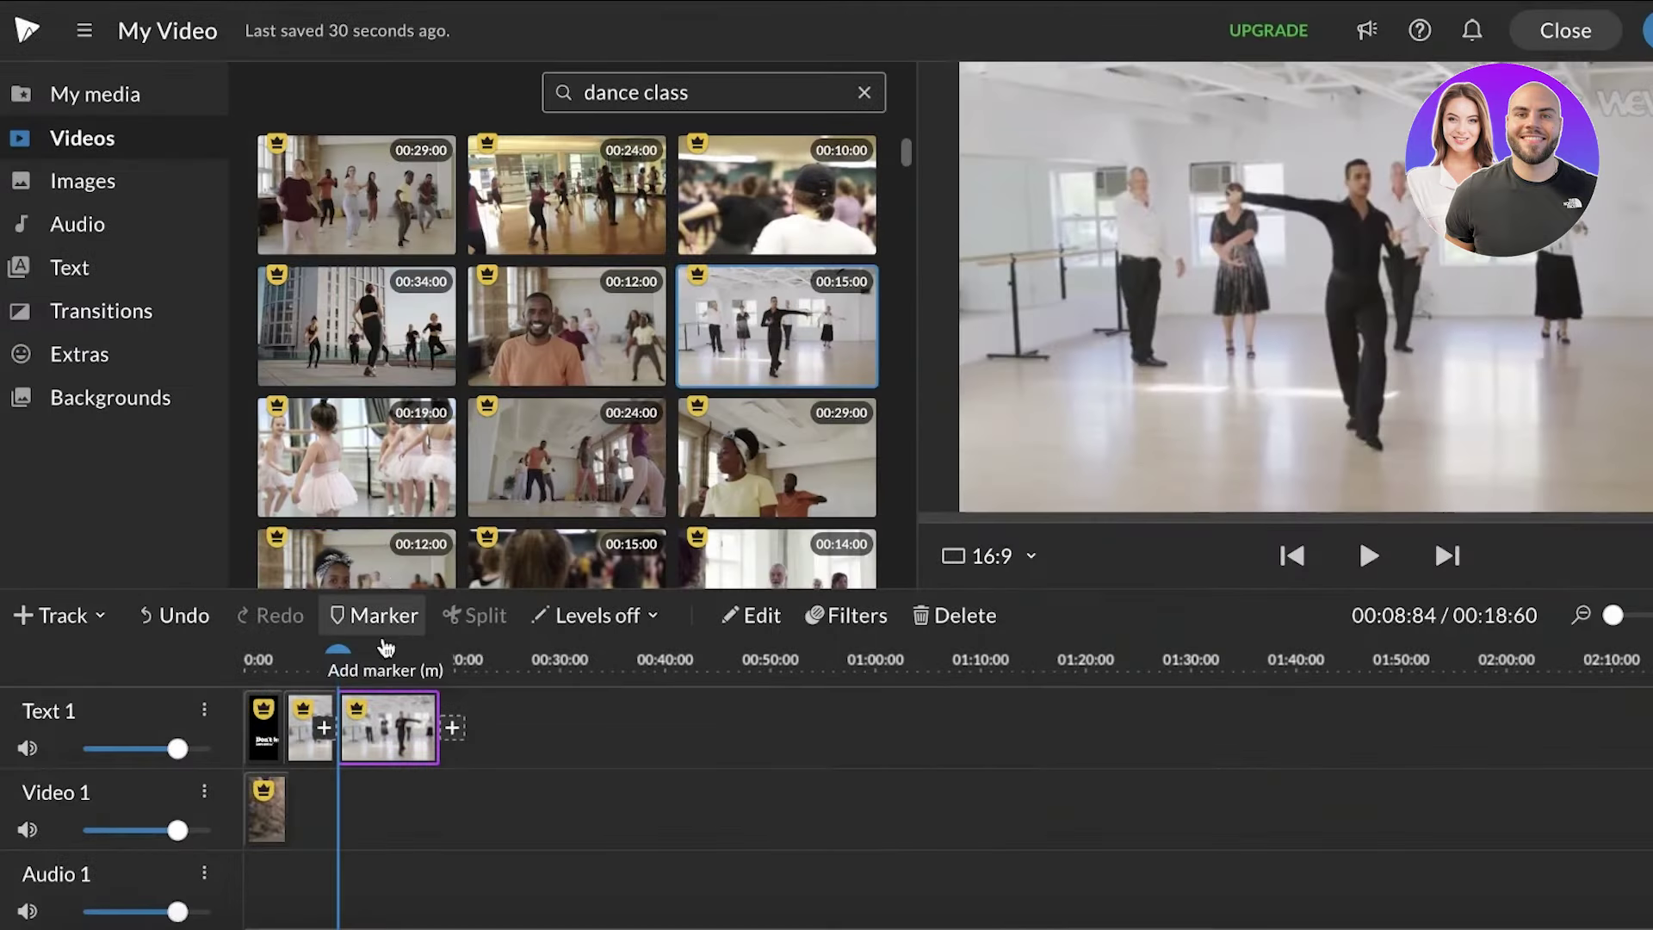
Step: Split the ballroom dance clip again at about 00:13:20 and remove the middle segment between the two cuts
drag(337, 656, 387, 672)
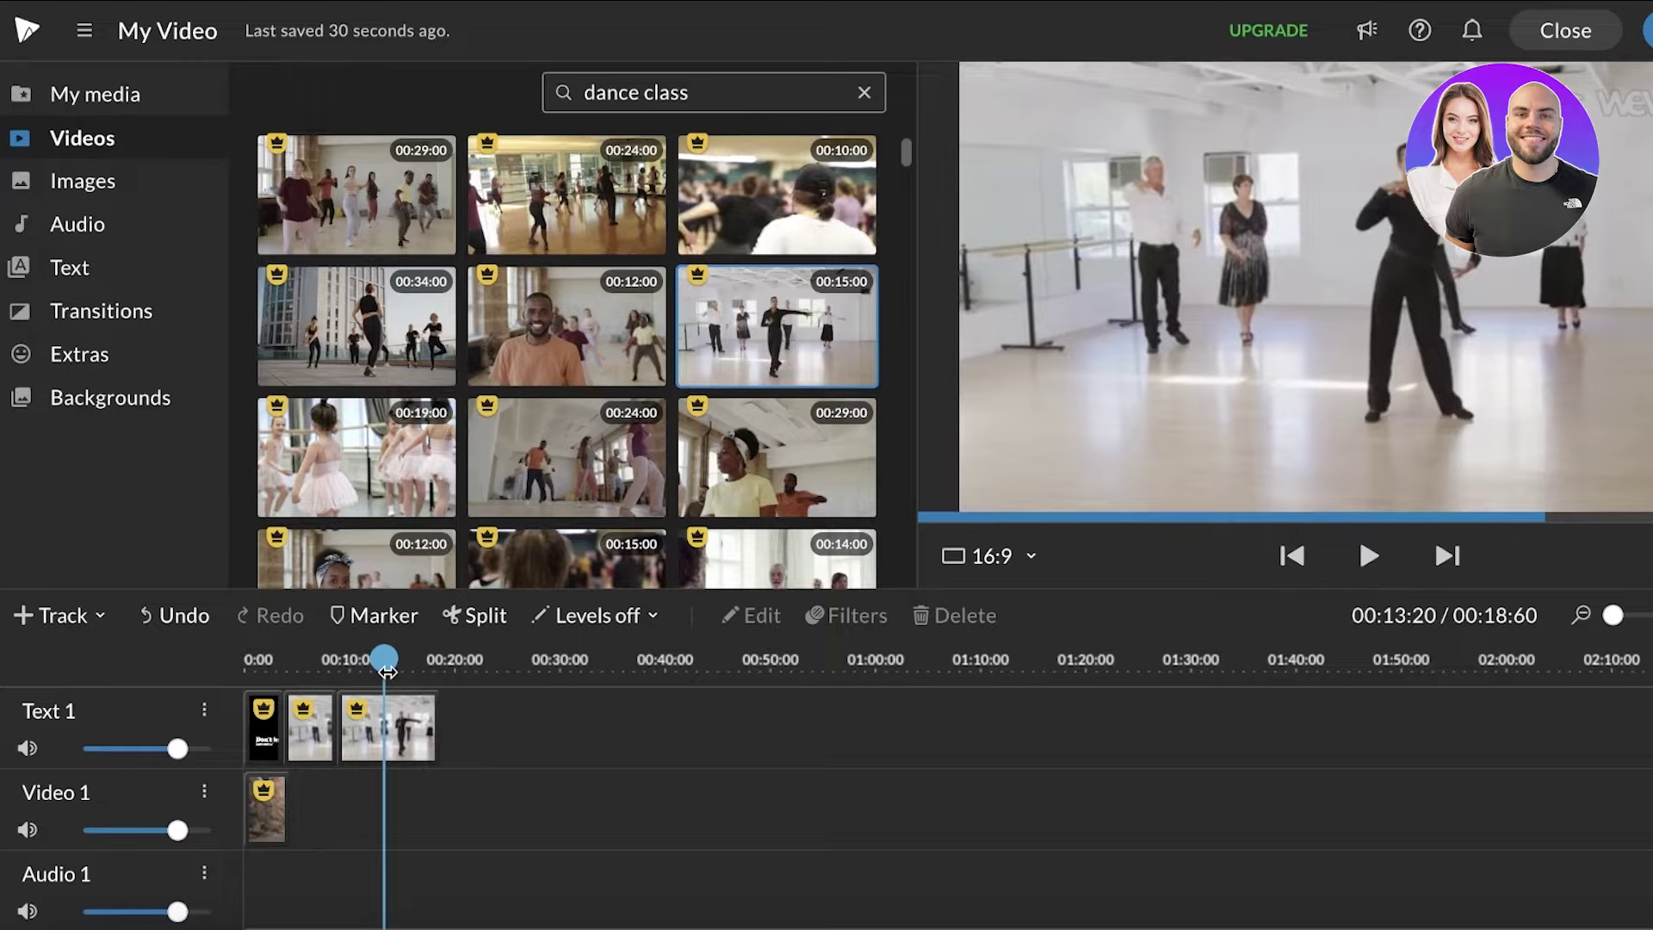
click(476, 614)
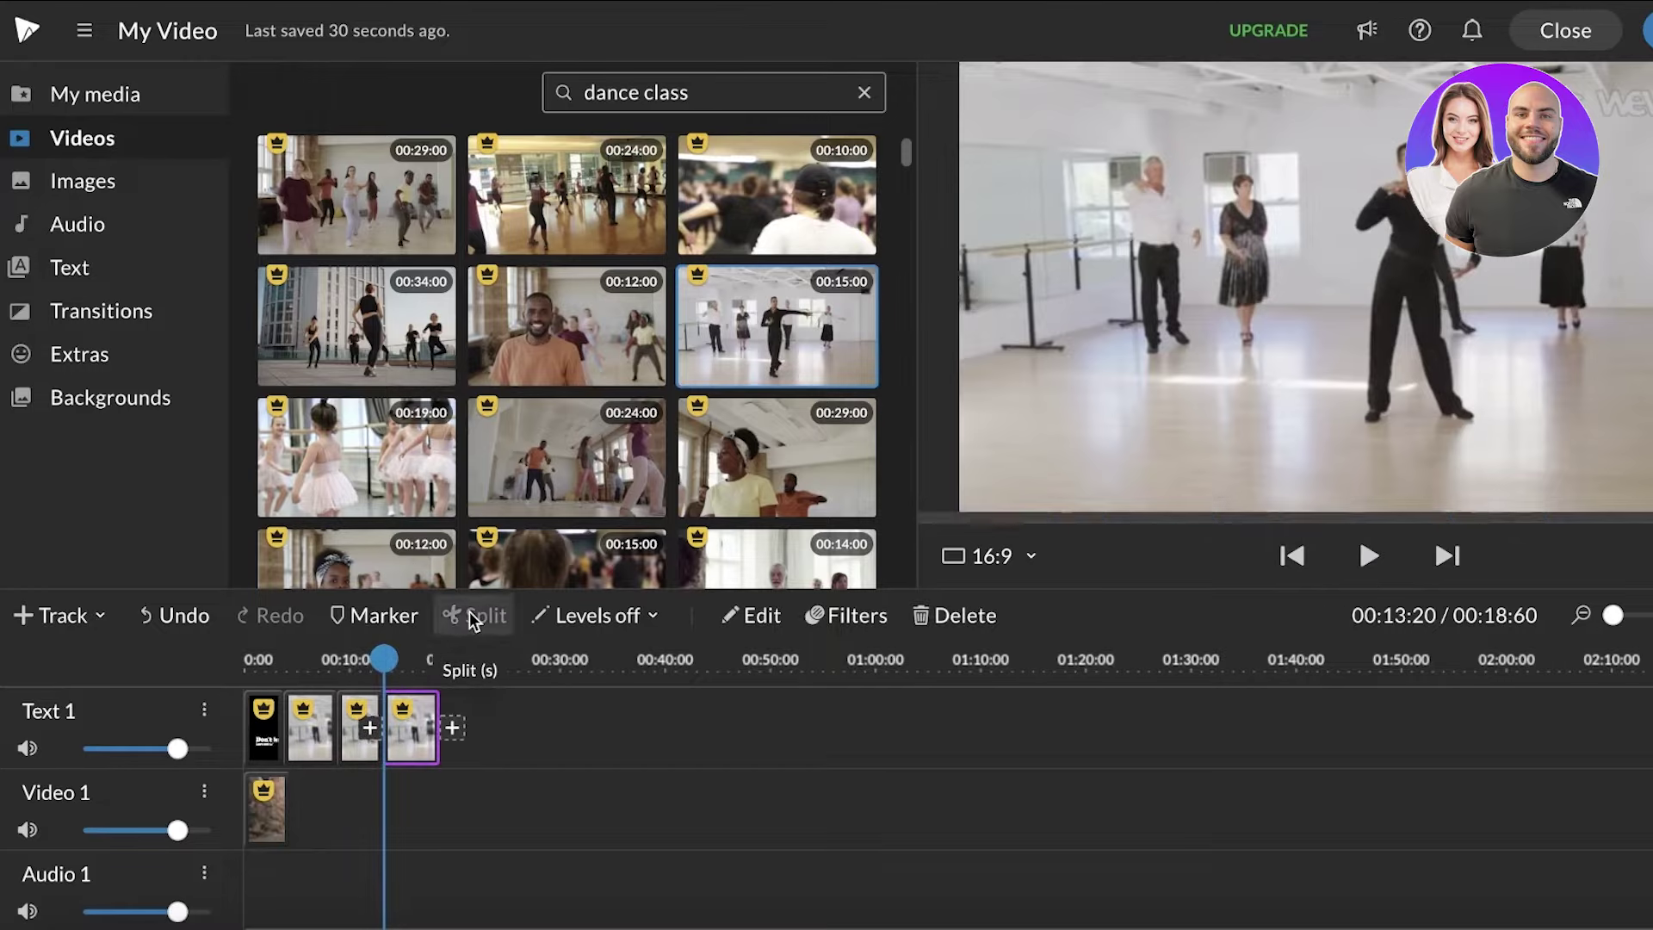
click(348, 747)
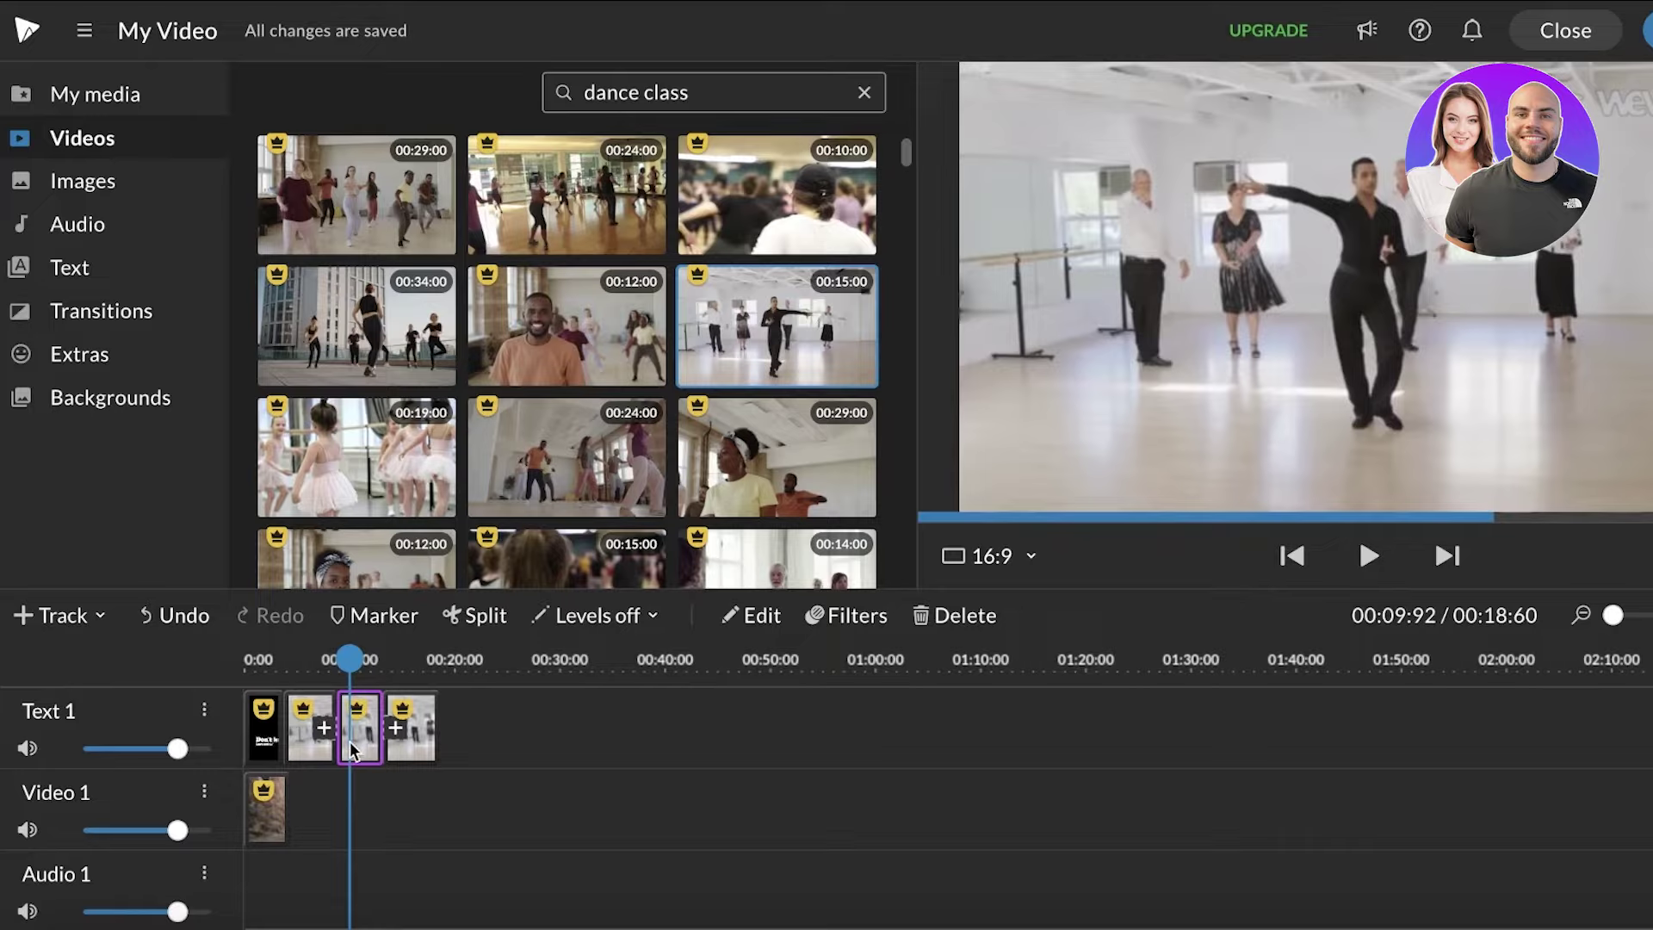
mouse_move(349, 747)
mouse_down()
mouse_move(388, 744)
mouse_move(344, 736)
mouse_up()
Step: Play the video across the cut, and replay it from the beginning to check the edit before pausing
drag(337, 659, 268, 659)
click(1374, 559)
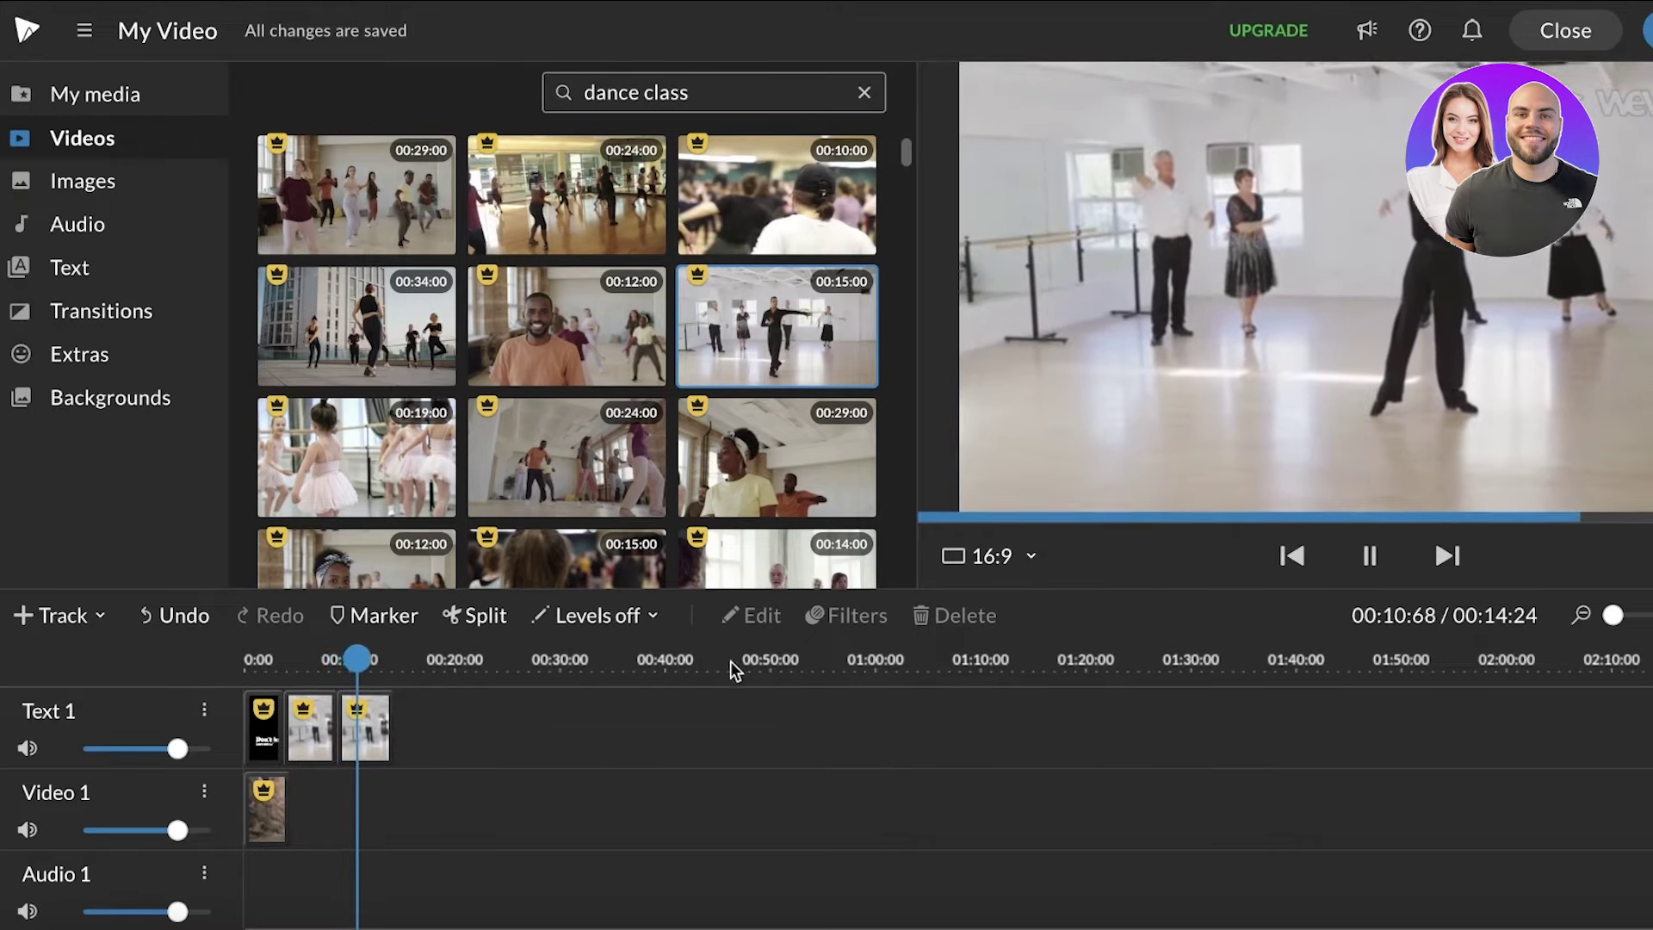
drag(379, 659, 214, 675)
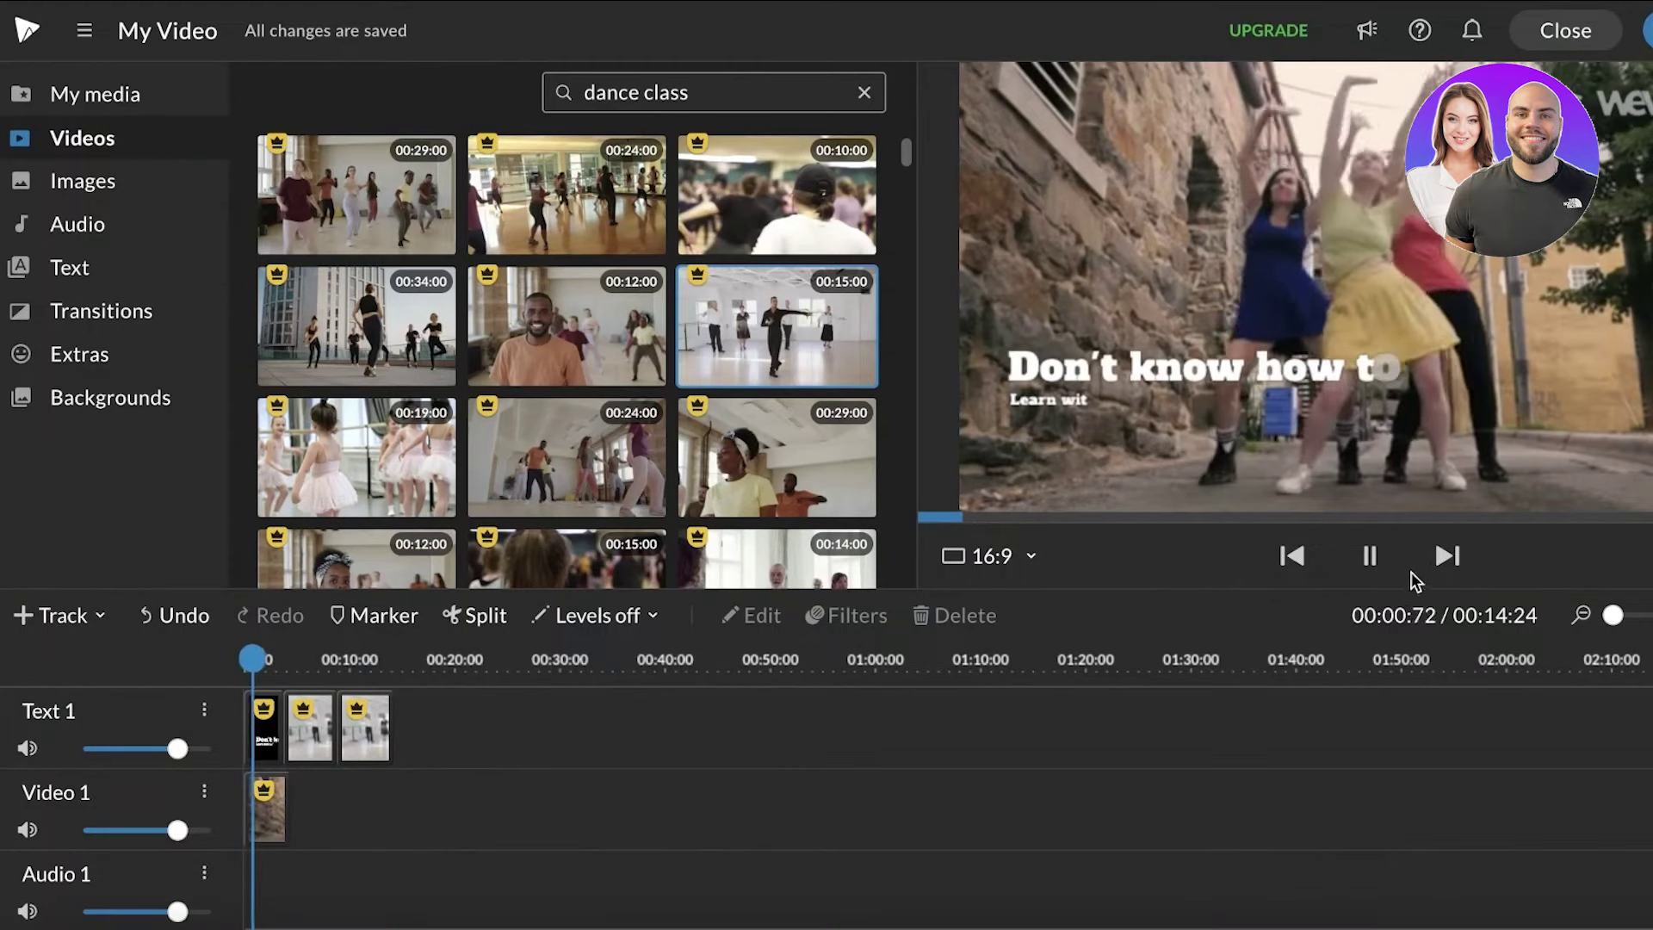
click(1388, 566)
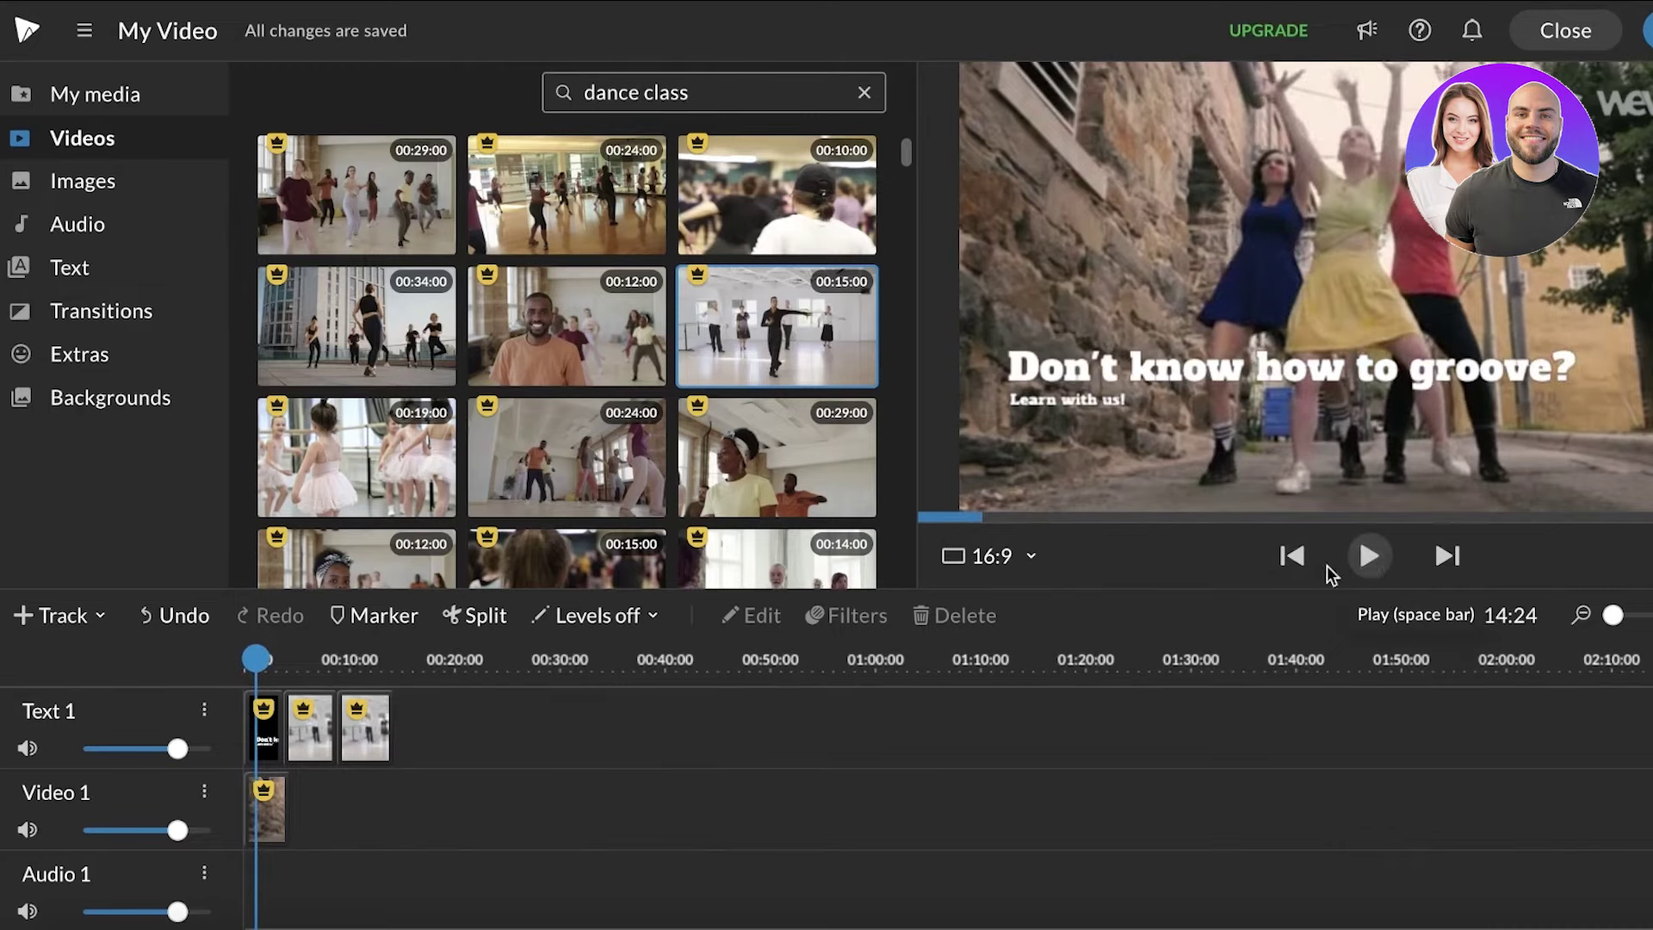
Step: Look through the extras and transitions libraries, then place the Filmstrip transition between the two ballroom dance clips on the Text 1 track
click(86, 362)
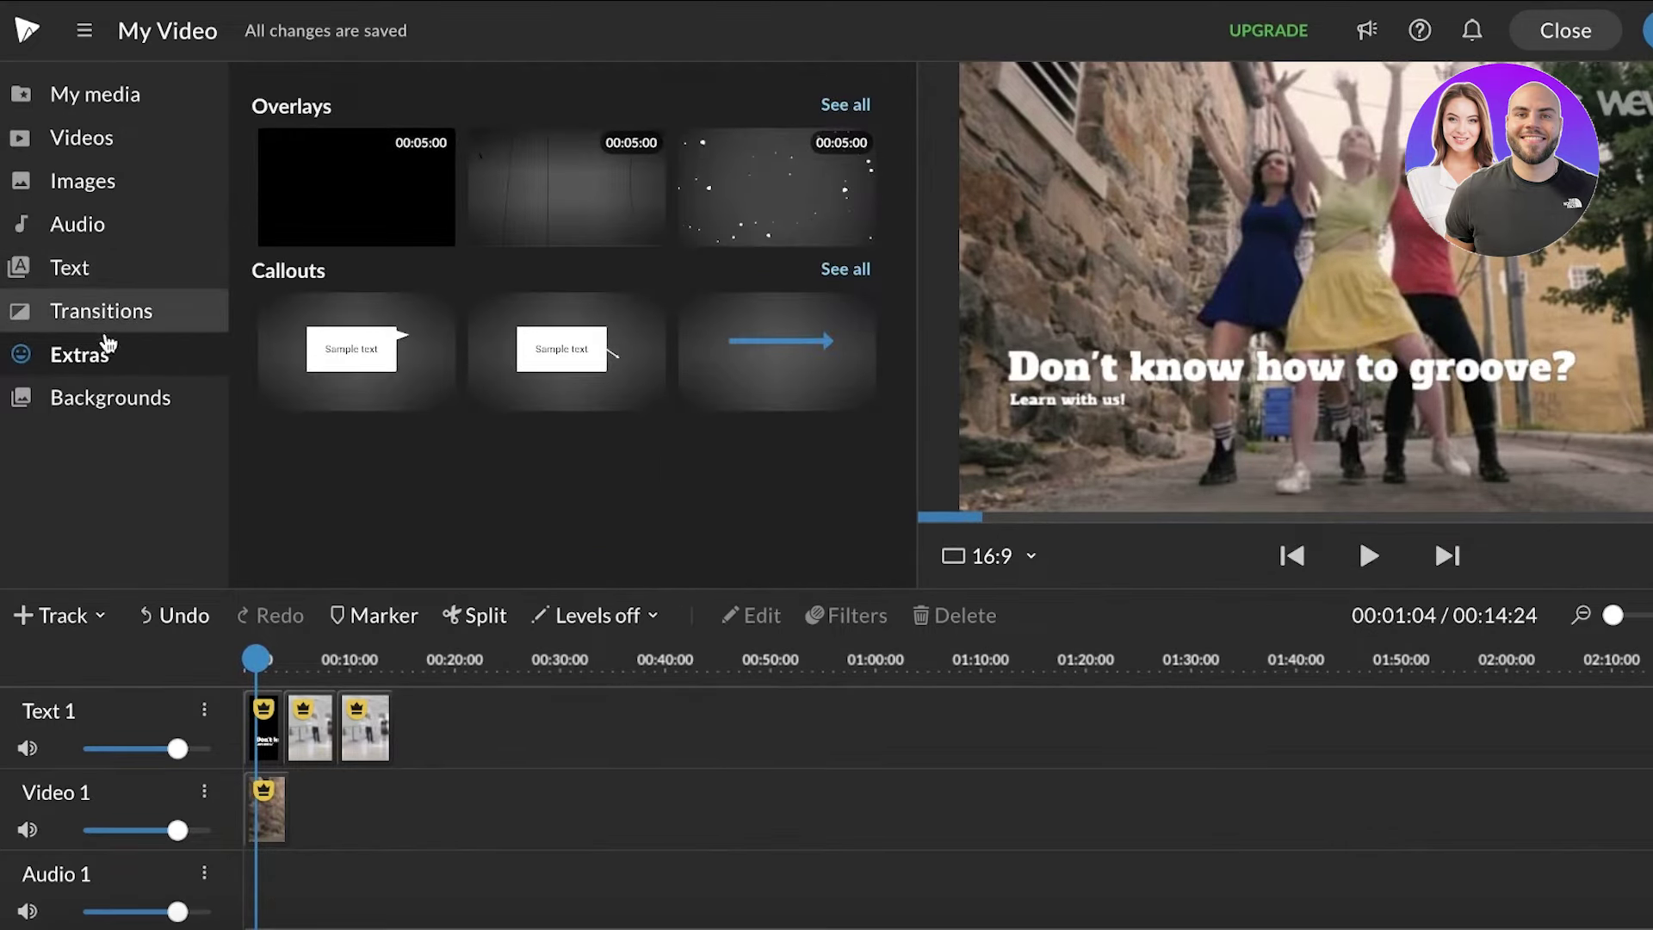
click(273, 707)
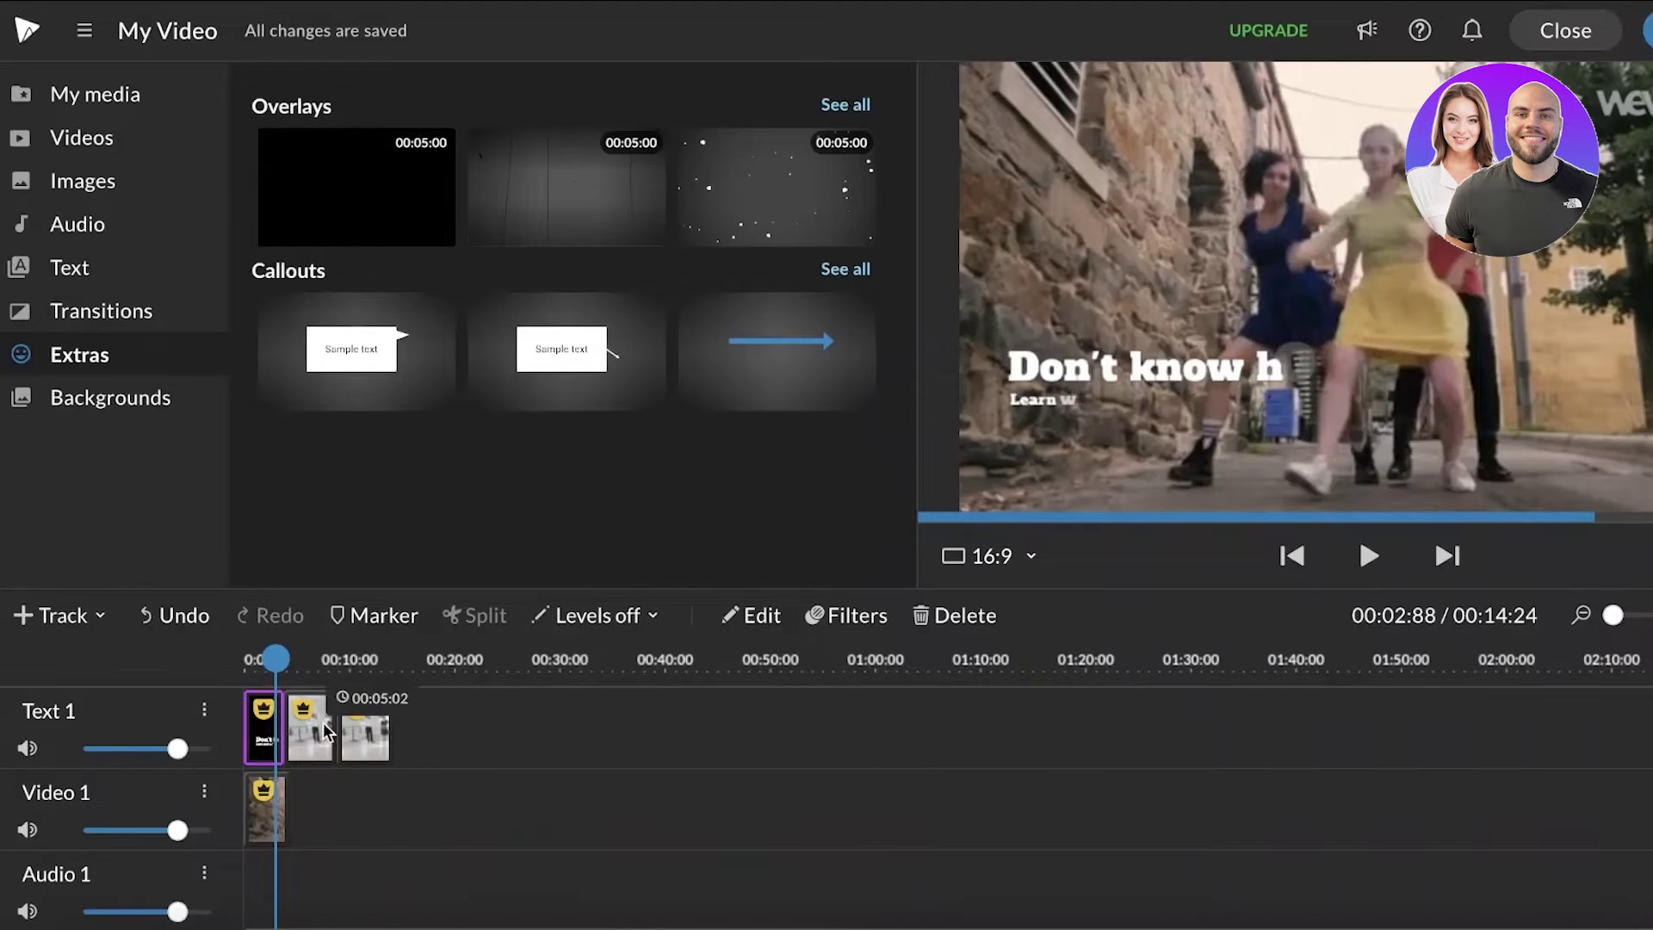
click(320, 728)
click(99, 321)
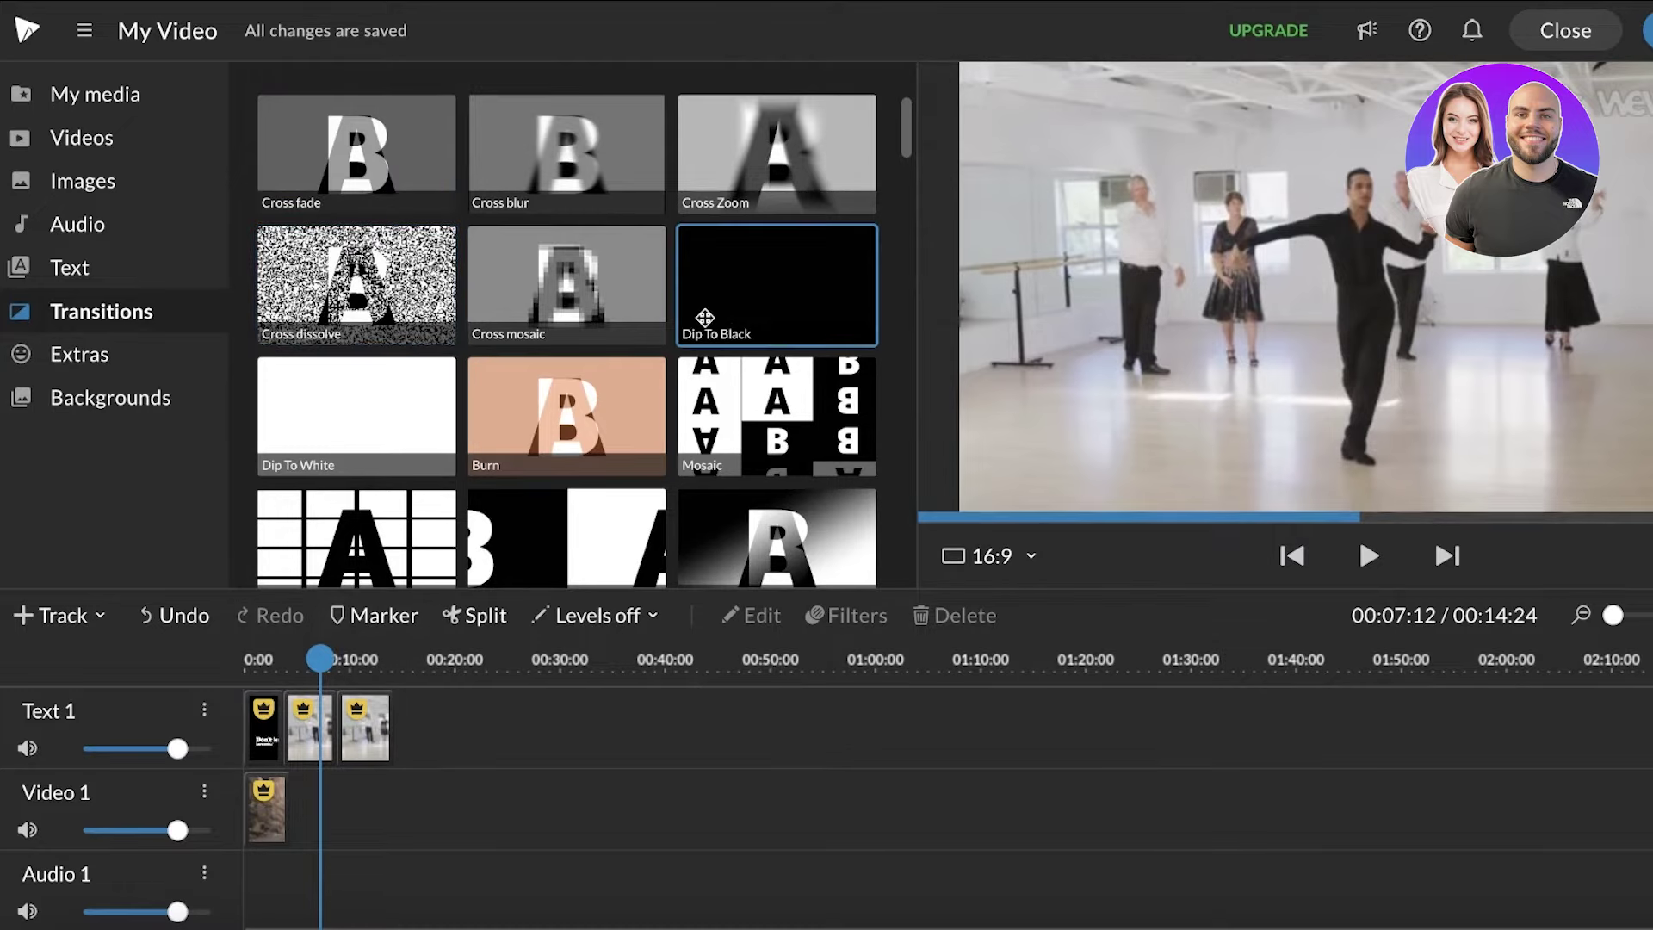
scroll(705, 317, down, 5)
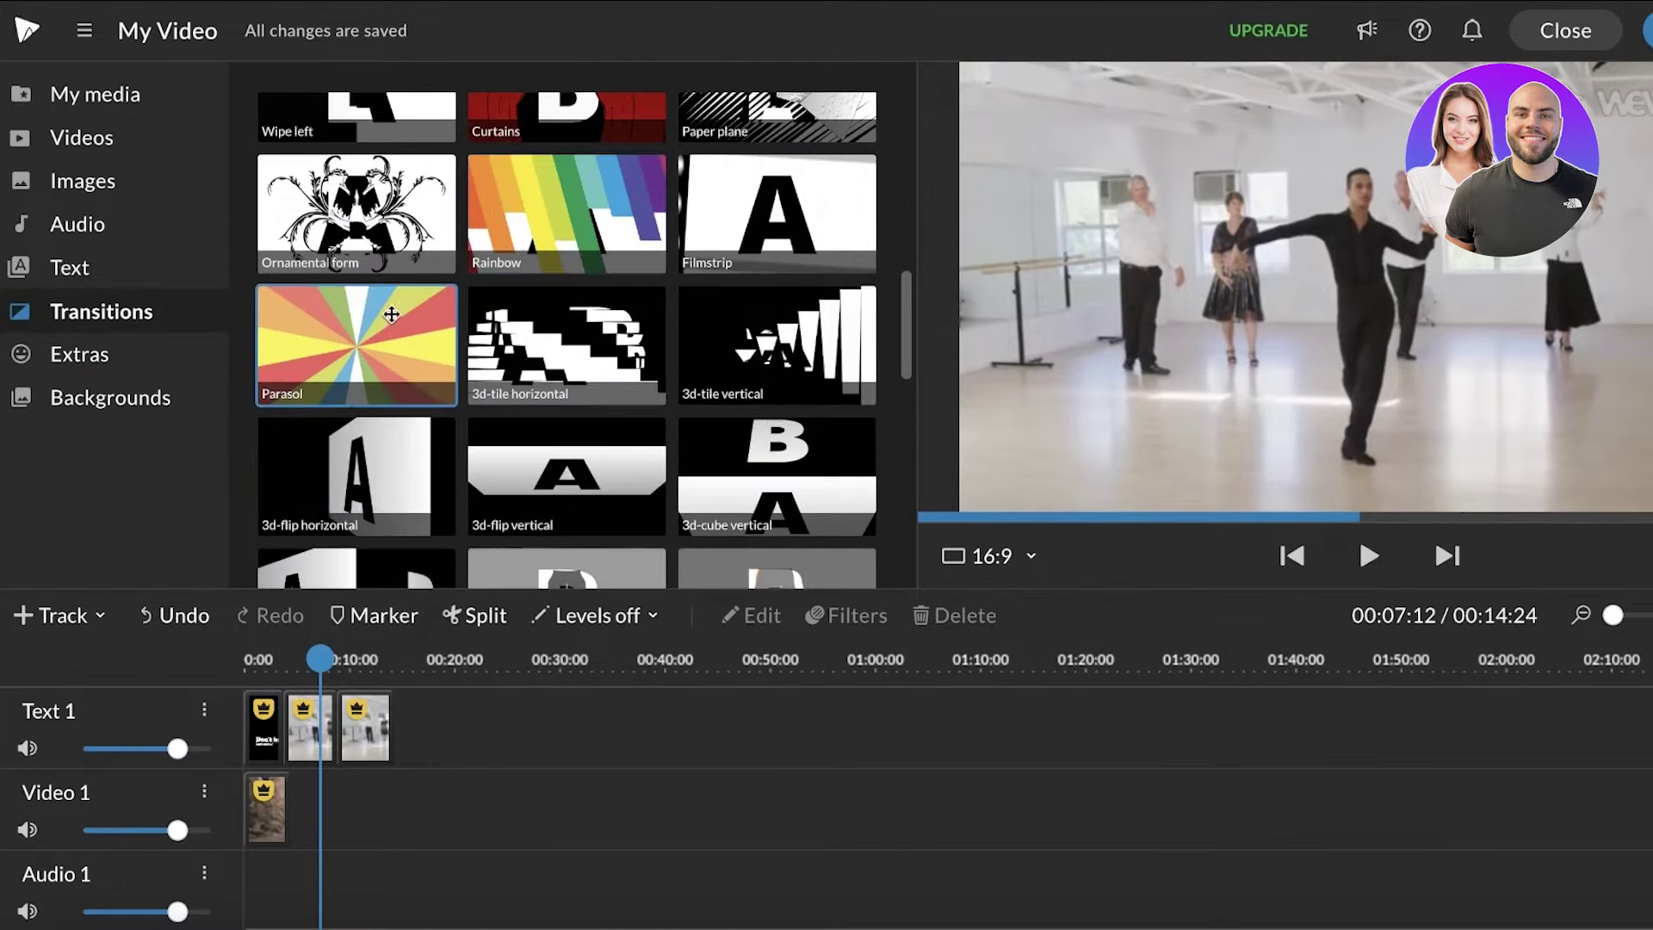
click(634, 216)
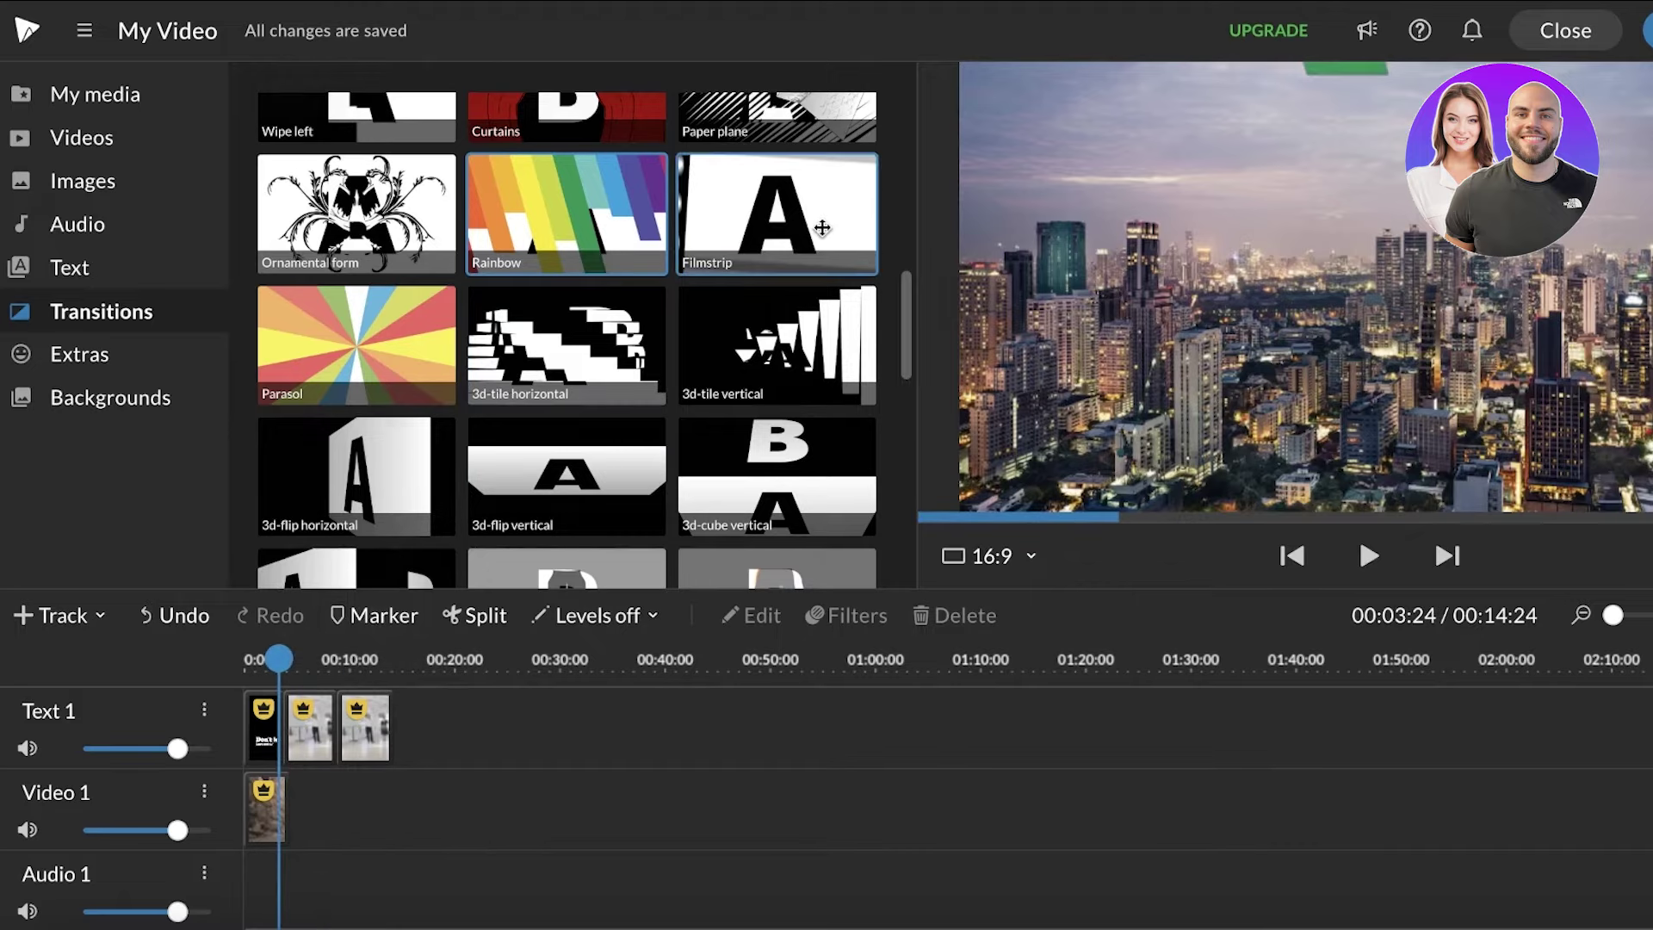
click(795, 220)
mouse_move(795, 220)
mouse_down()
mouse_move(361, 741)
mouse_move(345, 738)
mouse_up()
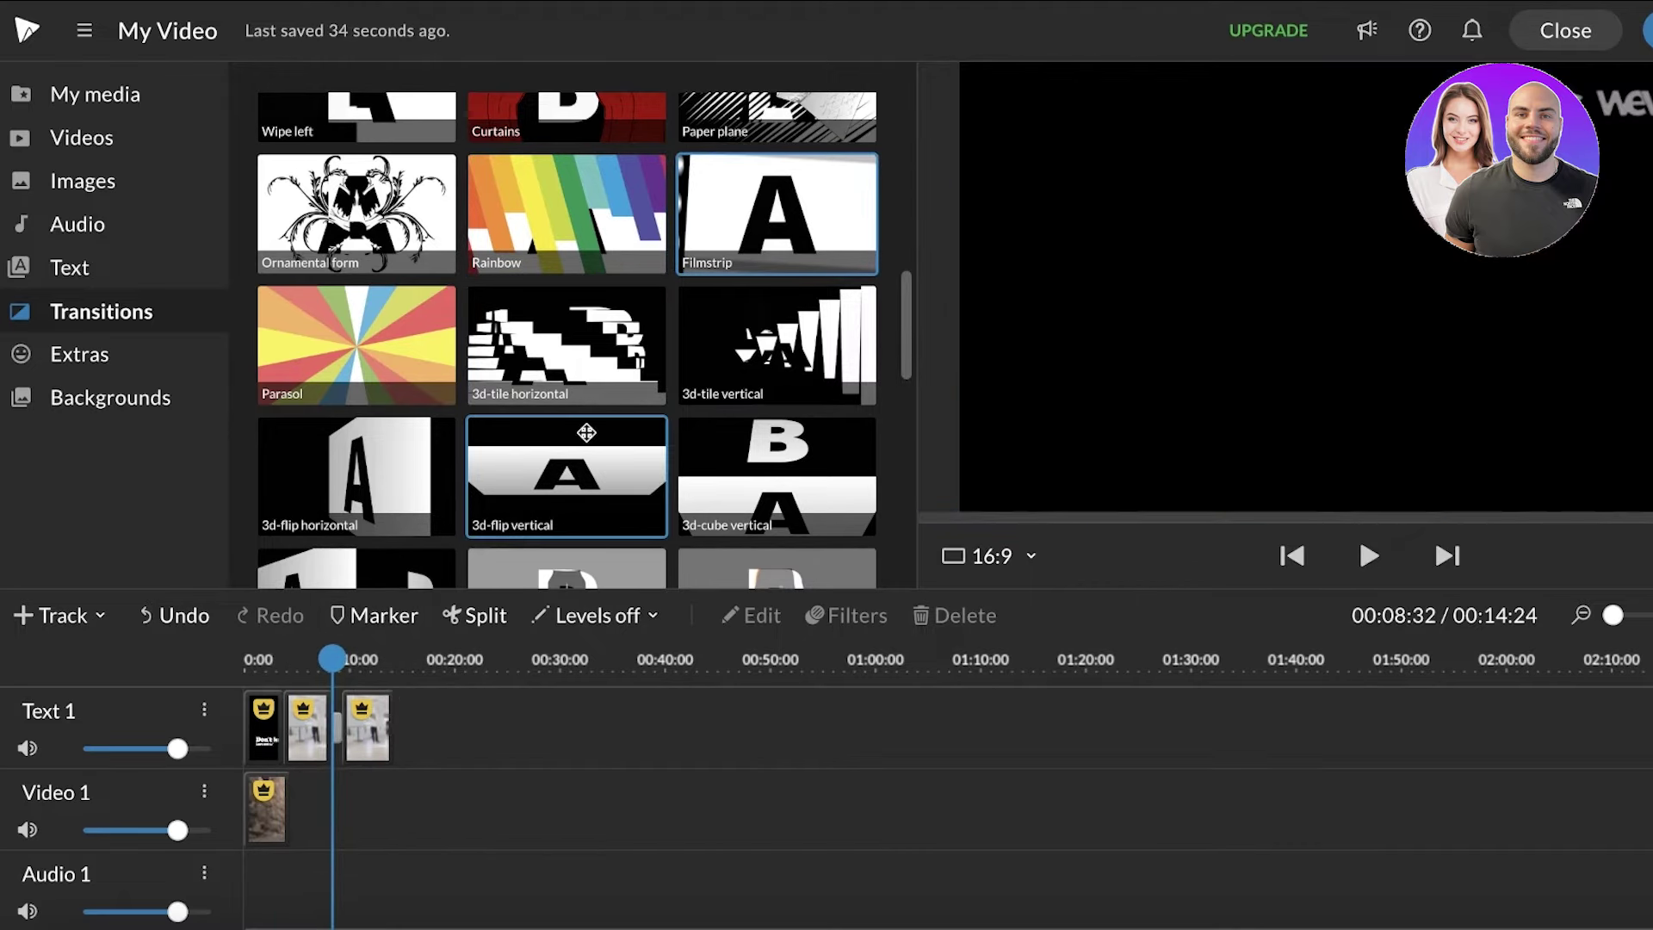
Step: Return to the start of the timeline and play the video to check the Filmstrip transition
drag(244, 696, 244, 895)
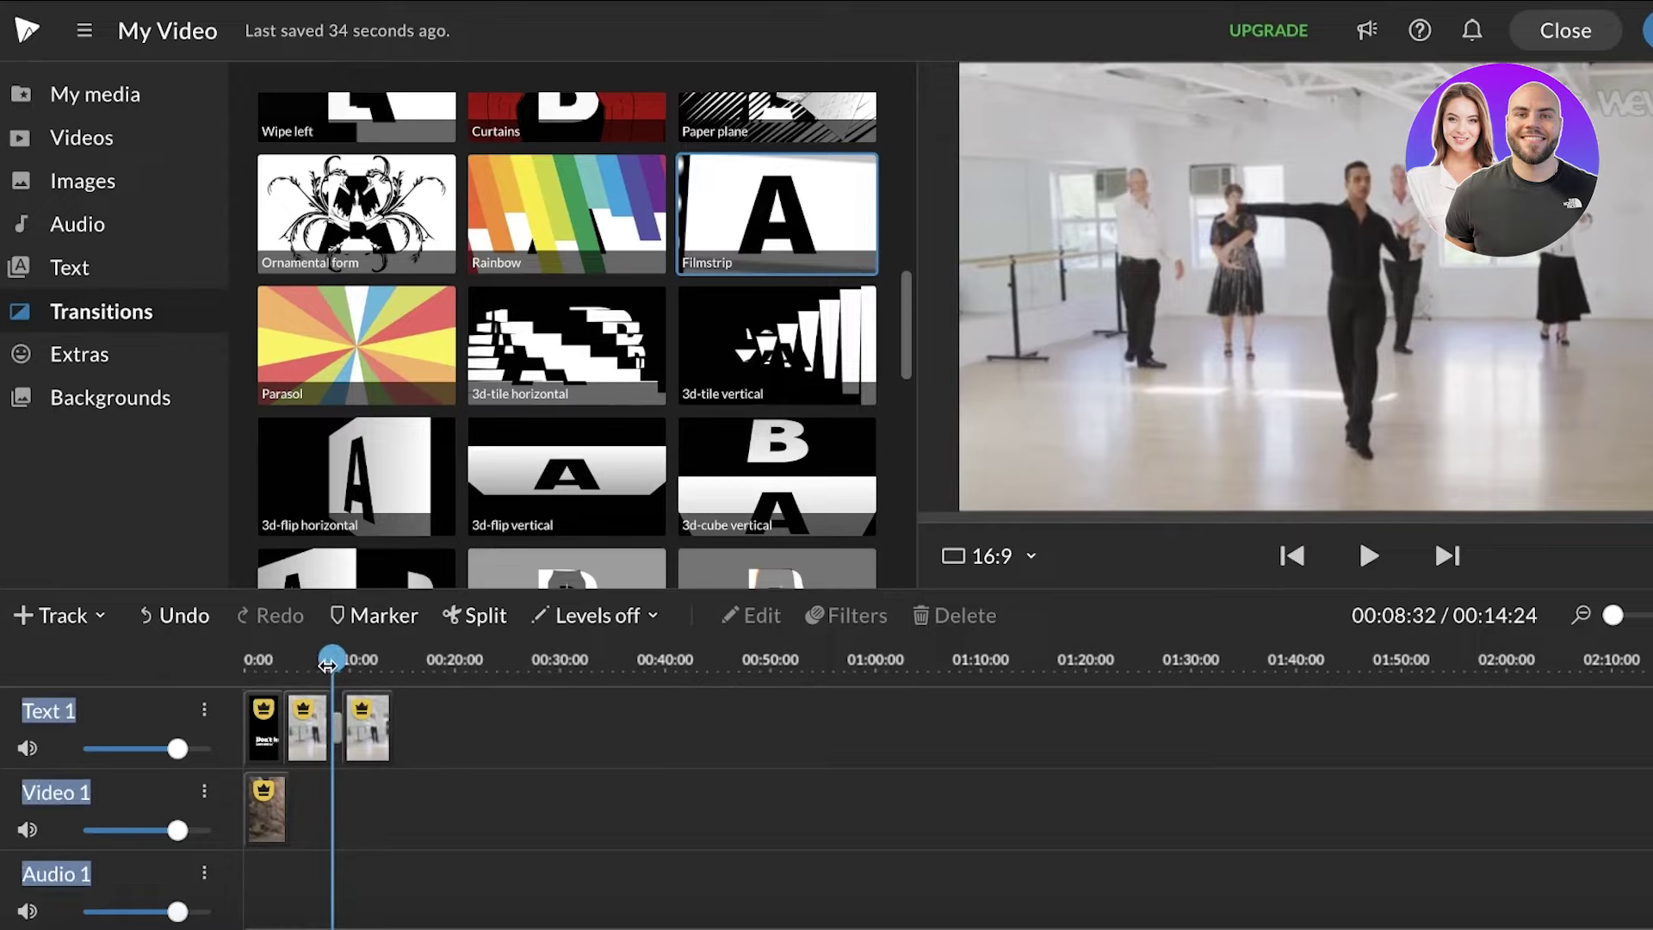
click(261, 661)
click(1350, 555)
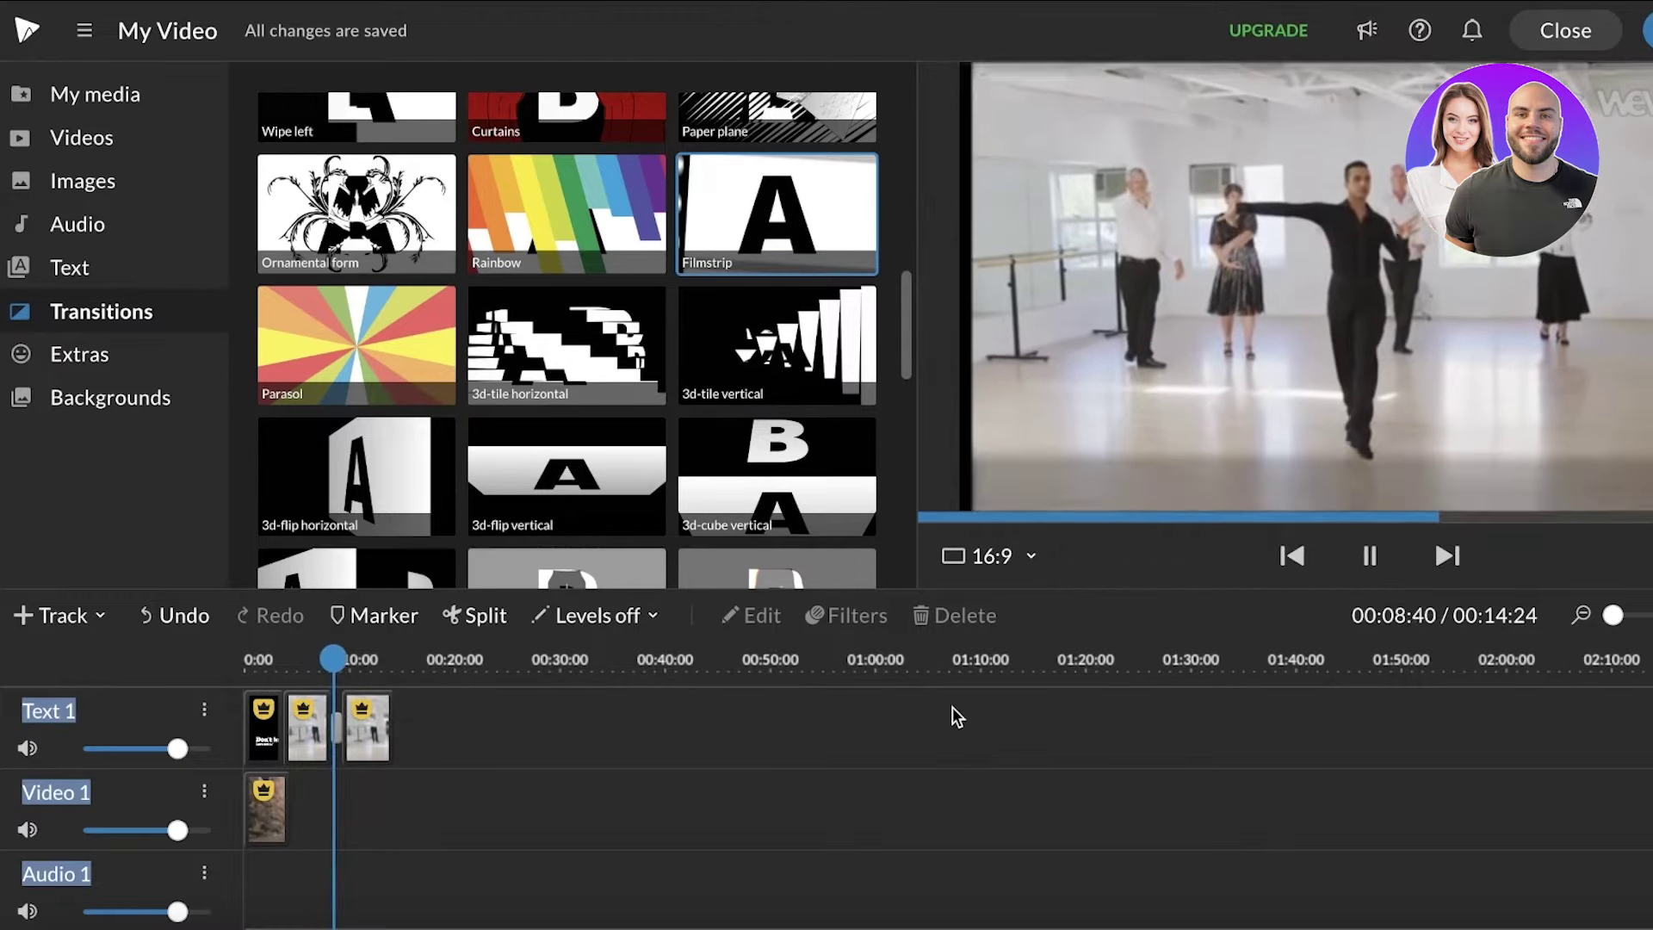
Step: Try to place the Rainbow transition between the opening title and the first ballroom dance clip
mouse_move(566, 216)
mouse_down()
mouse_move(270, 682)
mouse_move(299, 721)
mouse_up()
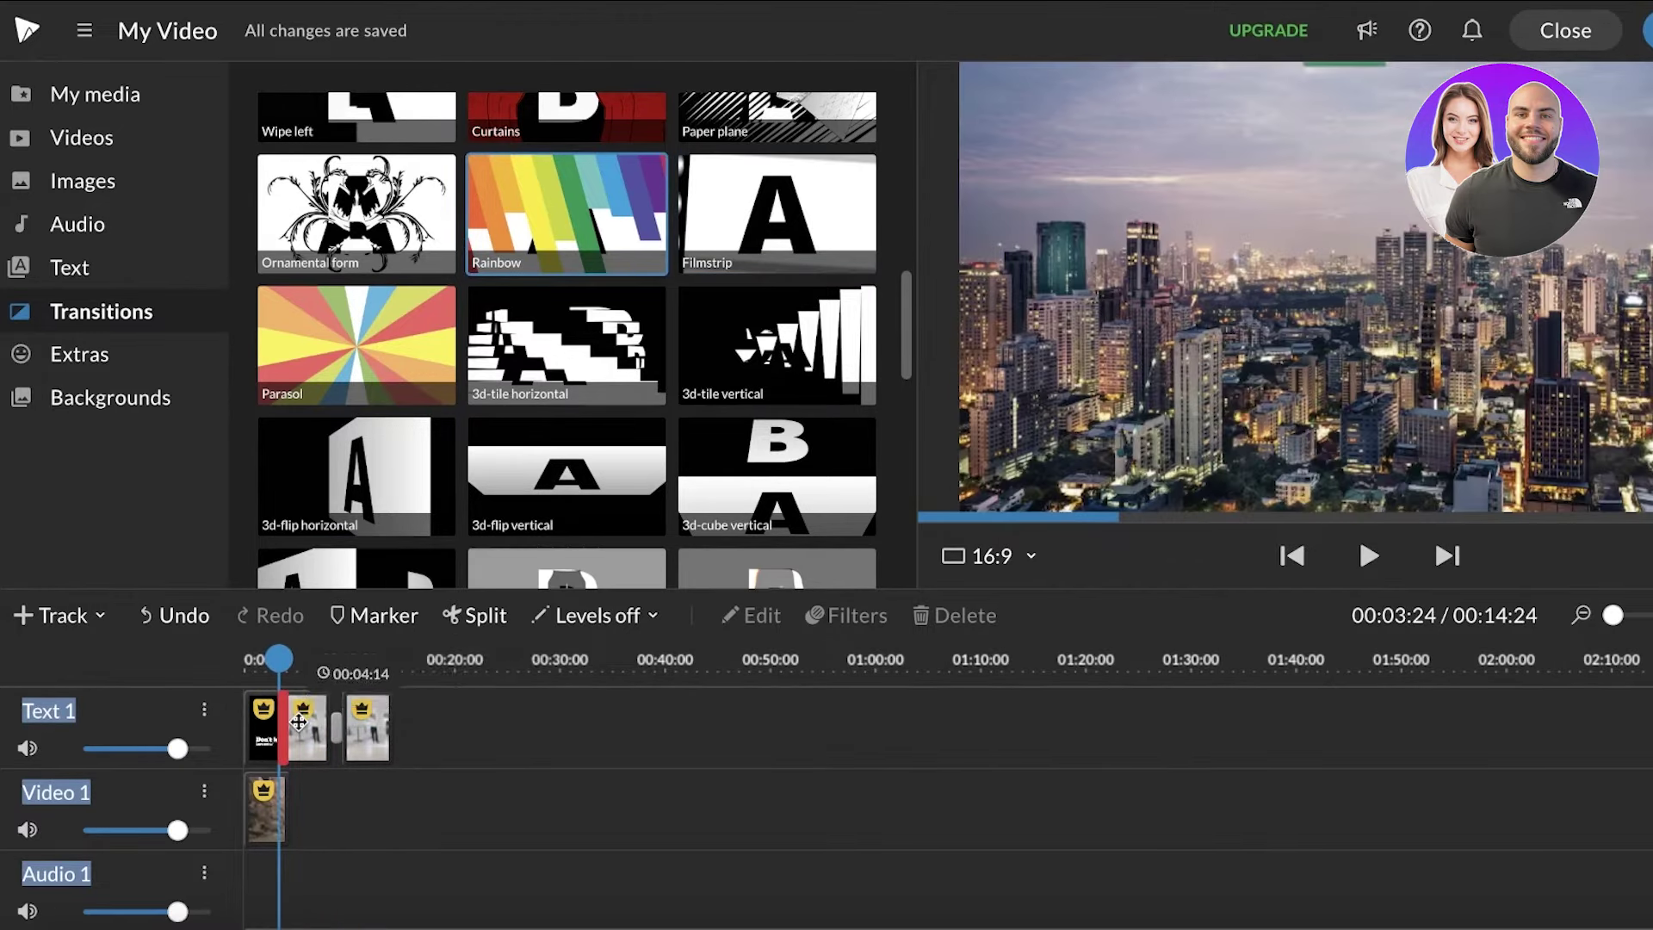
click(547, 457)
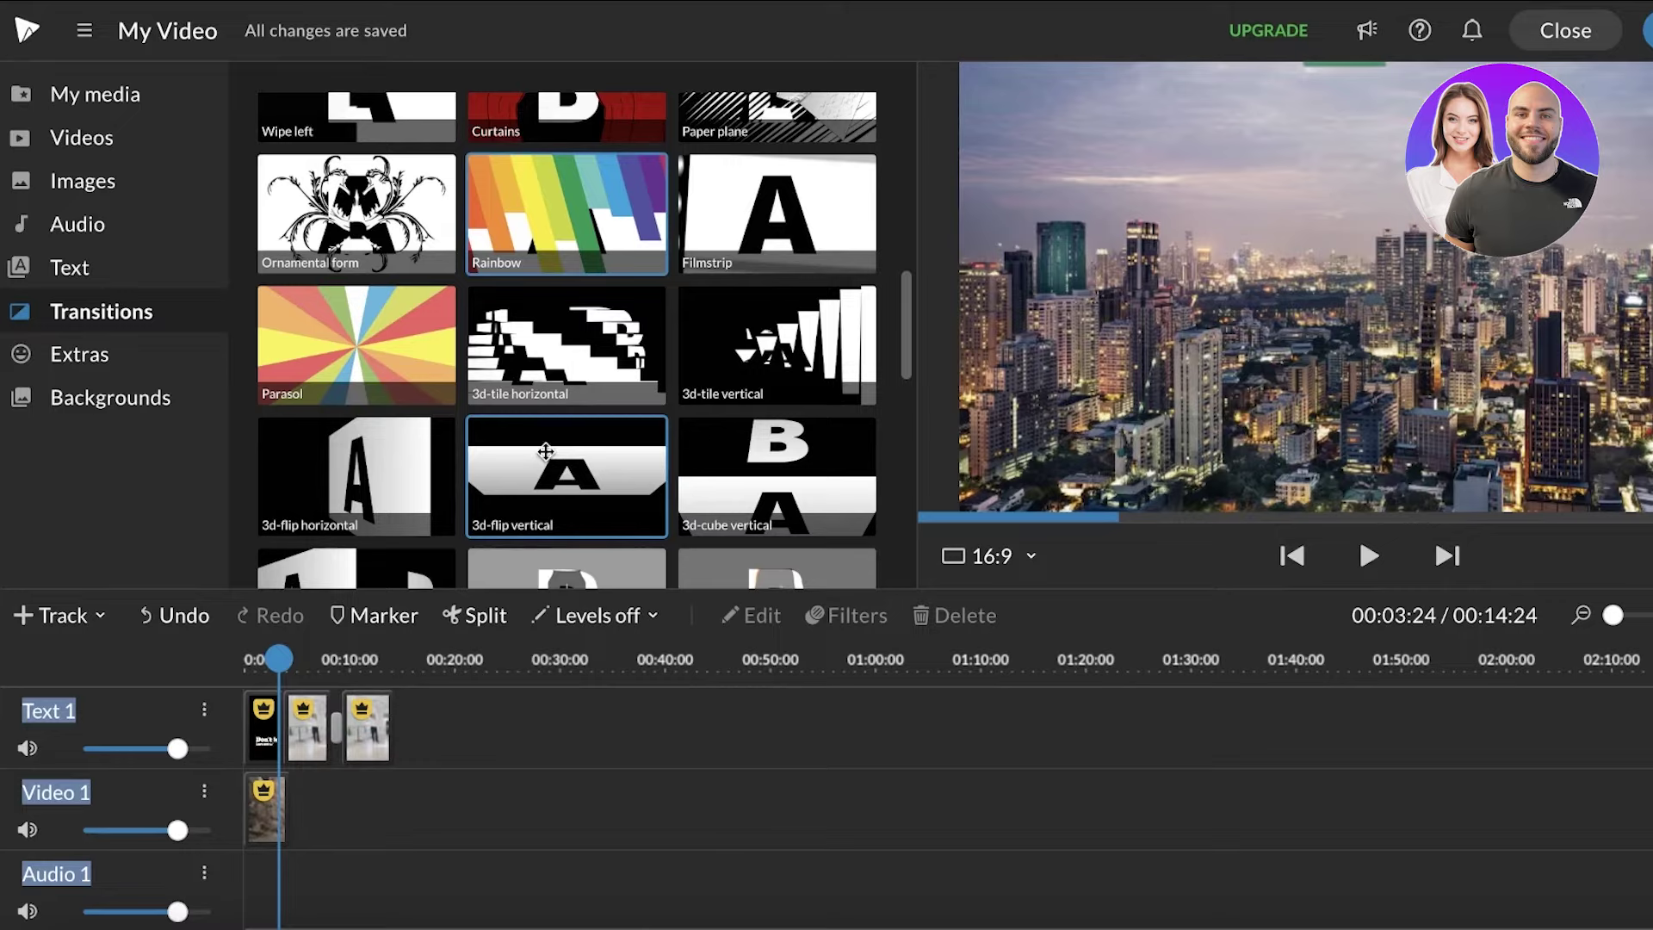
click(336, 728)
click(484, 719)
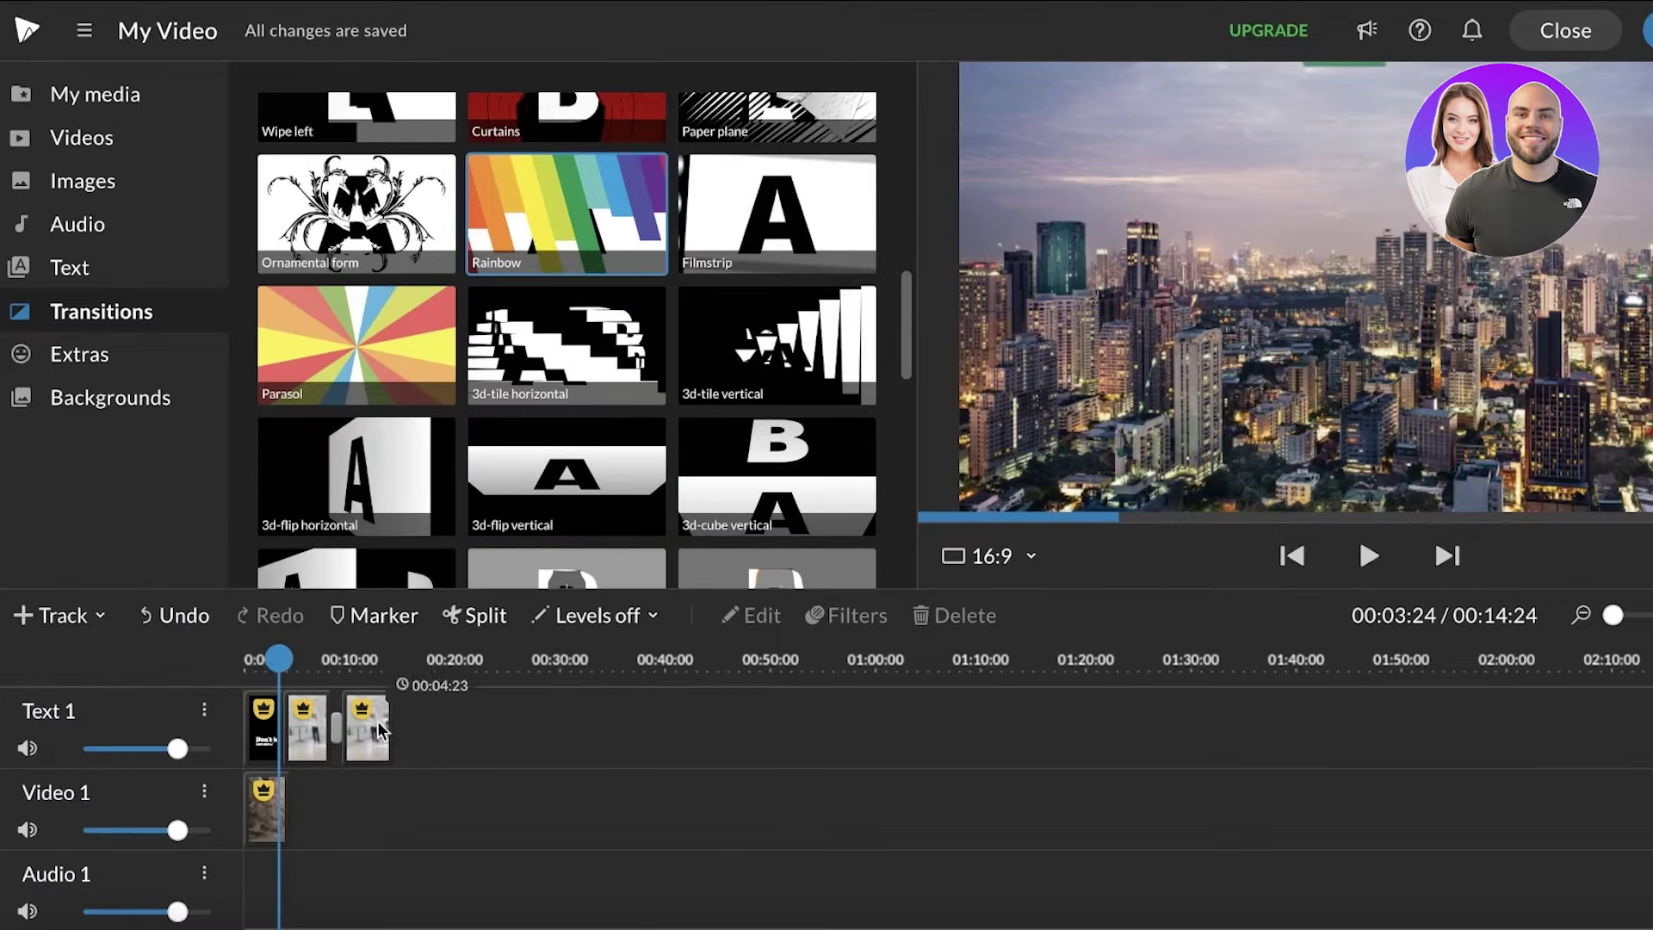
Step: Shift both ballroom dance clips later on the Text 1 track to leave a gap after the opening title, removing the Filmstrip transition
drag(379, 730, 398, 730)
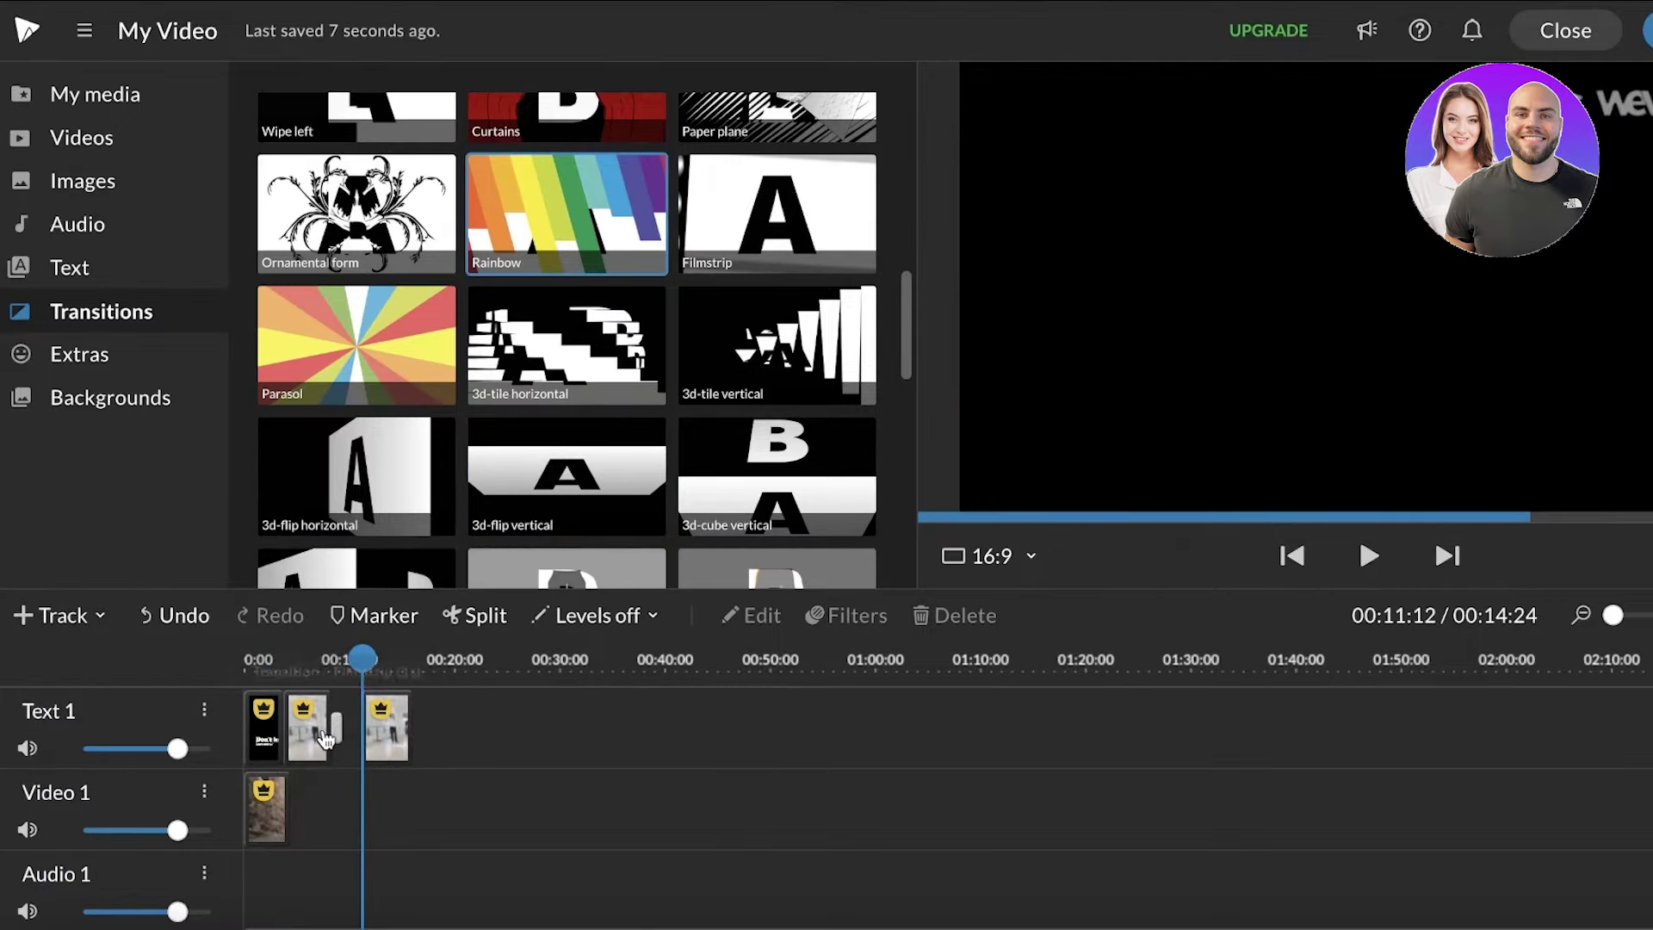
click(338, 738)
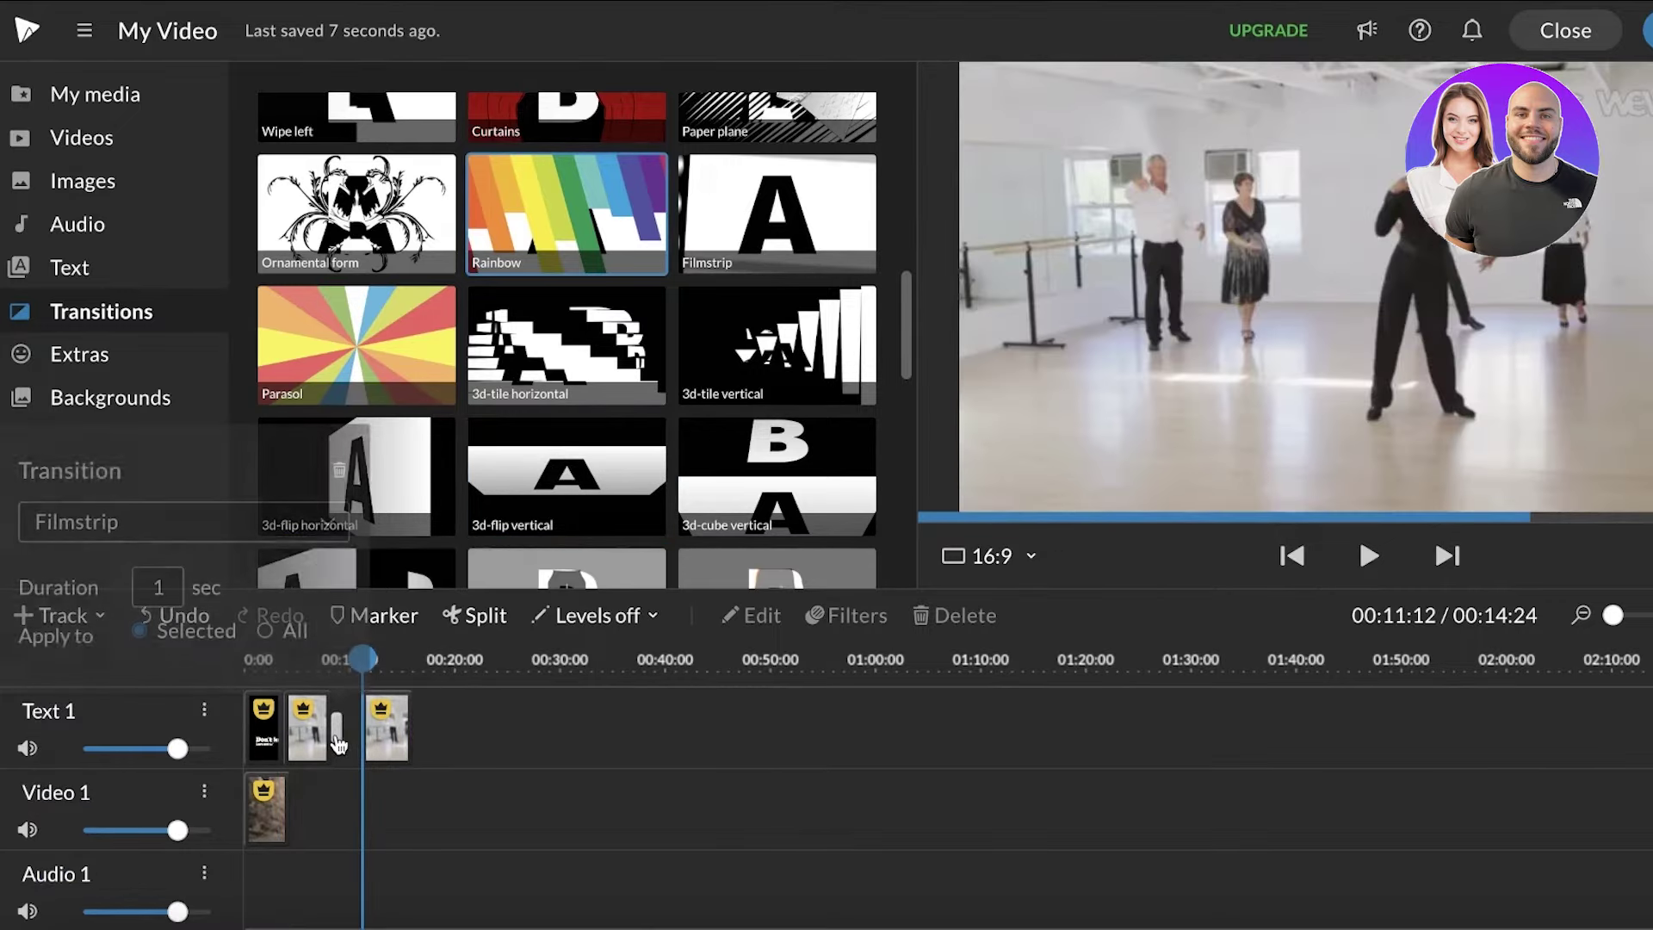
click(337, 739)
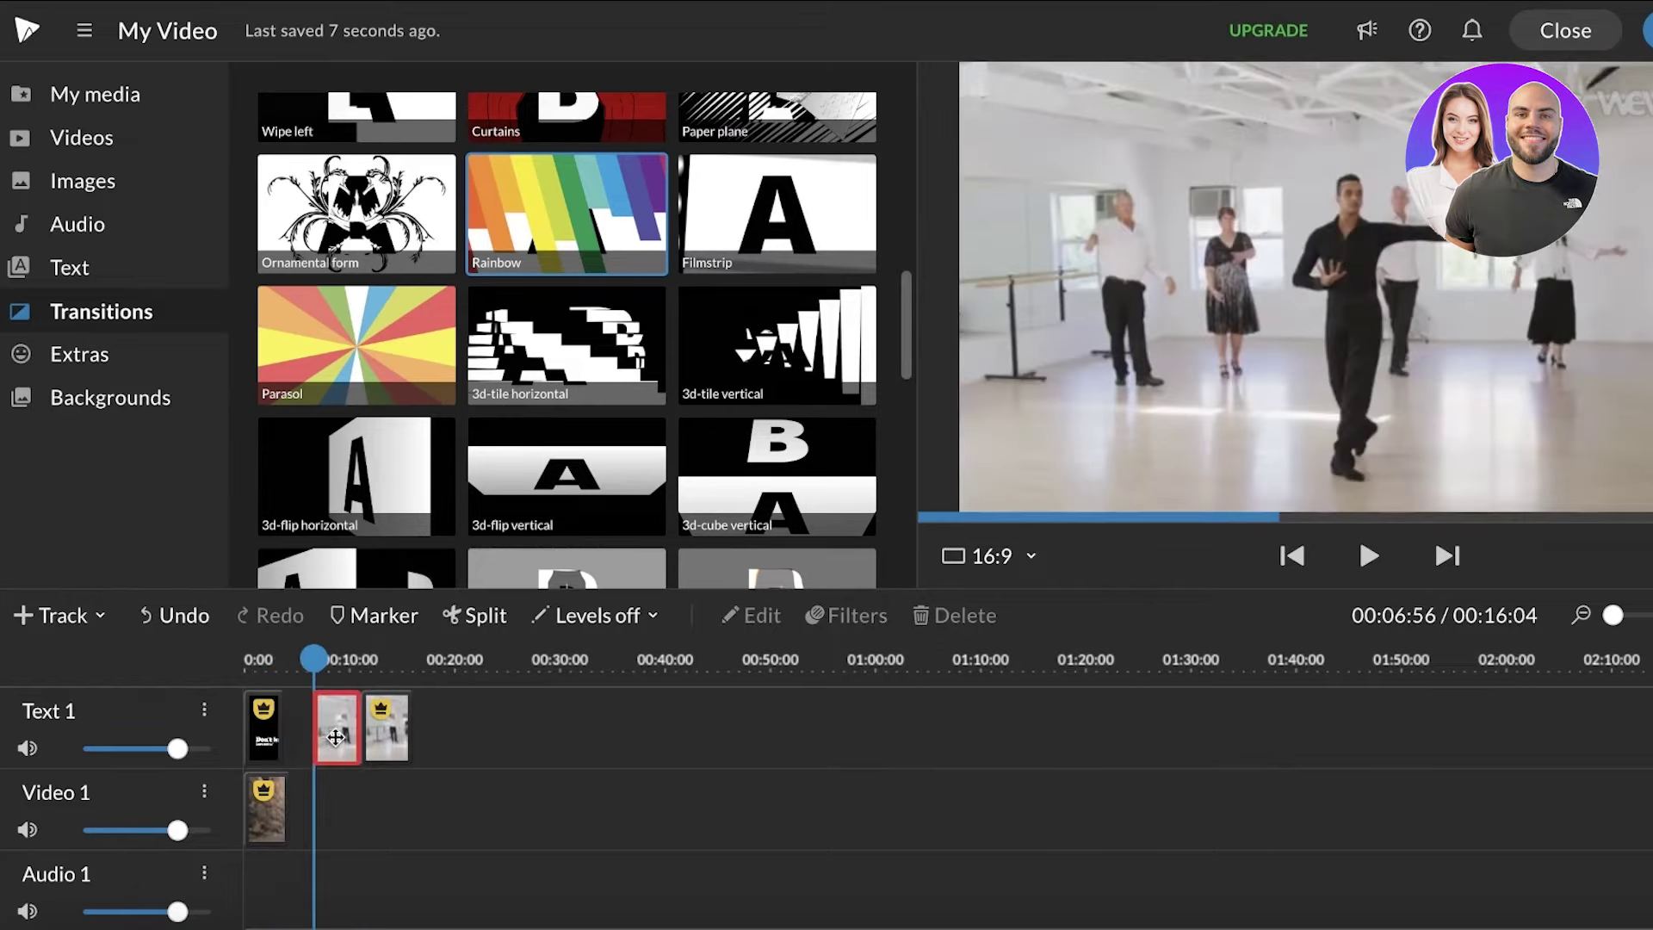
drag(336, 738, 320, 731)
Step: Add a Rainbow transition before the first ballroom dance clip and a transition between the two ballroom clips, then select the ballroom clips
click(240, 770)
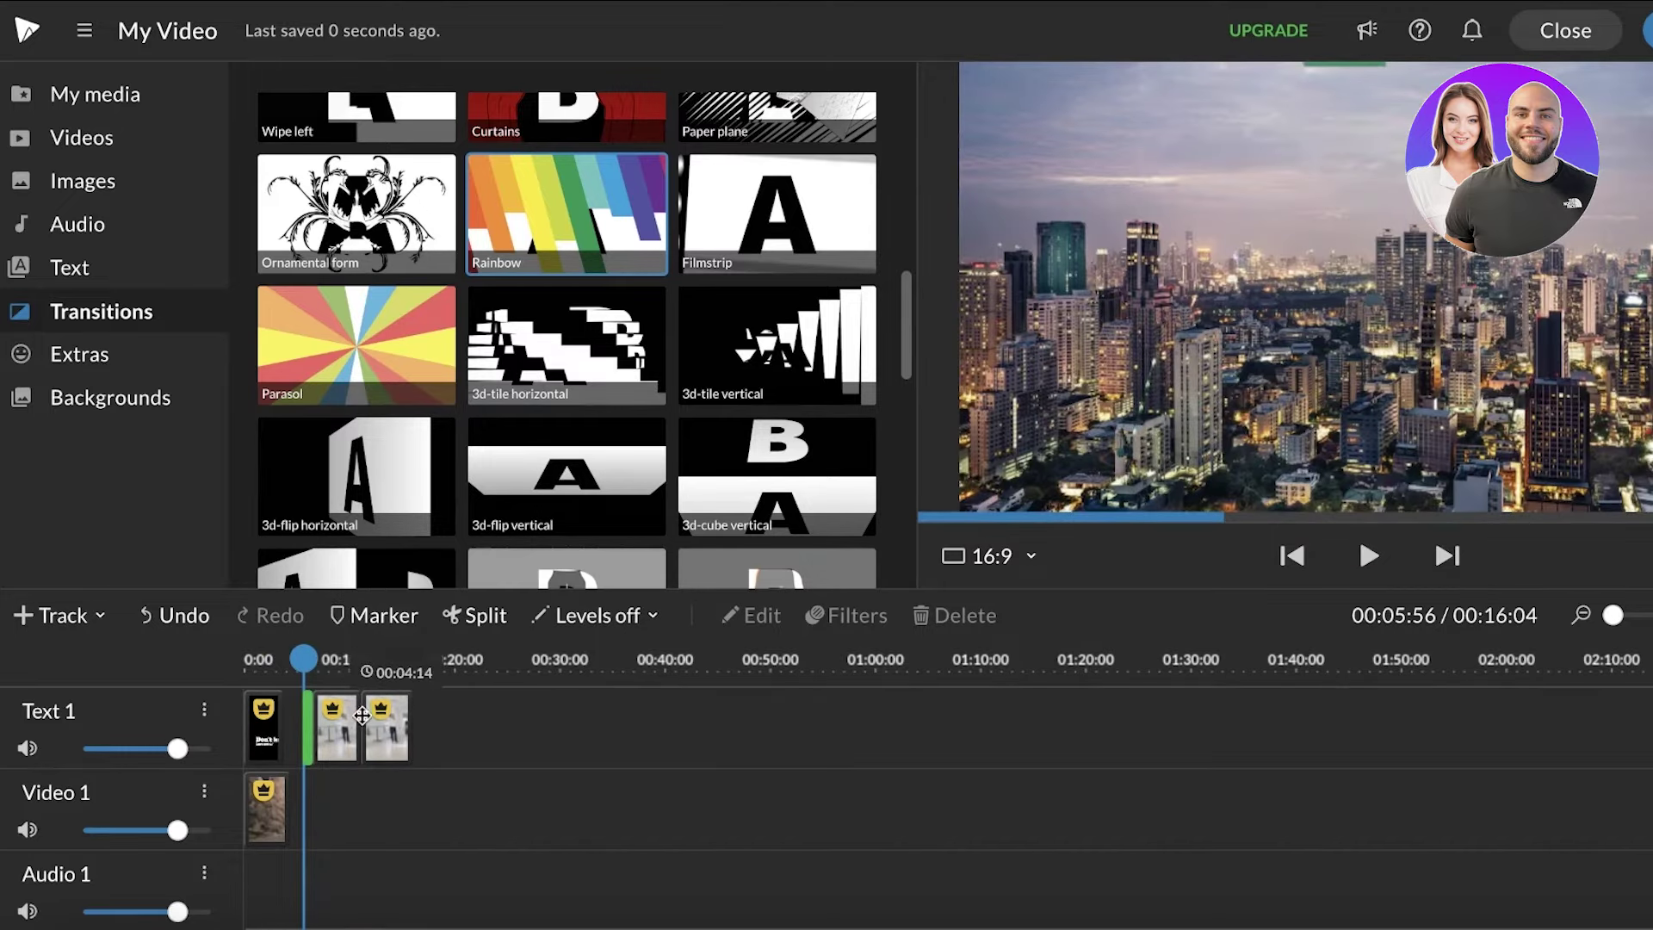
click(357, 660)
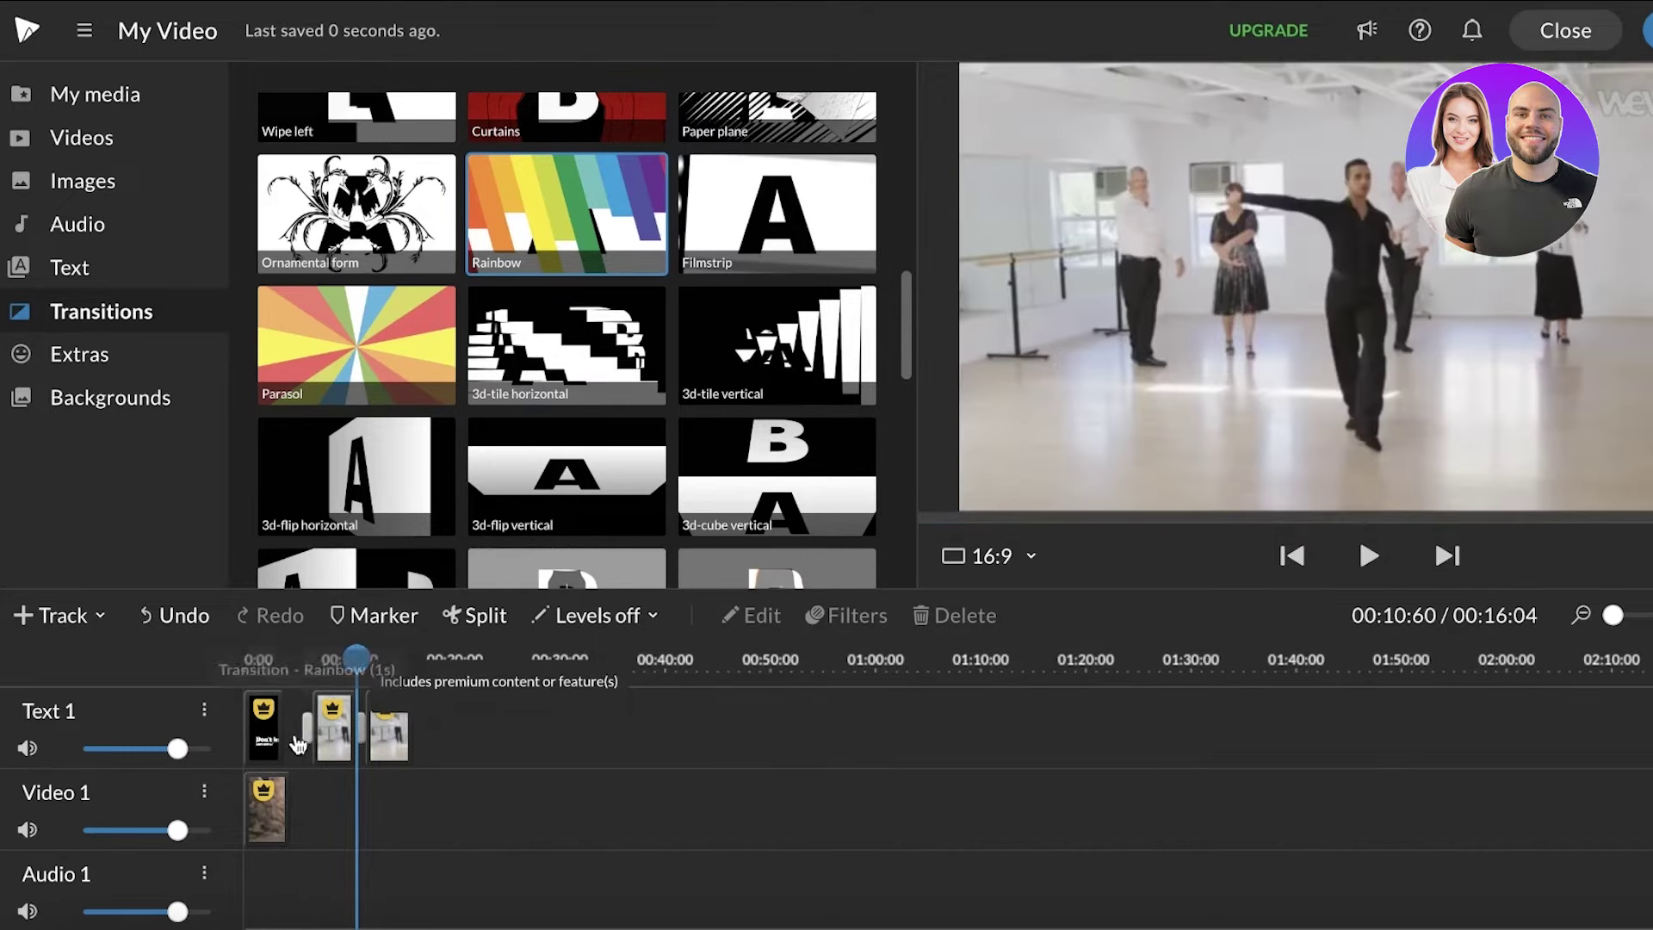
click(299, 741)
click(249, 742)
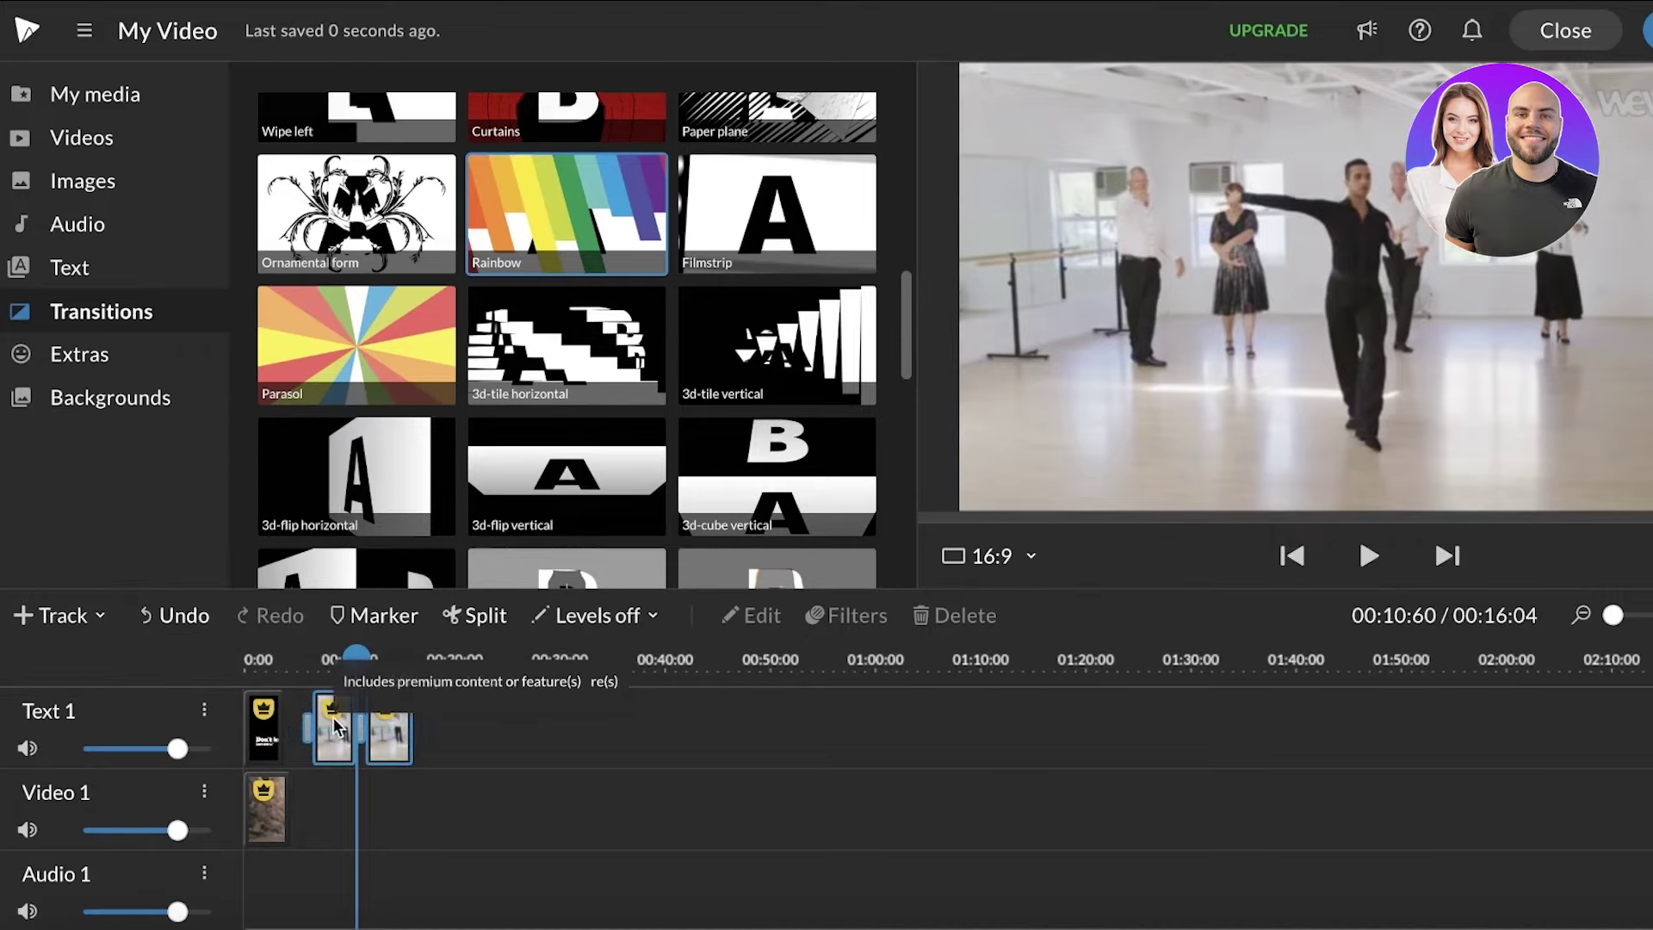
click(343, 693)
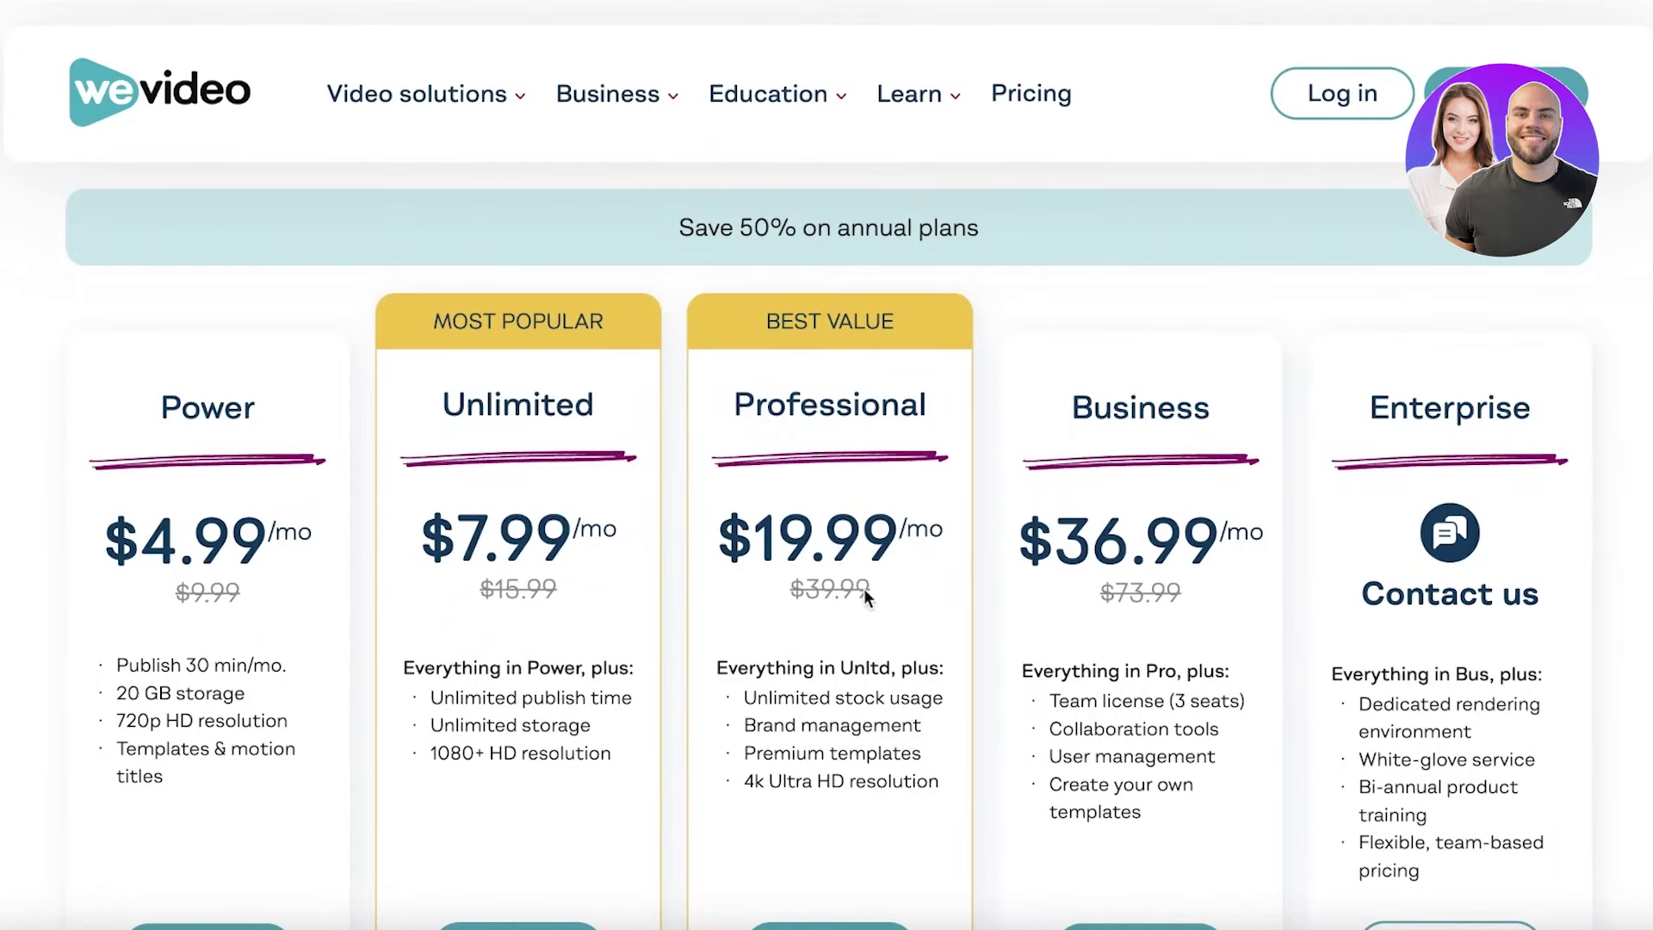
Step: Review the prices and included features of the plans for individuals and business on the WeVideo pricing page
scroll(280, 284, down, 1)
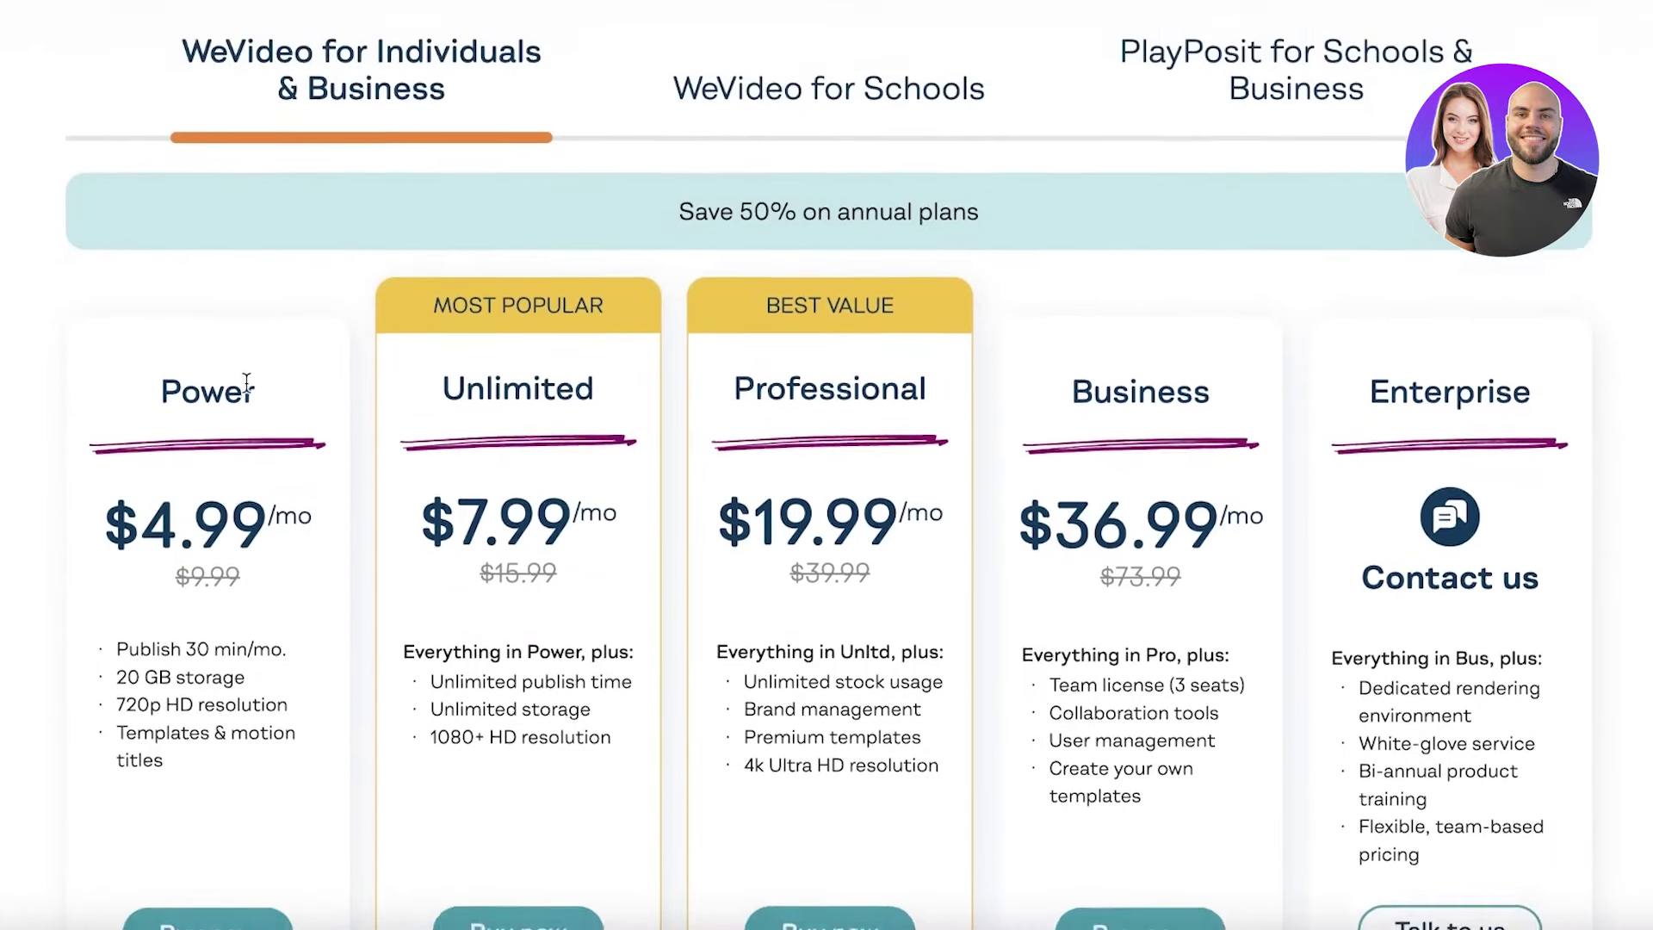
scroll(195, 375, down, 1)
scroll(191, 435, down, 3)
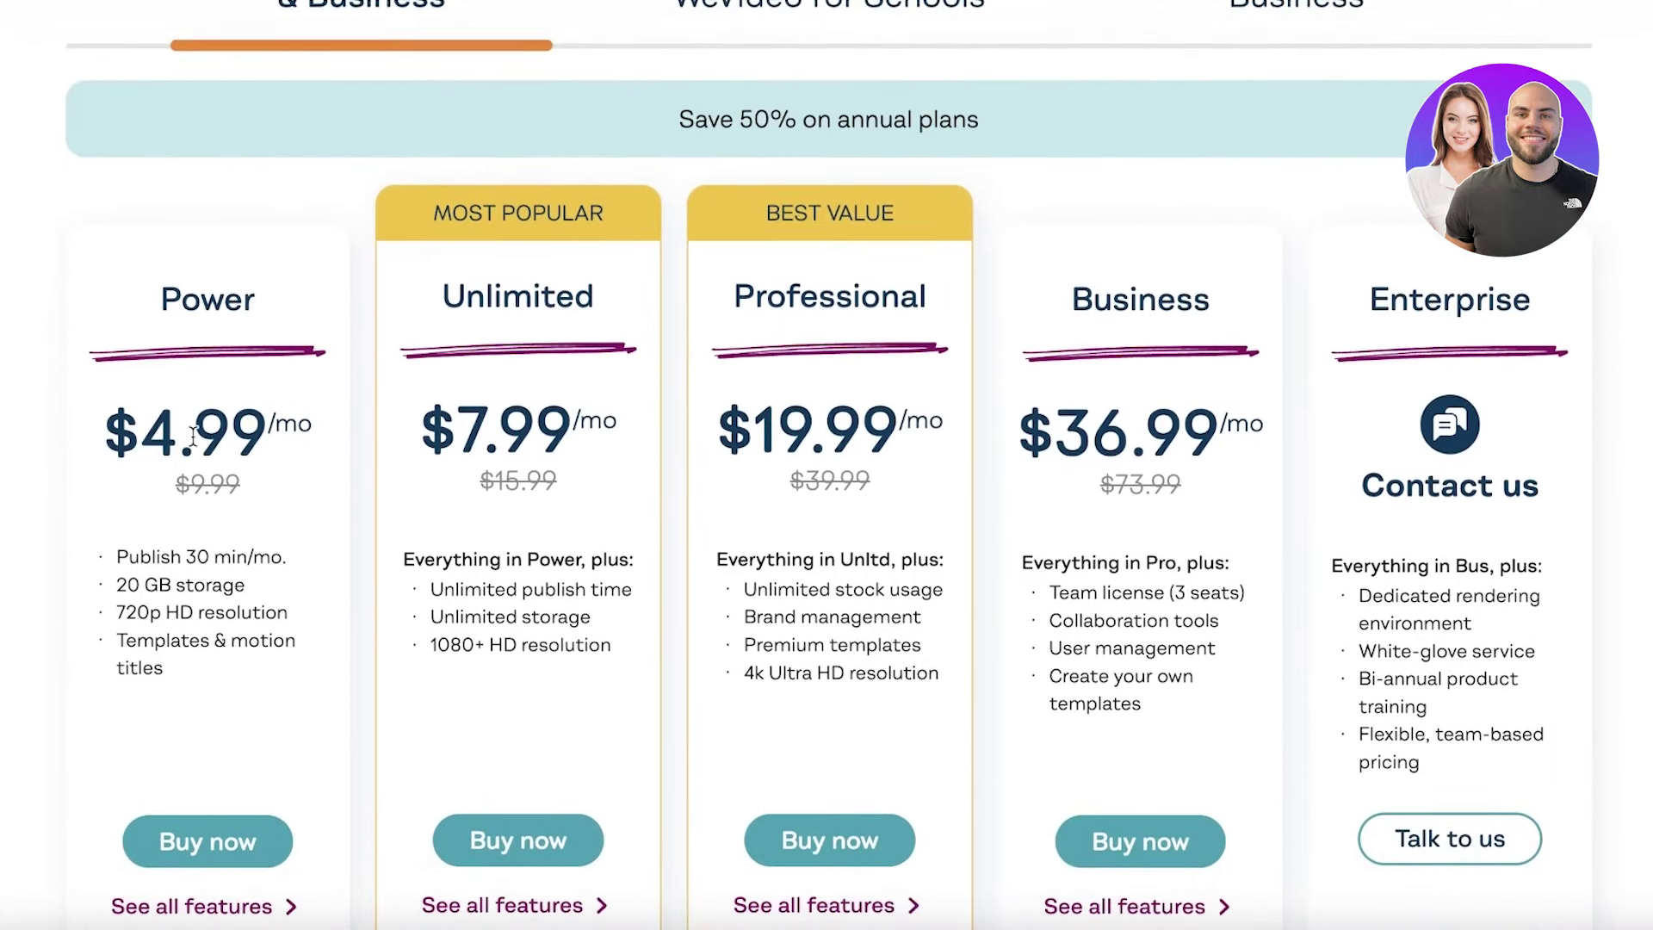